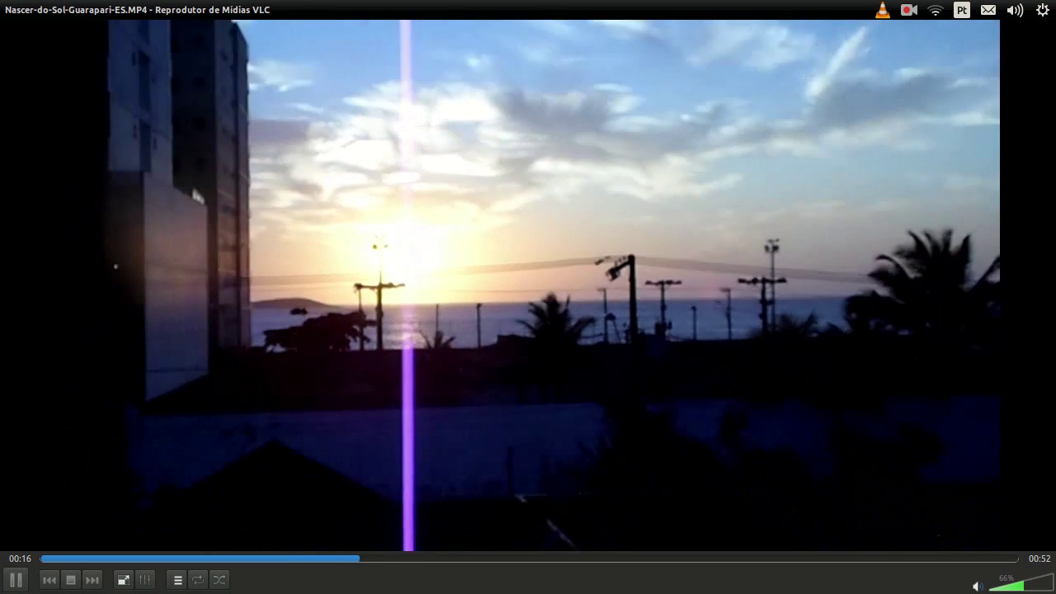
Pause the Nascer-do-Sol-Guarapari-ES.MP4 video and switch to the file manager window showing the Video-Aula-Ediçao-de-video-Kdenlive-03 folder
{"action": "key", "text": "space"}
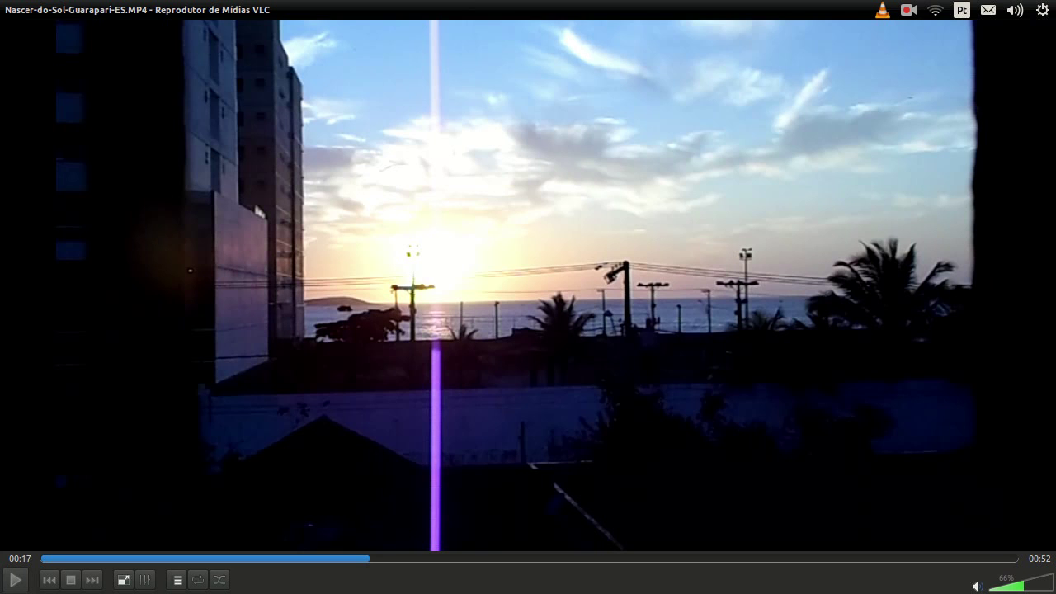
{"action": "mouse_move", "coordinate": [4, 247]}
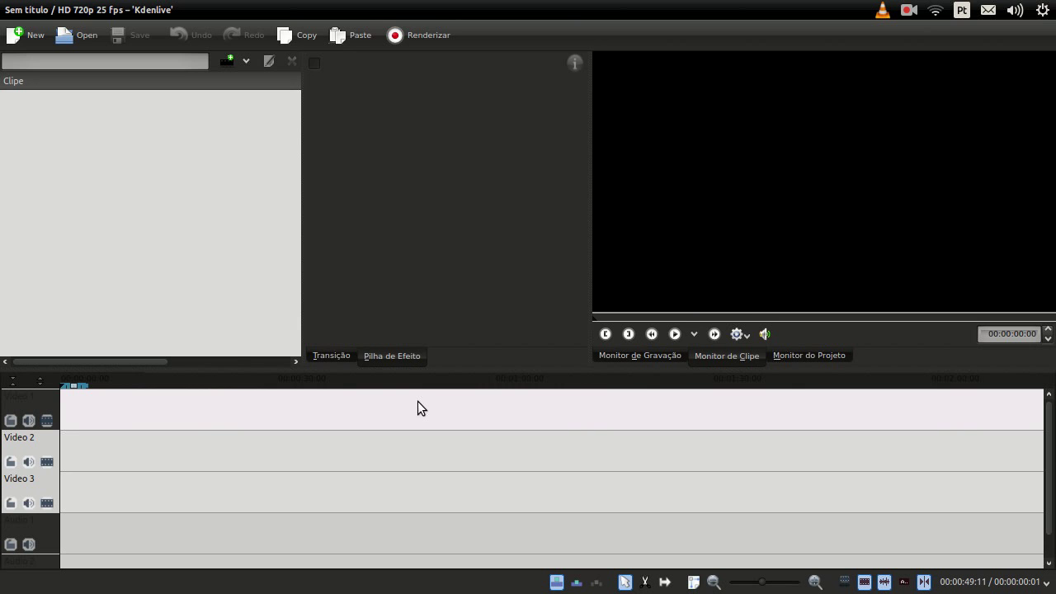
{"action": "mouse_move", "coordinate": [3, 207]}
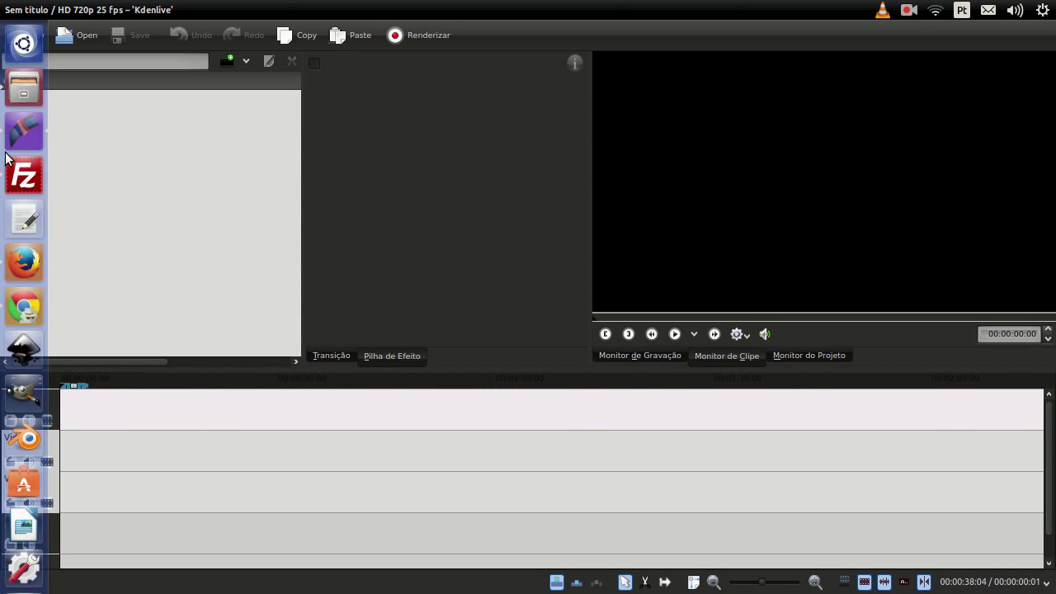
{"action": "left_click", "coordinate": [8, 86]}
{"action": "left_click", "coordinate": [676, 268]}
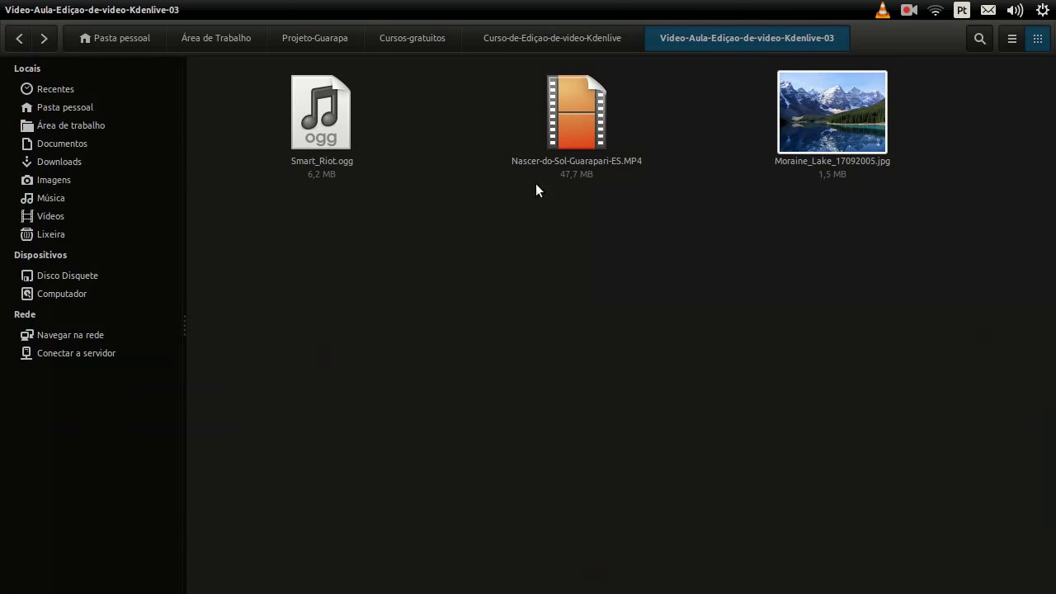
Examine the three media files in the folder: the Smart_Riot.ogg audio, the Nascer-do-Sol-Guarapari-ES.MP4 video and the Moraine_Lake_17092005.jpg image
{"action": "left_click", "coordinate": [331, 140]}
{"action": "left_click", "coordinate": [602, 167]}
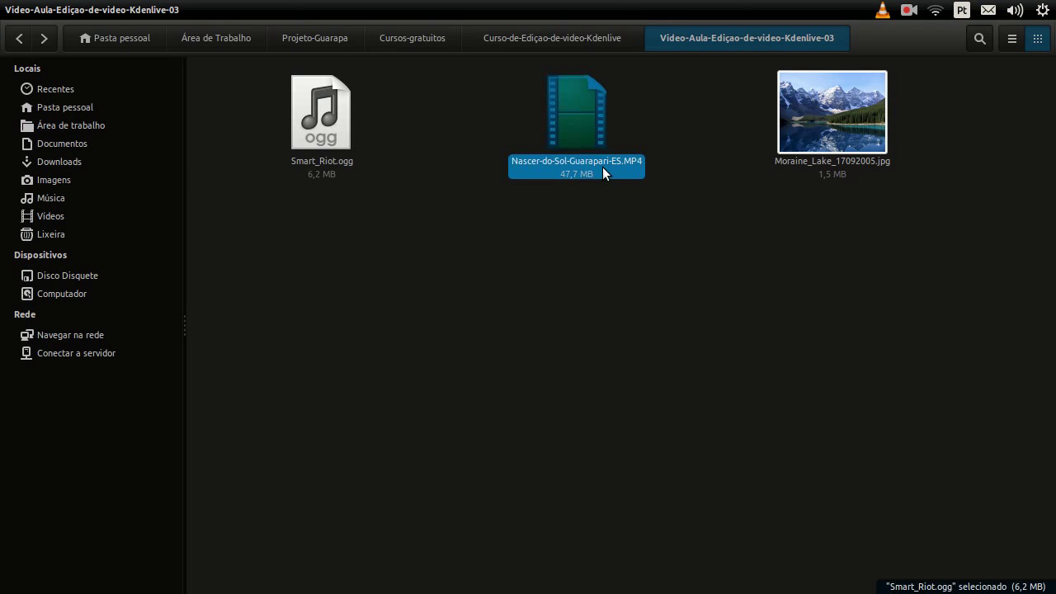
{"action": "left_click", "coordinate": [866, 152]}
{"action": "left_click", "coordinate": [822, 253]}
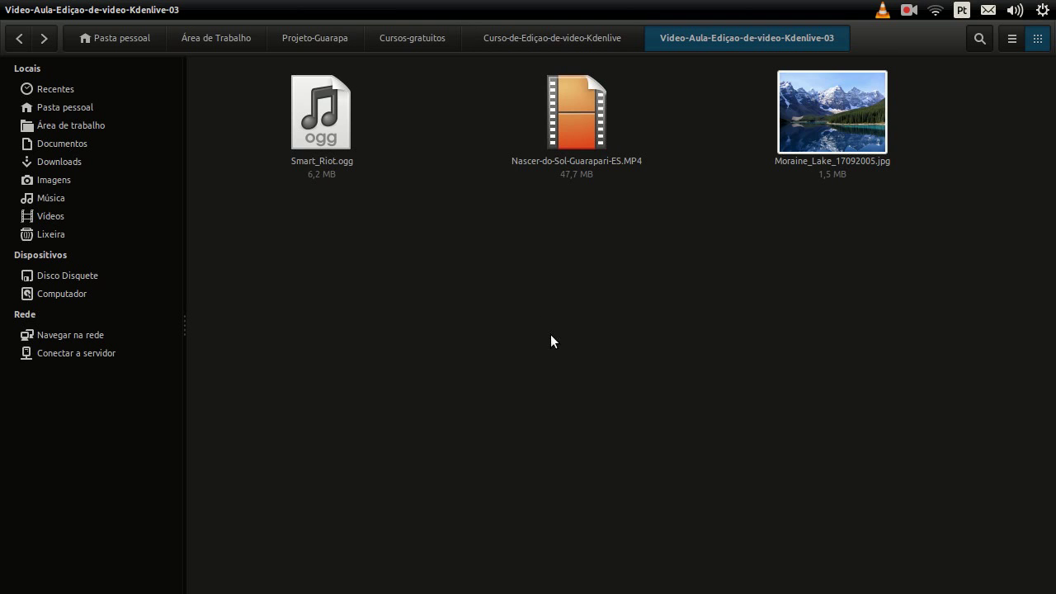
{"action": "left_click", "coordinate": [320, 155]}
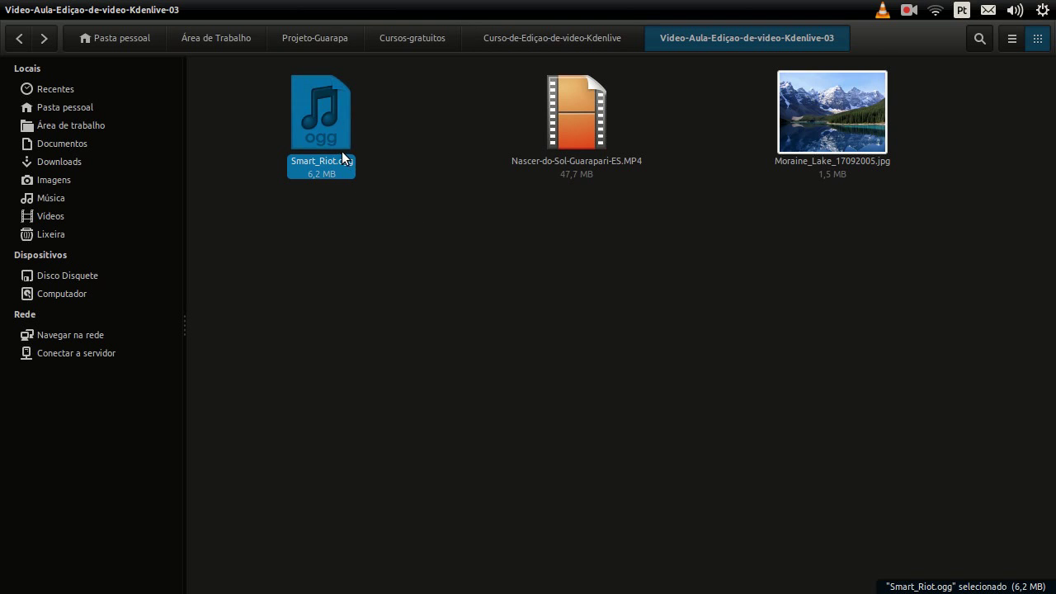
{"action": "left_click", "coordinate": [353, 196]}
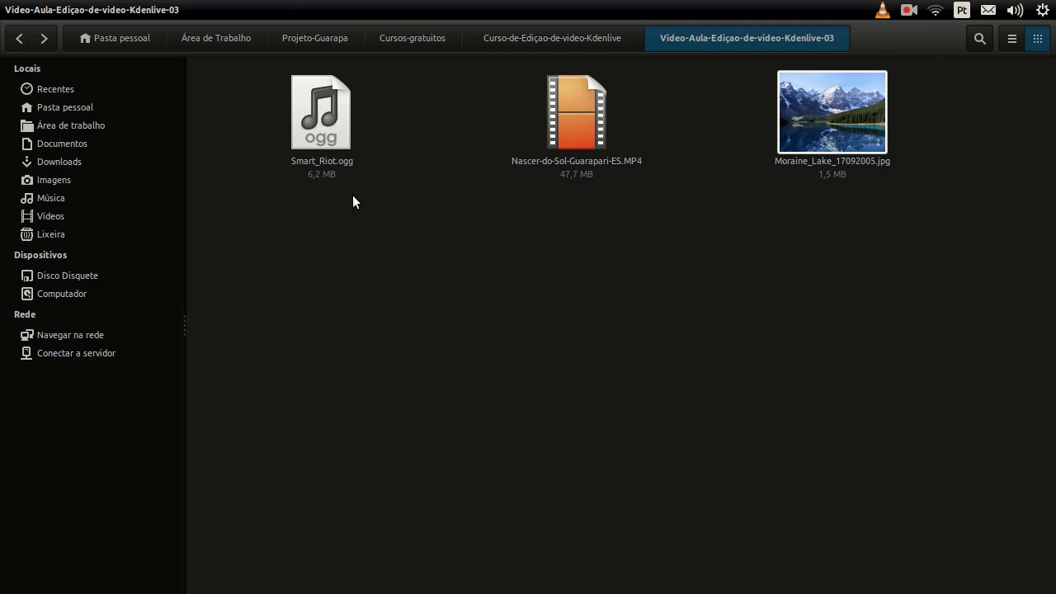
{"action": "left_click", "coordinate": [600, 175]}
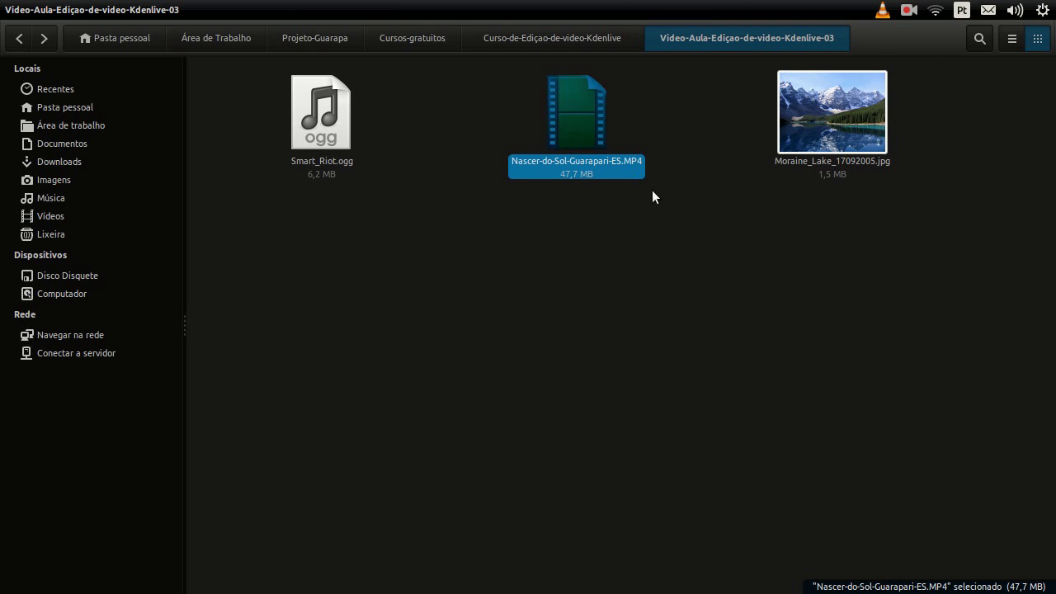
{"action": "left_click", "coordinate": [816, 156]}
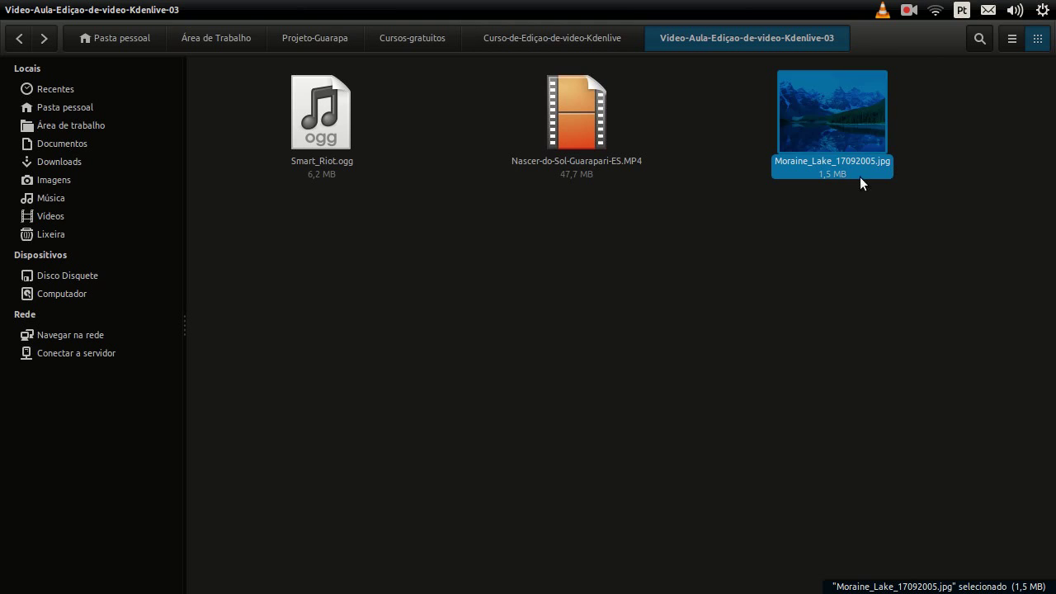
{"action": "left_click", "coordinate": [578, 161]}
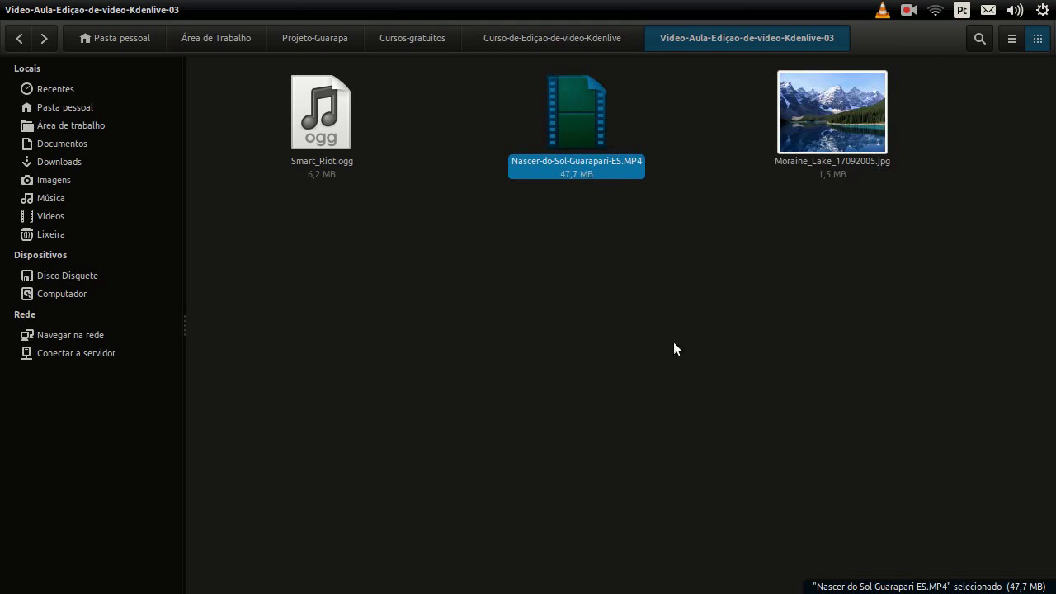
Add the audio, video and image files from the folder to the Kdenlive project's clip list
{"action": "left_click", "coordinate": [879, 401]}
{"action": "left_click_drag", "start_coordinate": [907, 419], "coordinate": [305, 121]}
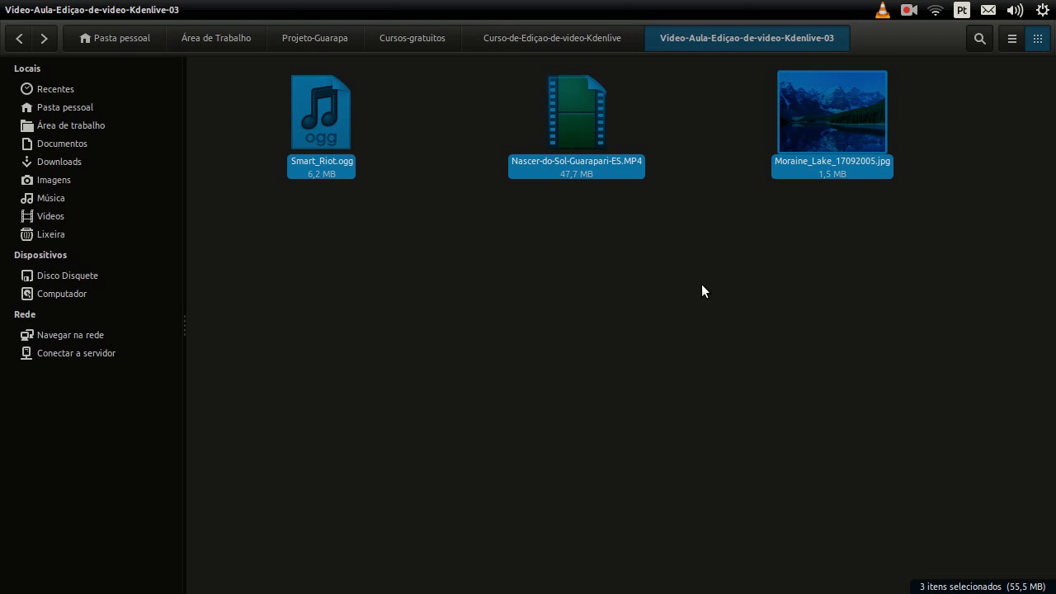
{"action": "left_click_drag", "start_coordinate": [576, 96], "coordinate": [199, 166]}
{"action": "key", "text": "alt+Tab"}
{"action": "left_click", "coordinate": [199, 169]}
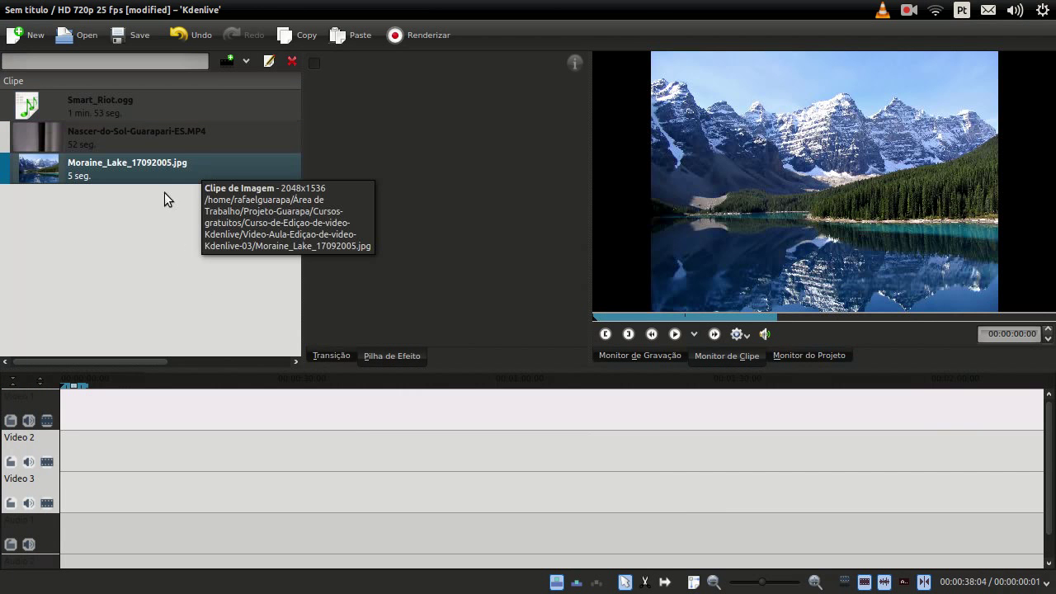
Place the Nascer-do-Sol-Guarapari-ES.MP4 clip at the start of track Video 2
{"action": "left_click", "coordinate": [179, 139]}
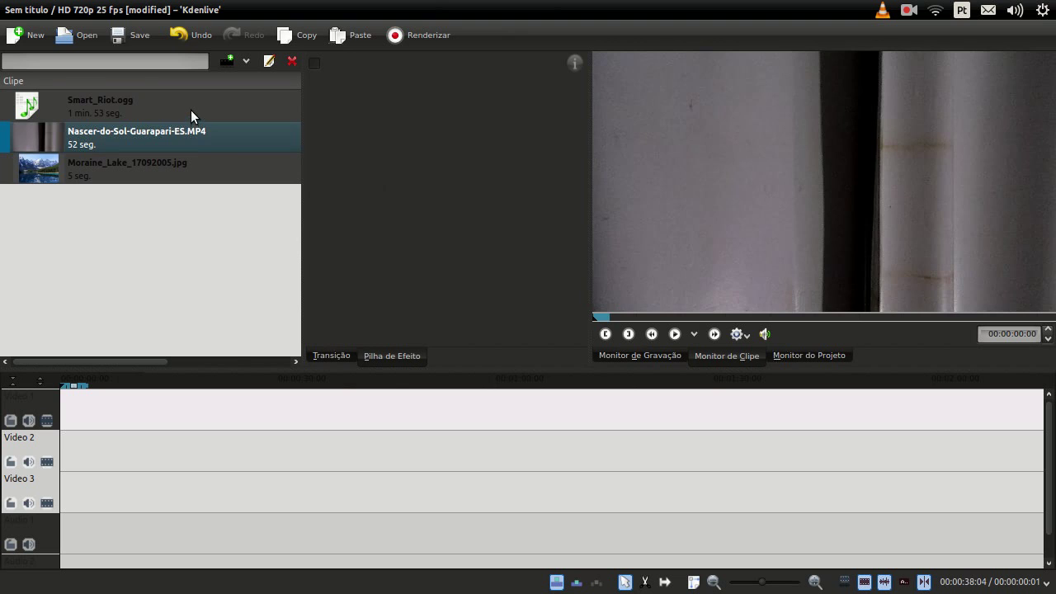
{"action": "left_click", "coordinate": [190, 110]}
{"action": "left_click", "coordinate": [181, 144]}
{"action": "left_click_drag", "start_coordinate": [93, 140], "coordinate": [66, 452]}
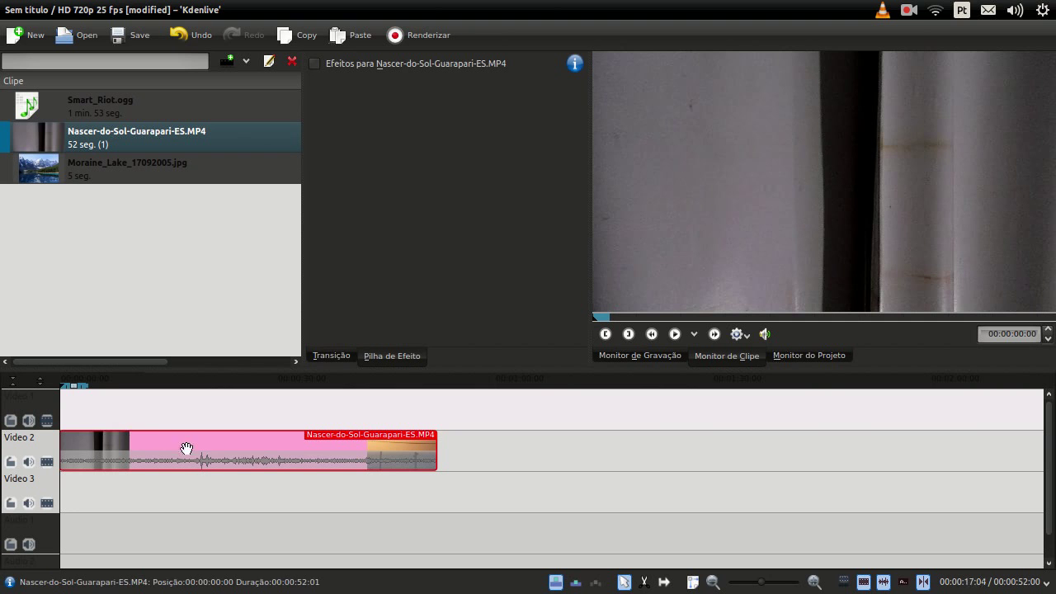
Preview the timeline clip at about 26 and 14 seconds, and zoom the timeline in and back out
{"action": "left_click_drag", "start_coordinate": [198, 421], "coordinate": [250, 427]}
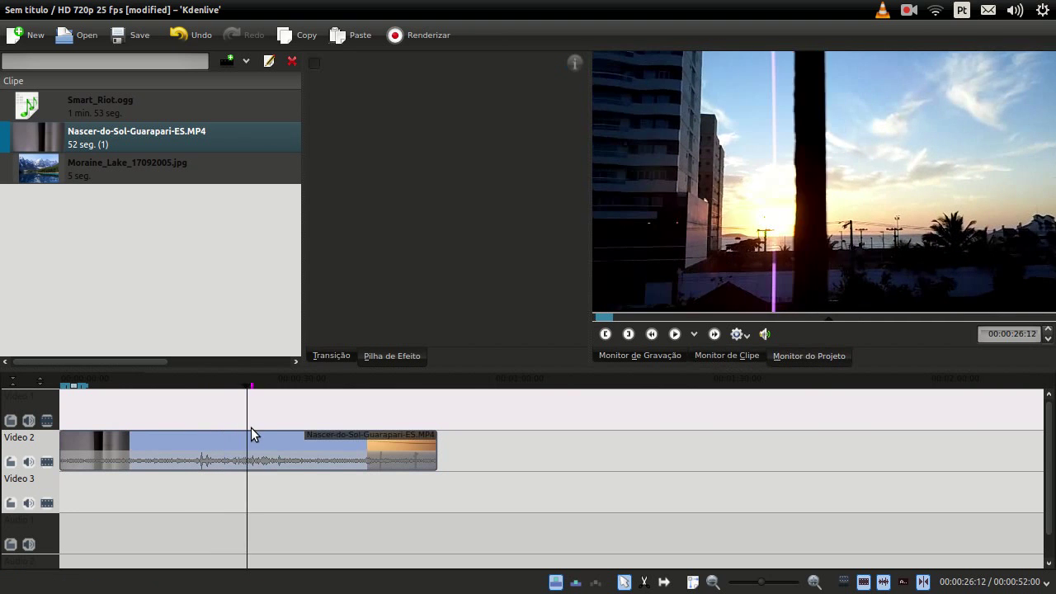
{"action": "left_click", "coordinate": [165, 417]}
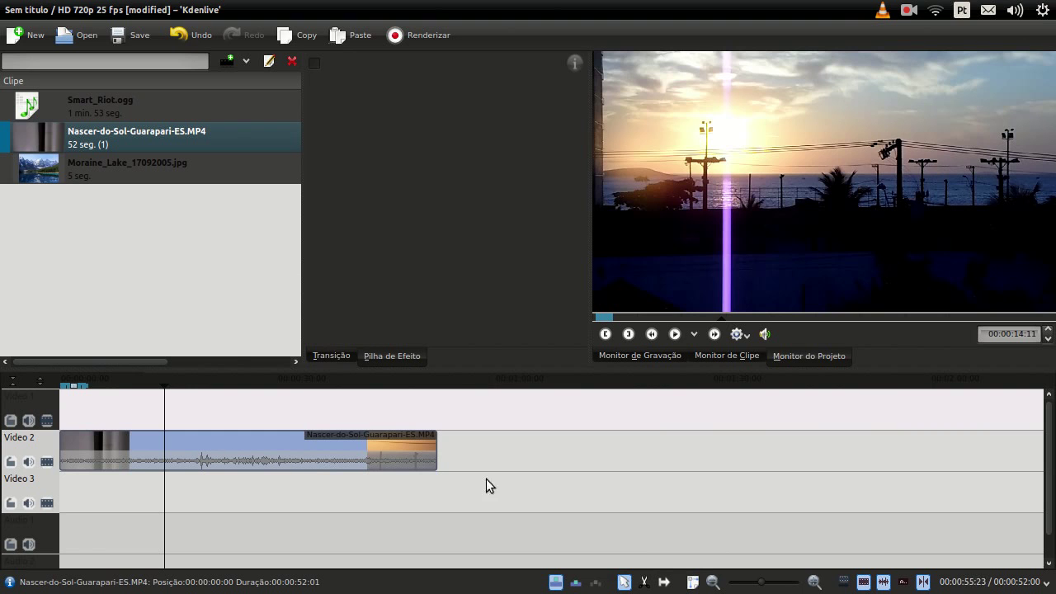
{"action": "left_click", "coordinate": [815, 582]}
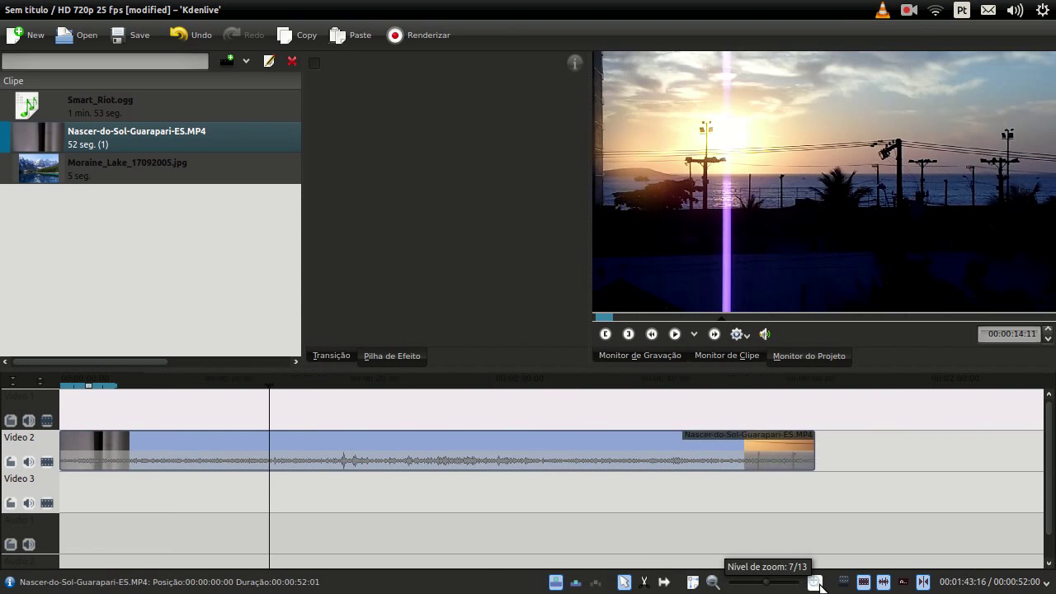
{"action": "left_click", "coordinate": [814, 582]}
{"action": "left_click", "coordinate": [711, 582]}
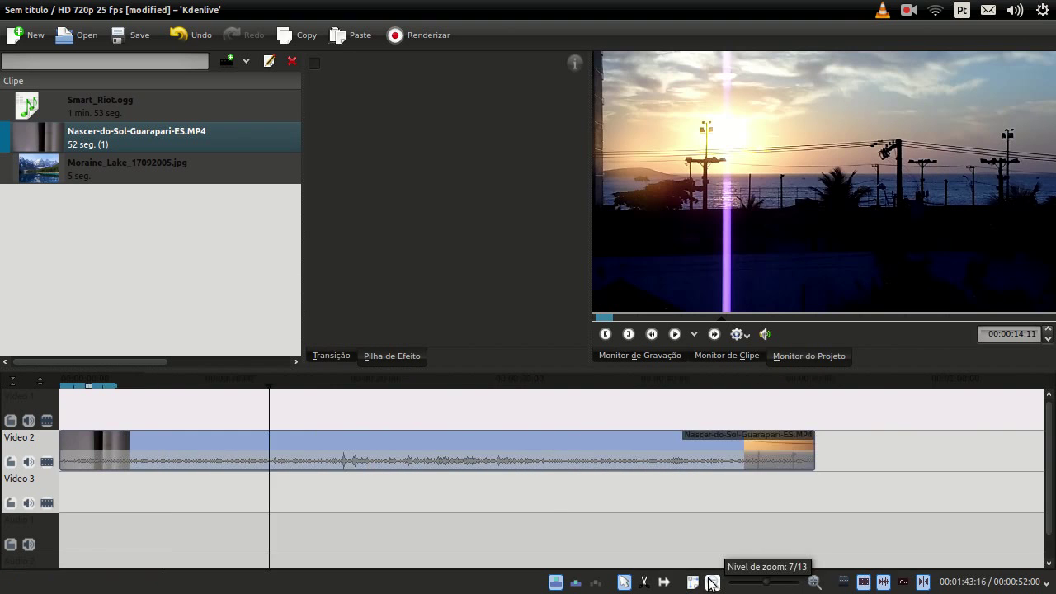
{"action": "left_click", "coordinate": [711, 582]}
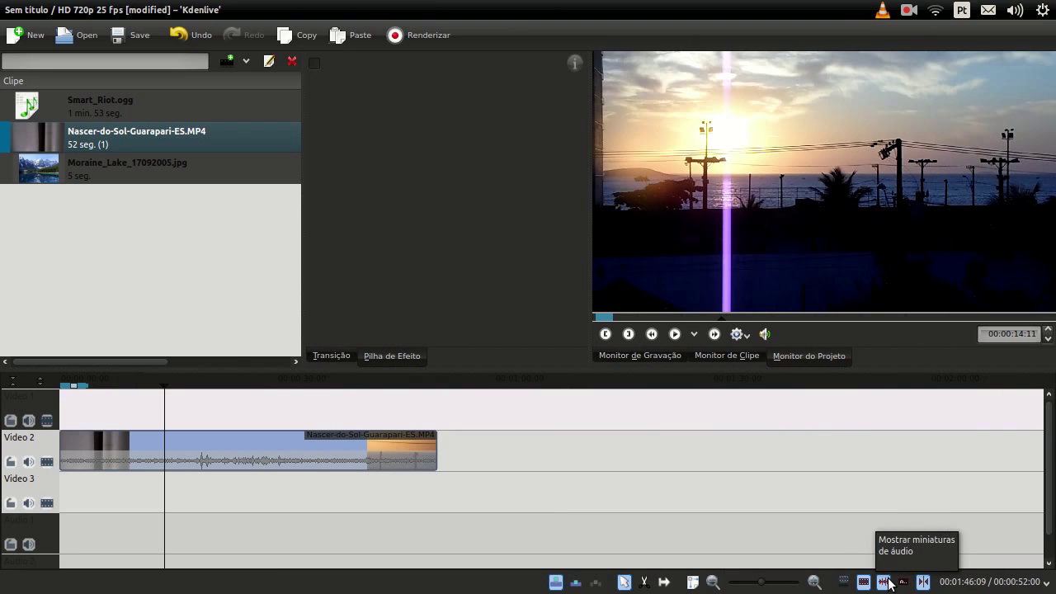
Enable automatic audio/video splitting, and replace the clip on Video 2 with a fresh copy of Nascer-do-Sol-Guarapari-ES.MP4 at the start
{"action": "left_click", "coordinate": [843, 583]}
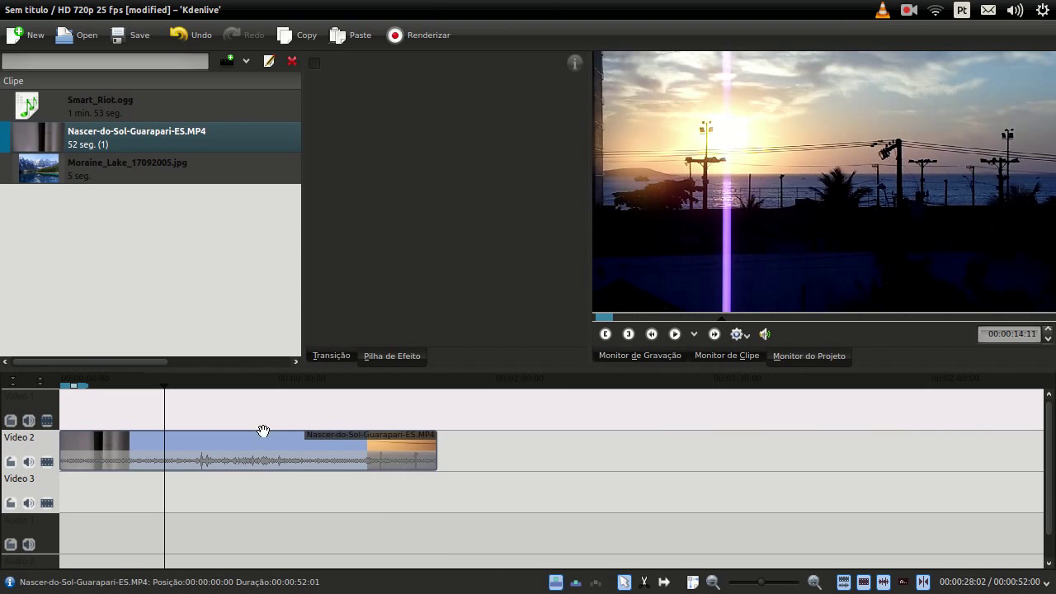
{"action": "left_click", "coordinate": [303, 444]}
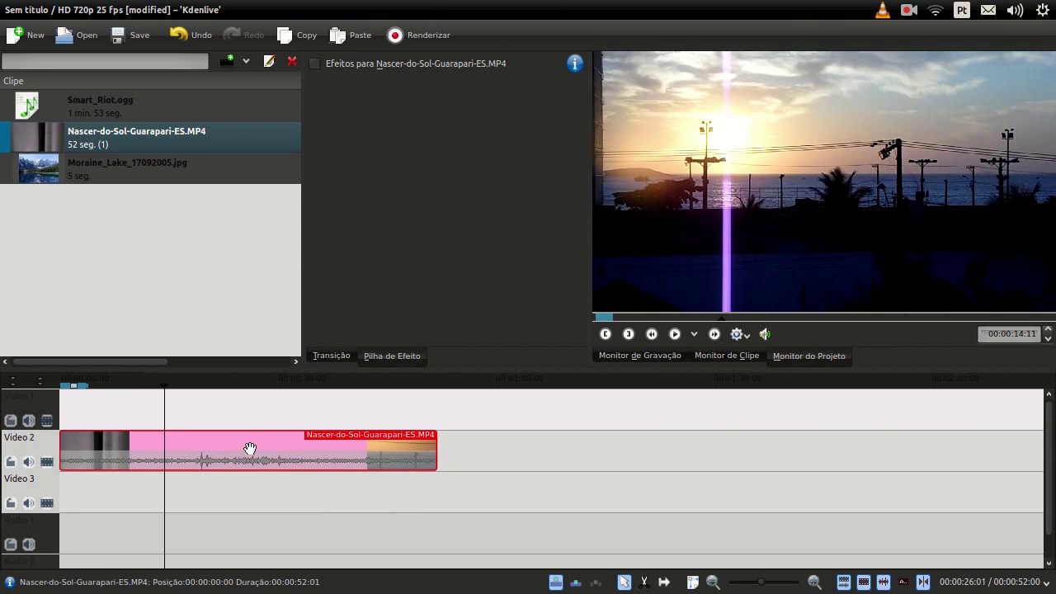
{"action": "key", "text": "Delete"}
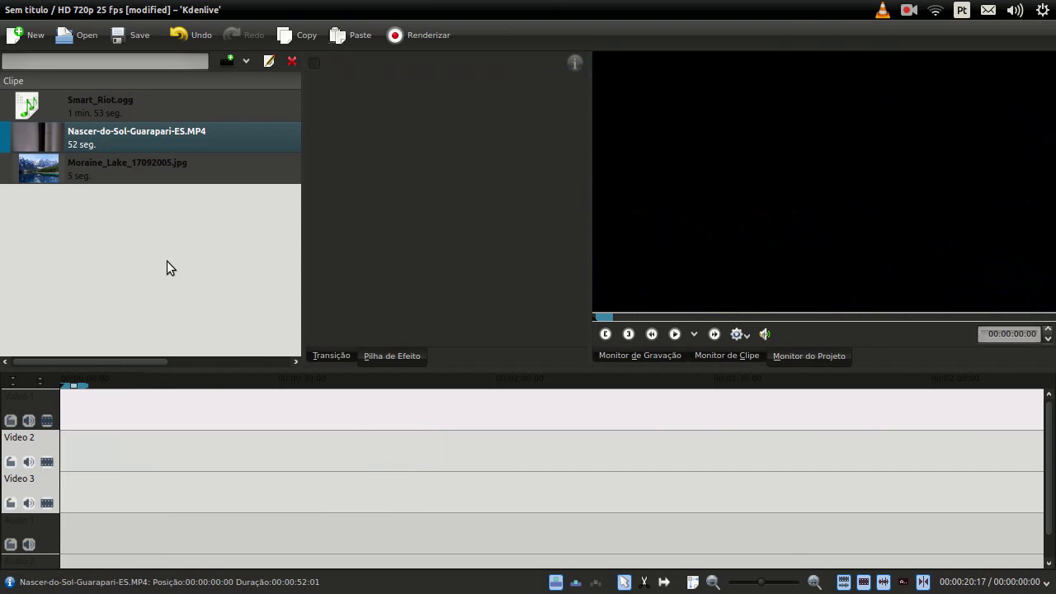
{"action": "left_click_drag", "start_coordinate": [125, 136], "coordinate": [64, 455]}
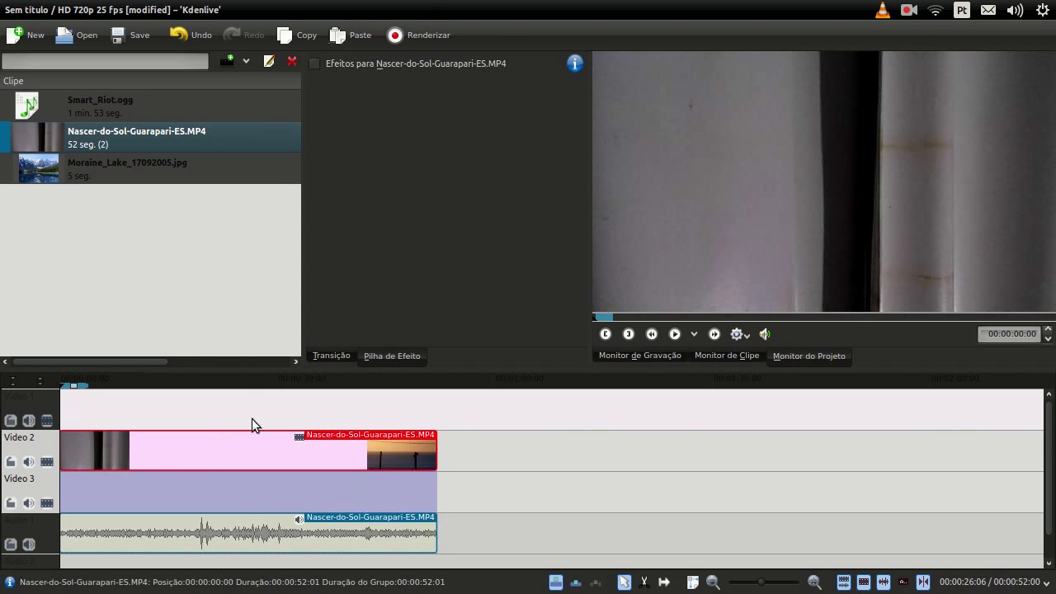
Scrub through the split video and audio clip up to about 37 seconds to preview the footage
{"action": "left_click", "coordinate": [252, 420]}
{"action": "left_click", "coordinate": [164, 418]}
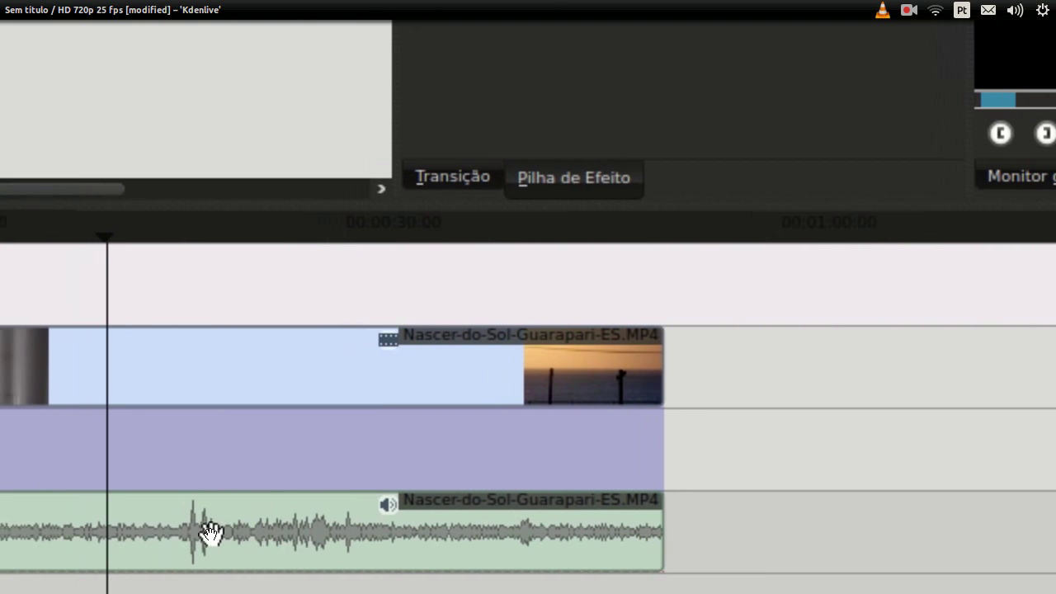
{"action": "left_click_drag", "start_coordinate": [161, 561], "coordinate": [285, 570]}
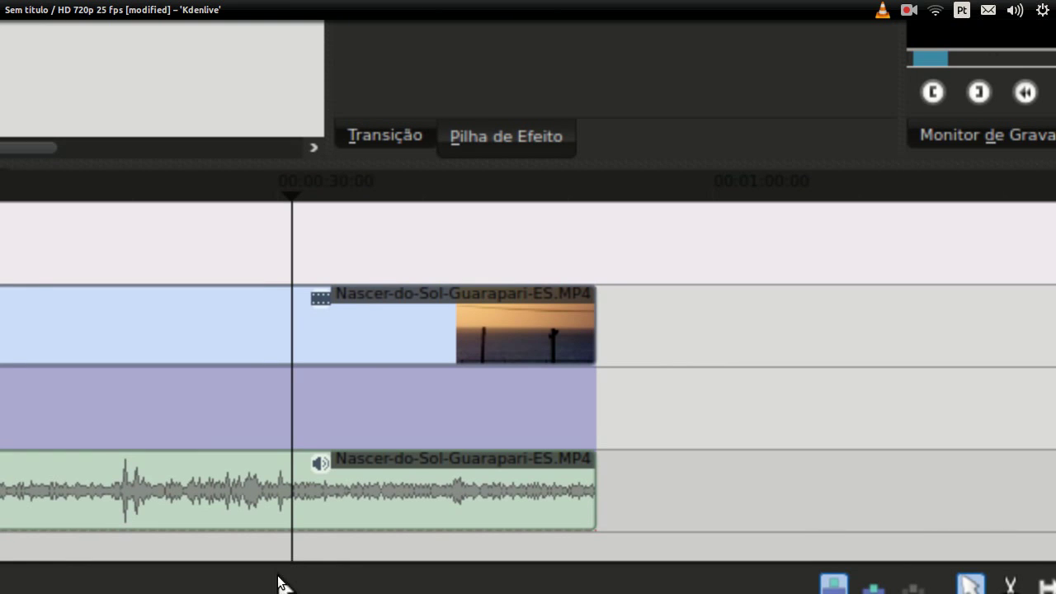
{"action": "left_click_drag", "start_coordinate": [303, 543], "coordinate": [329, 556]}
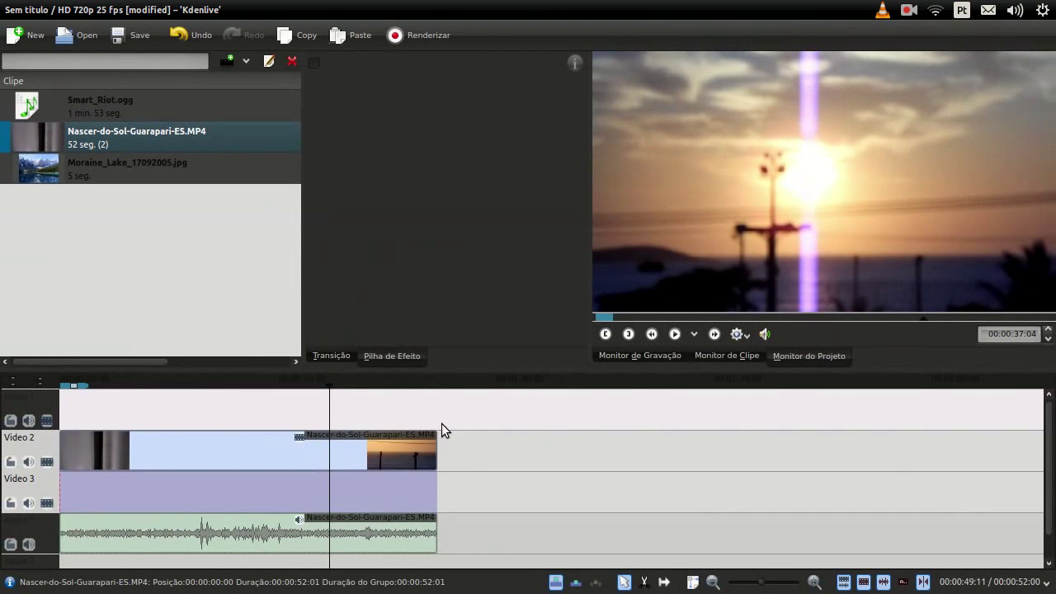
Turn the timeline's video thumbnails off and back on, and scrub back to about 43 seconds
{"action": "left_click", "coordinate": [862, 583]}
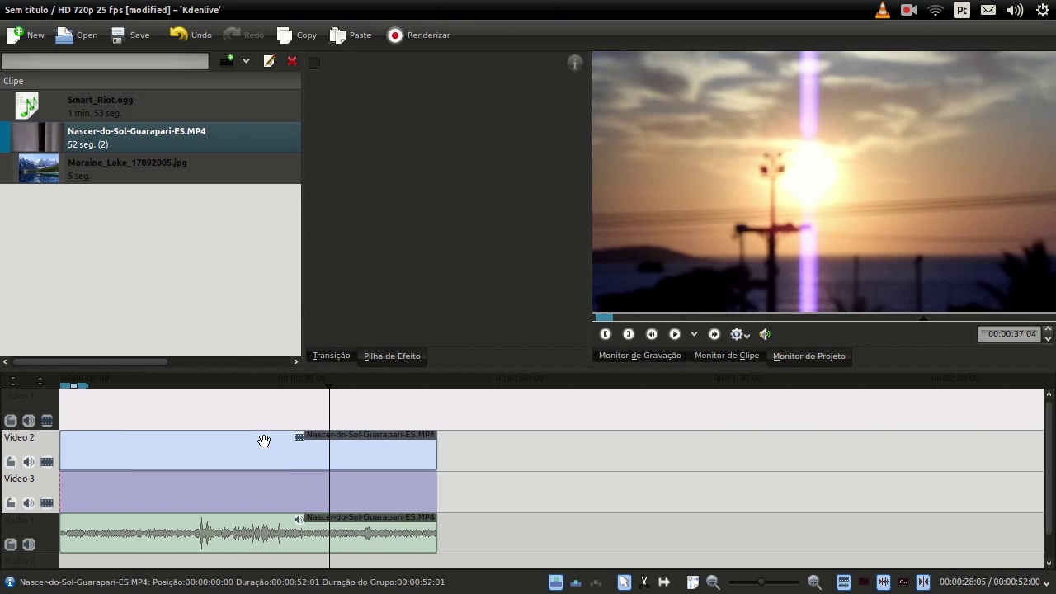
{"action": "left_click", "coordinate": [864, 582]}
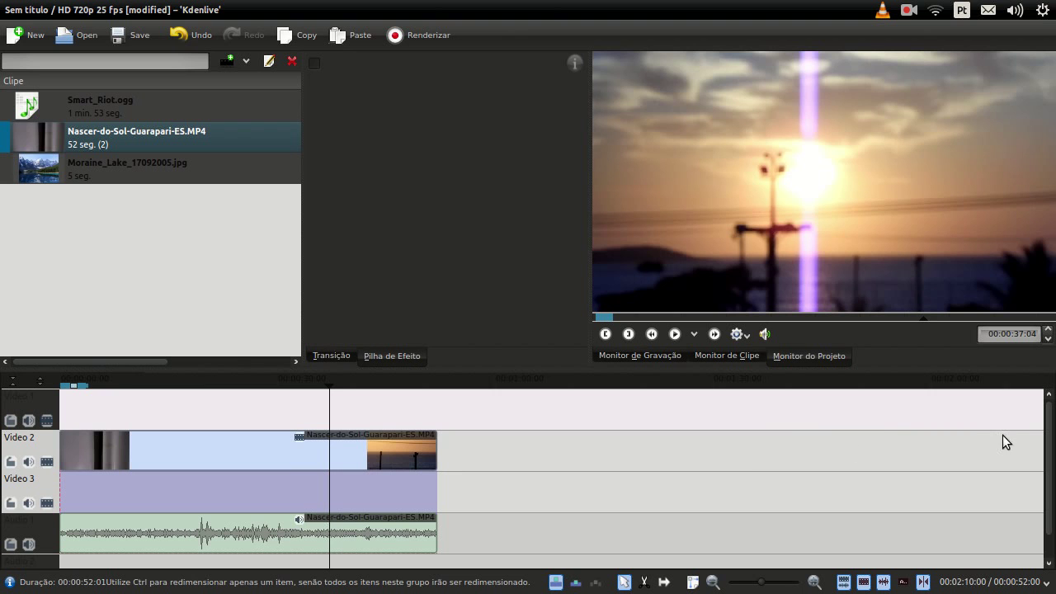
{"action": "left_click", "coordinate": [386, 422]}
{"action": "left_click_drag", "start_coordinate": [396, 424], "coordinate": [373, 421]}
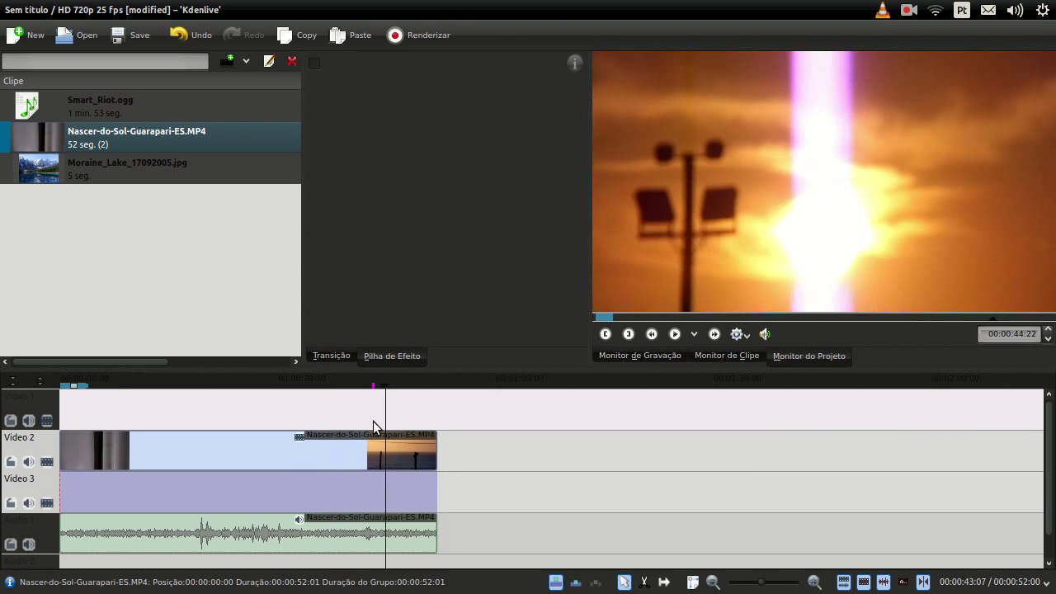
Turn the audio and video thumbnails off and back on, and move the playhead to about 17 seconds
{"action": "left_click", "coordinate": [355, 529]}
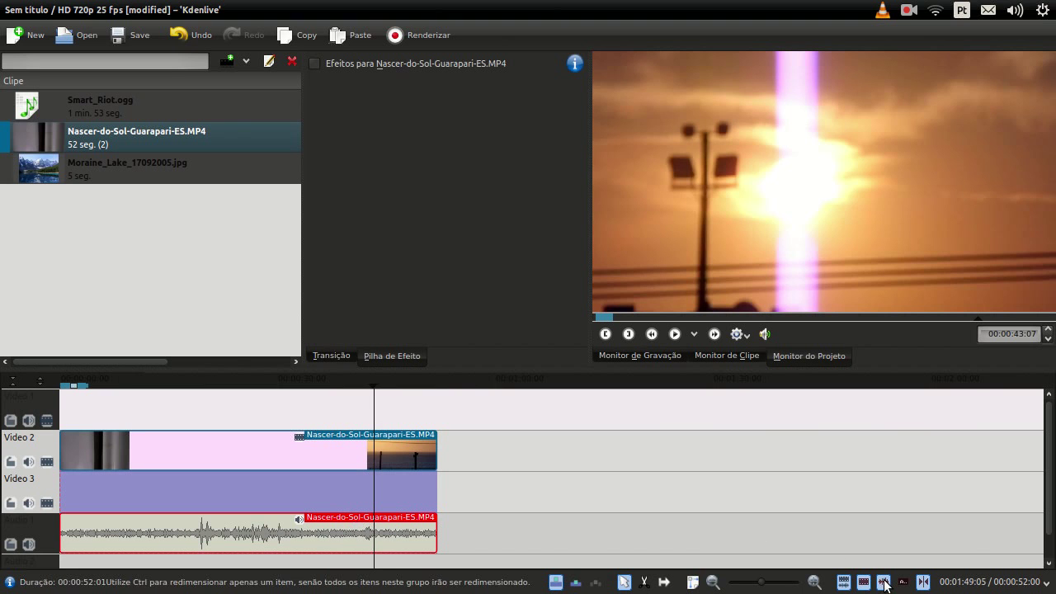
{"action": "left_click", "coordinate": [883, 583]}
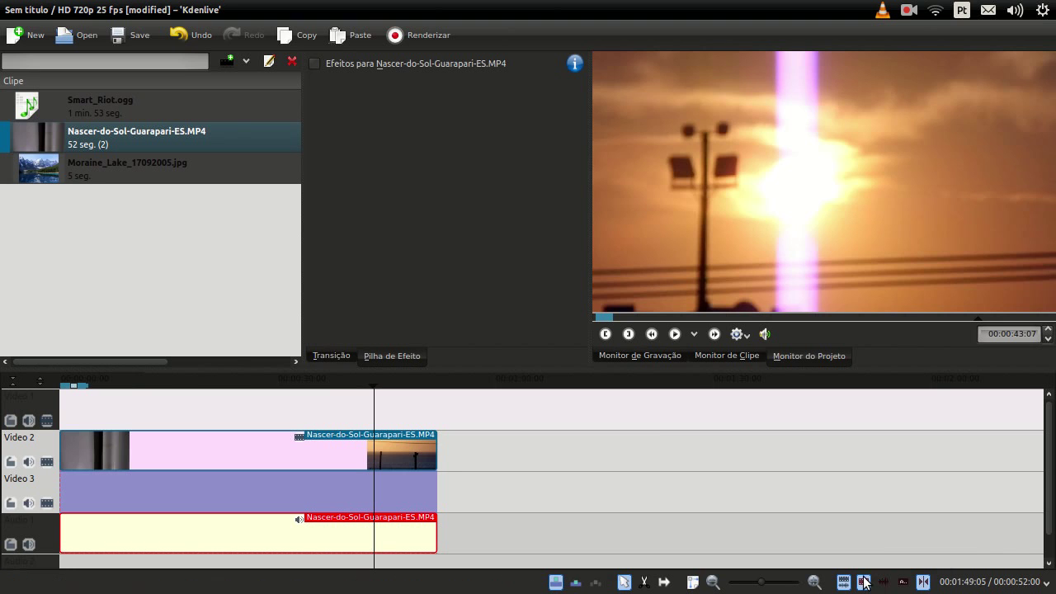
{"action": "left_click", "coordinate": [864, 582]}
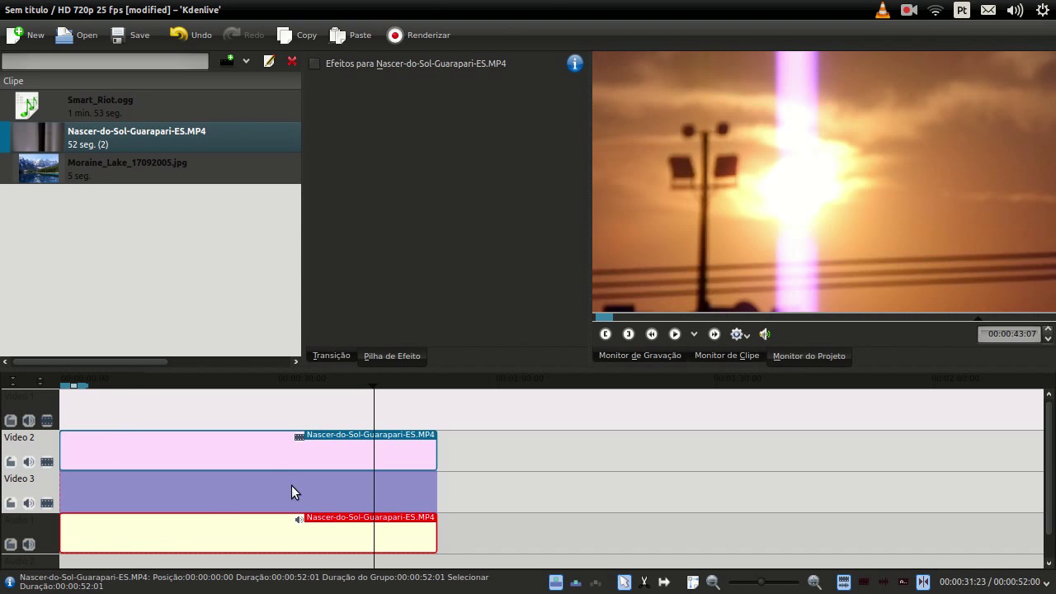
{"action": "left_click", "coordinate": [863, 582]}
{"action": "left_click", "coordinate": [882, 582]}
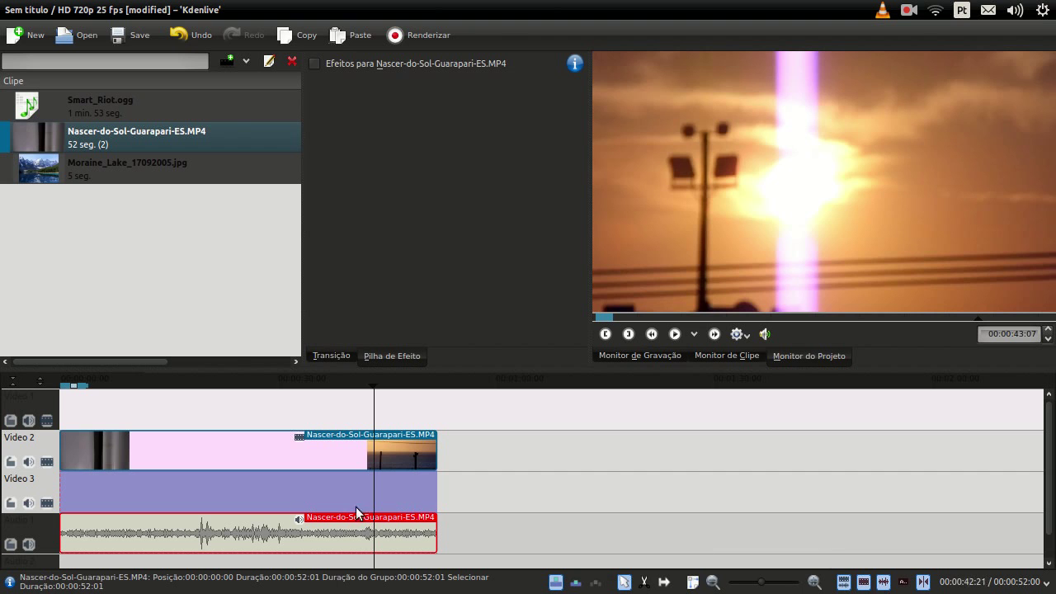
{"action": "left_click", "coordinate": [183, 490]}
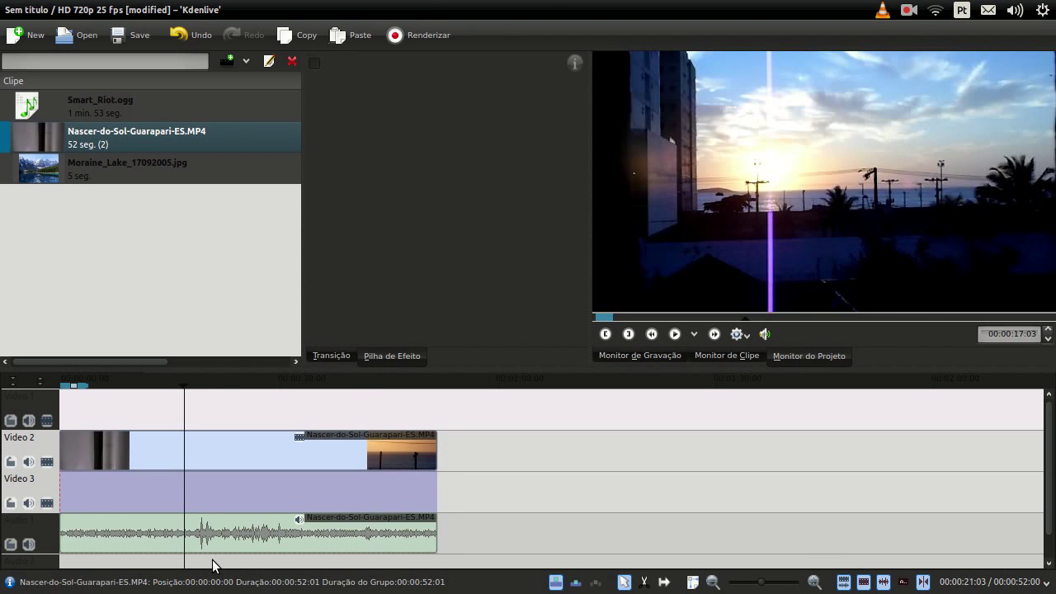
Shift the grouped video and audio of Nascer-do-Sol-Guarapari-ES.MP4 along the timeline, leaving them starting at about 00:00:07:22
{"action": "left_click", "coordinate": [212, 564]}
{"action": "left_click", "coordinate": [226, 565]}
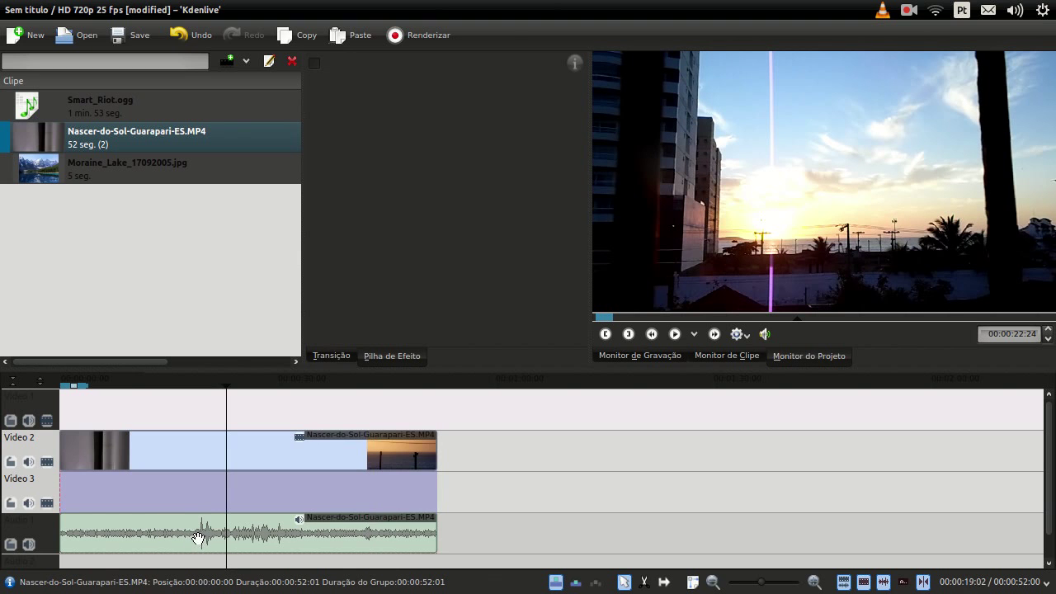
{"action": "left_click", "coordinate": [196, 538]}
{"action": "left_click", "coordinate": [300, 452]}
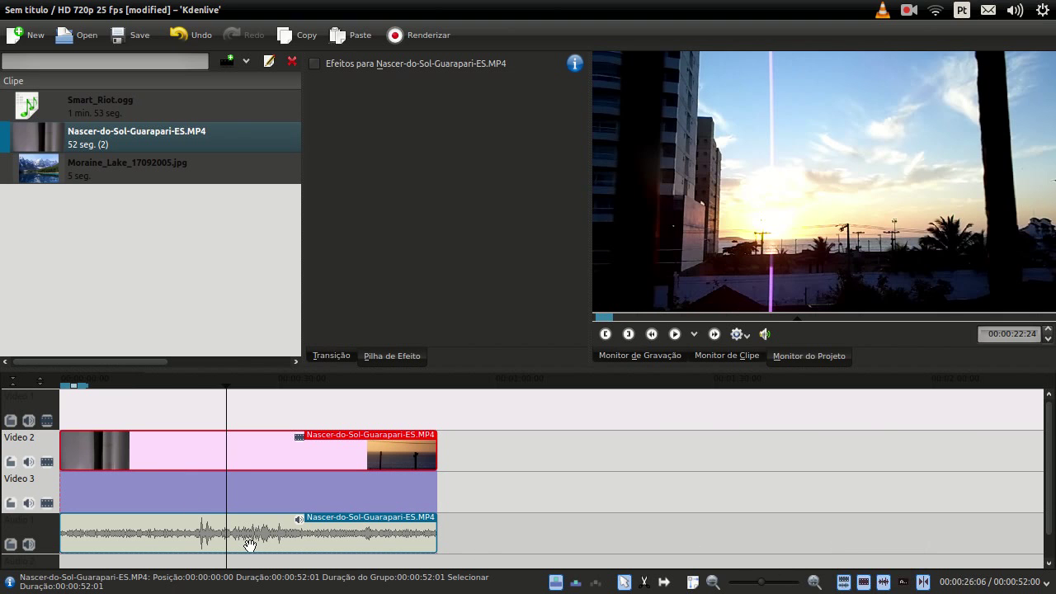
{"action": "left_click_drag", "start_coordinate": [250, 452], "coordinate": [690, 443]}
{"action": "left_click_drag", "start_coordinate": [594, 436], "coordinate": [266, 443]}
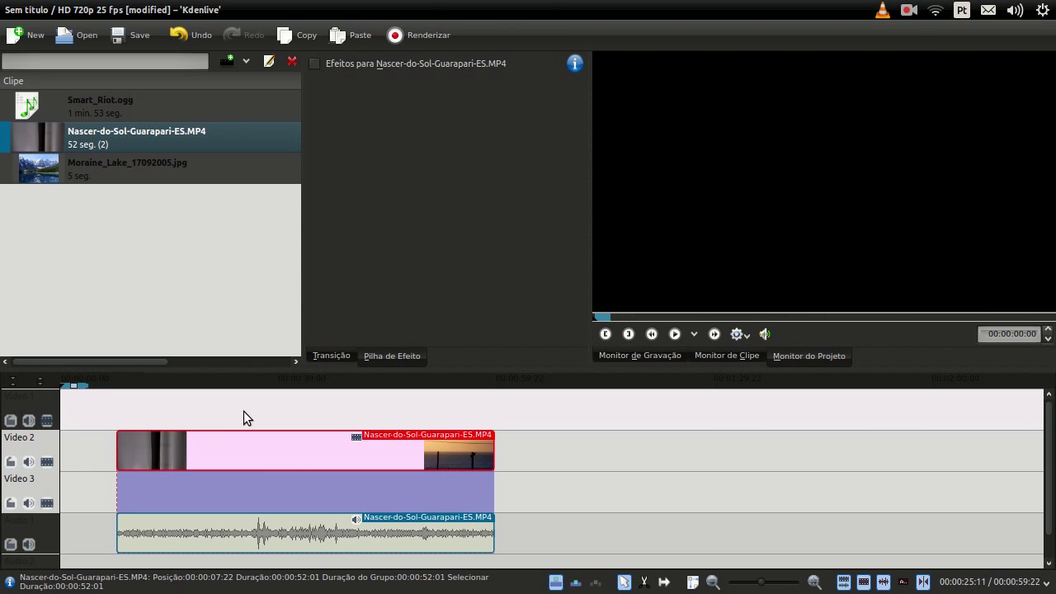
Move the playhead to about 00:00:37:18 and select the audio and video parts in turn to check their grouping
{"action": "left_click_drag", "start_coordinate": [243, 411], "coordinate": [332, 435]}
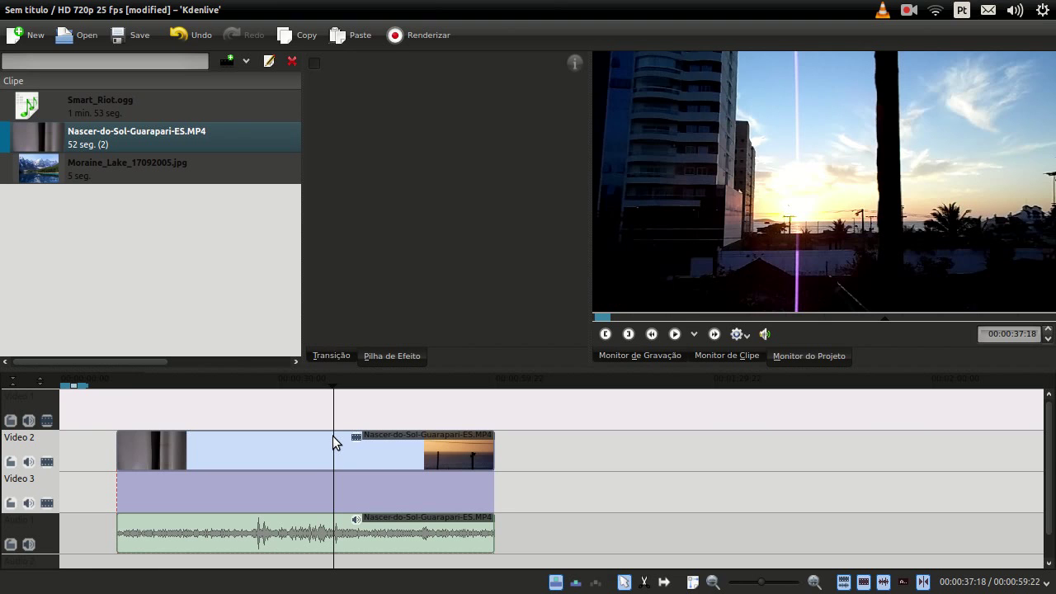
{"action": "left_click", "coordinate": [331, 540]}
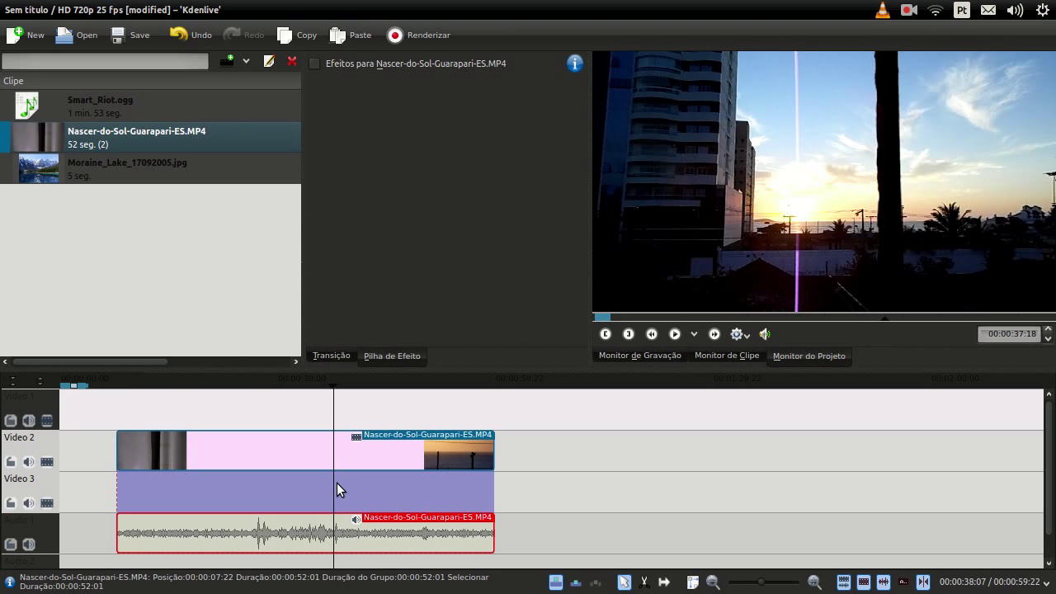
{"action": "left_click", "coordinate": [333, 452]}
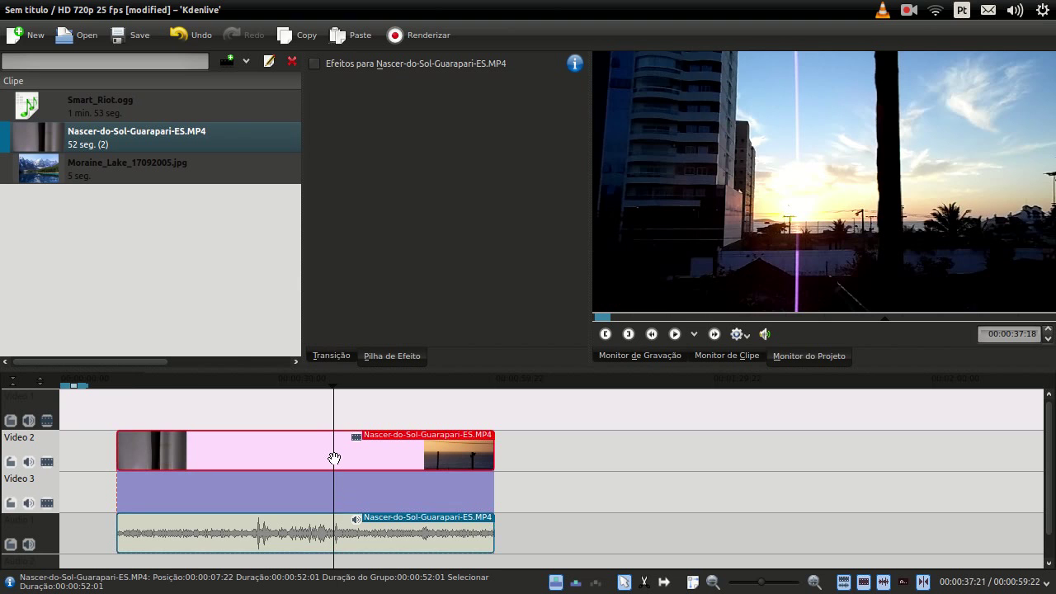
{"action": "left_click", "coordinate": [346, 536]}
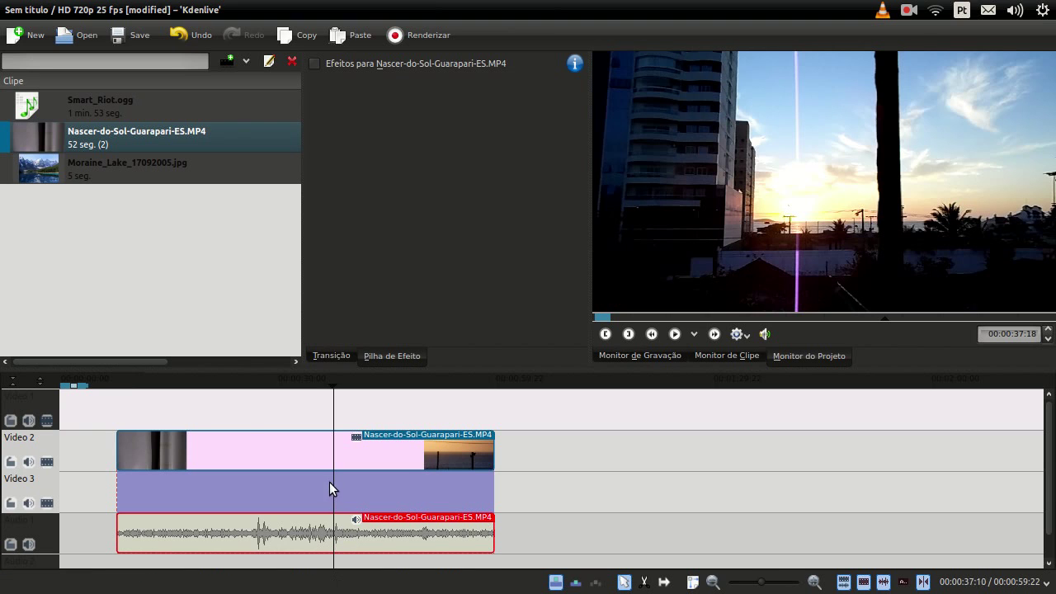
{"action": "left_click", "coordinate": [329, 452]}
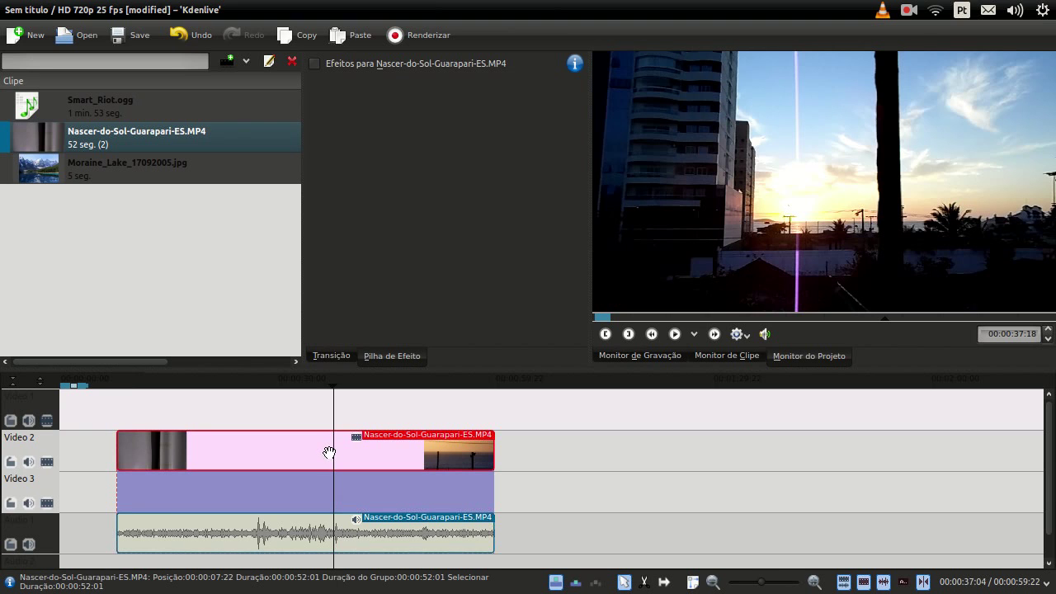
Ungroup the video on Video 2 from its audio, and select each part in turn to check the separation
{"action": "right_click", "coordinate": [329, 455]}
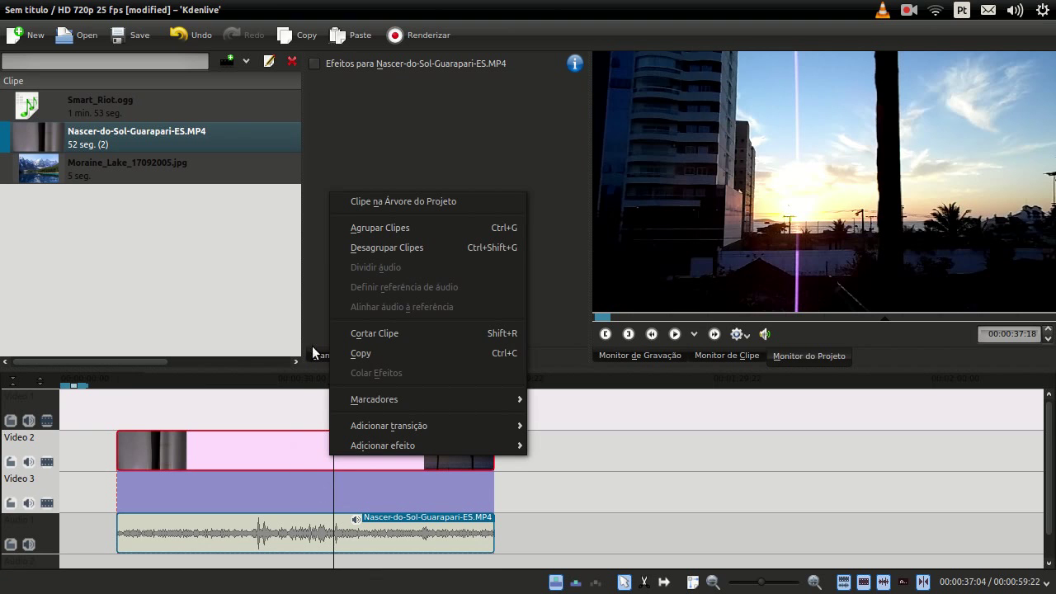
{"action": "left_click", "coordinate": [398, 248]}
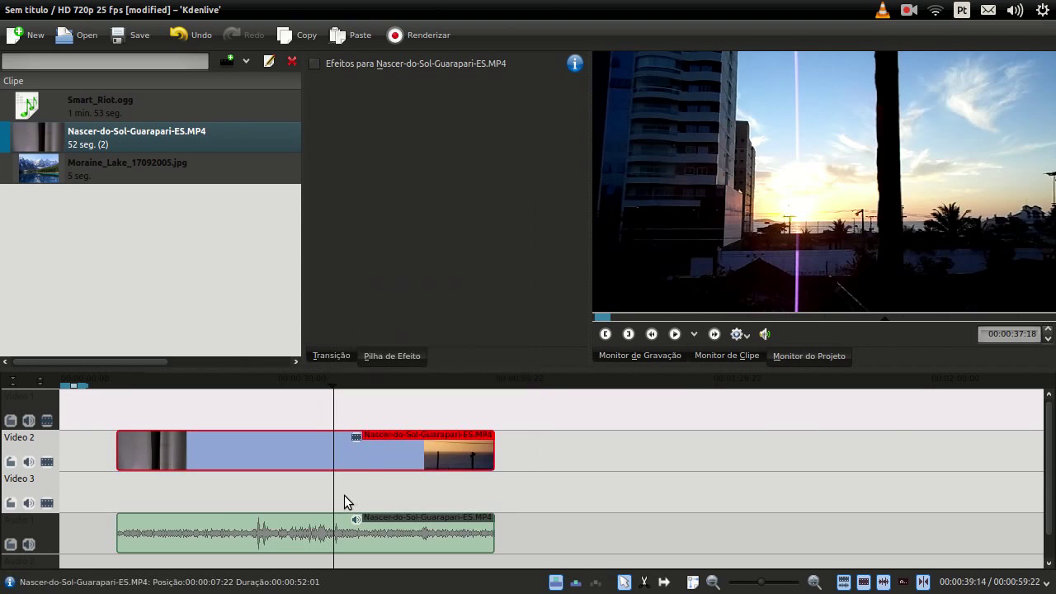
{"action": "left_click", "coordinate": [342, 539]}
{"action": "left_click", "coordinate": [346, 452]}
{"action": "left_click", "coordinate": [342, 540]}
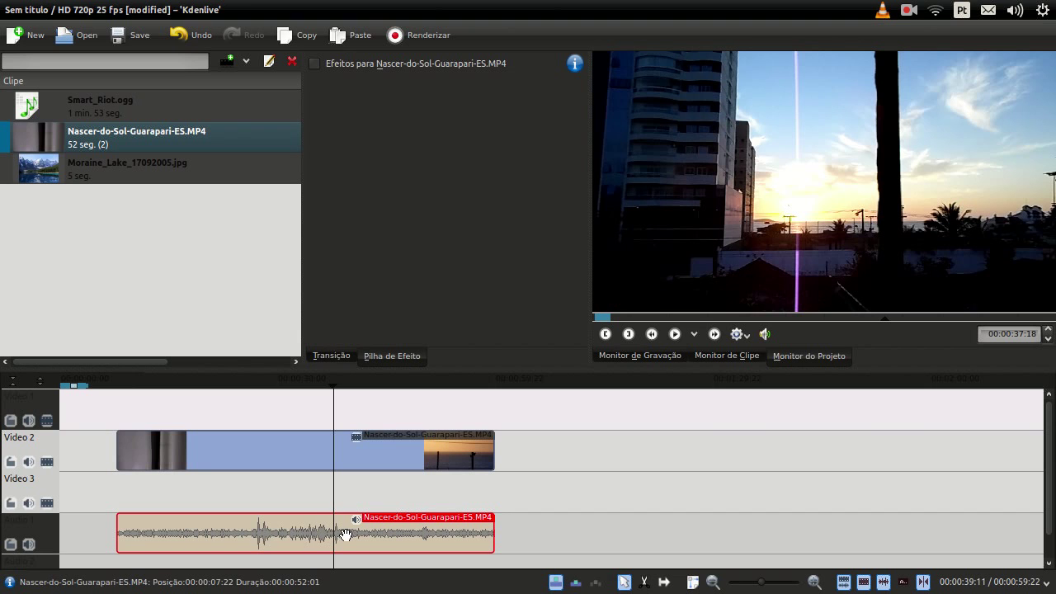
{"action": "left_click", "coordinate": [363, 451]}
{"action": "left_click", "coordinate": [370, 514]}
{"action": "left_click", "coordinate": [373, 453]}
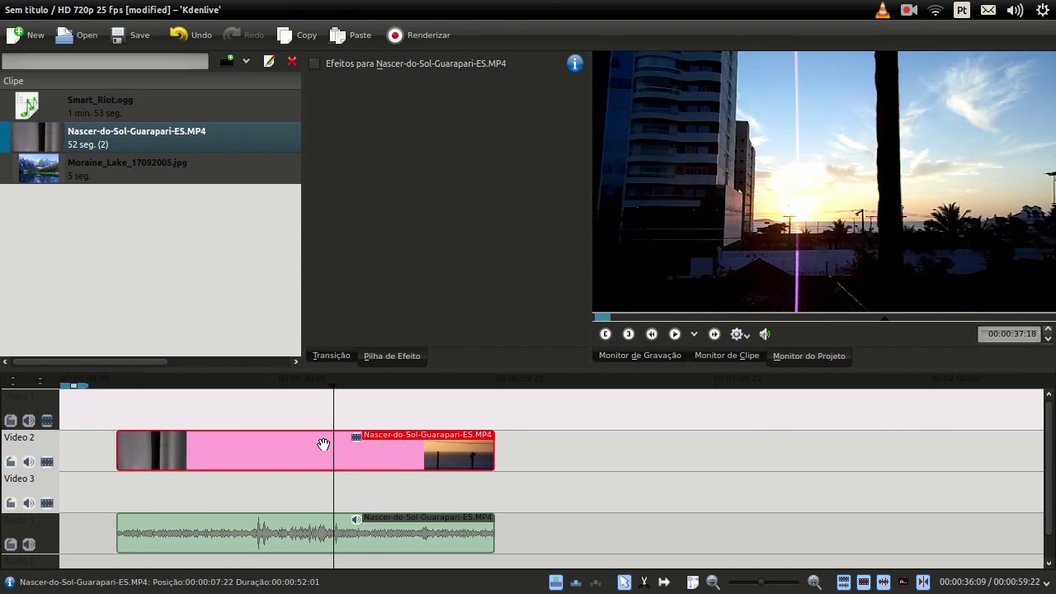
Cut only the audio clip at the playhead, and pull its second part away and back against the first
{"action": "left_click", "coordinate": [358, 537]}
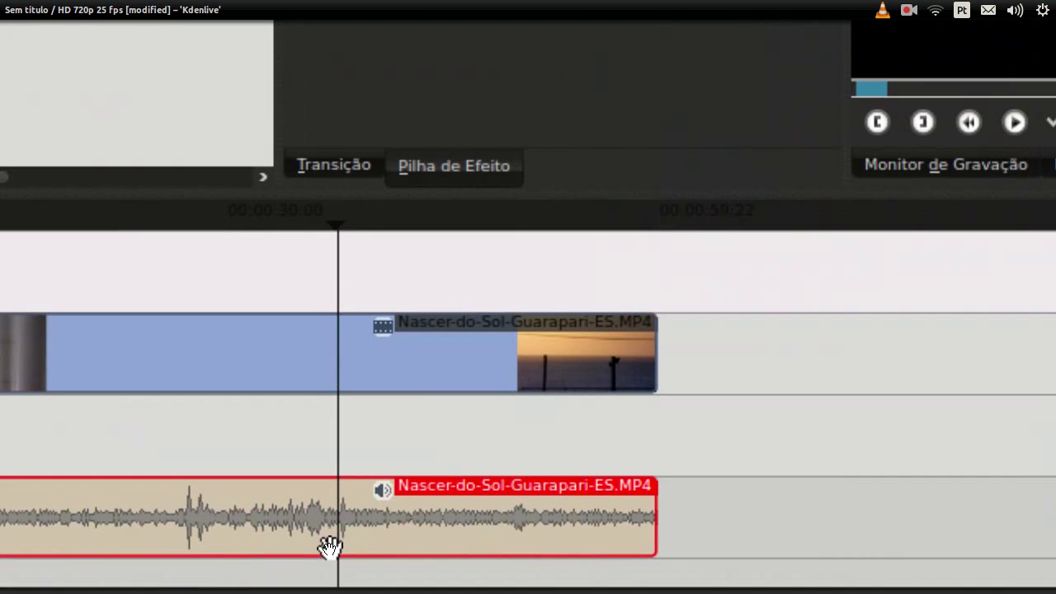
{"action": "key", "text": "shift+r"}
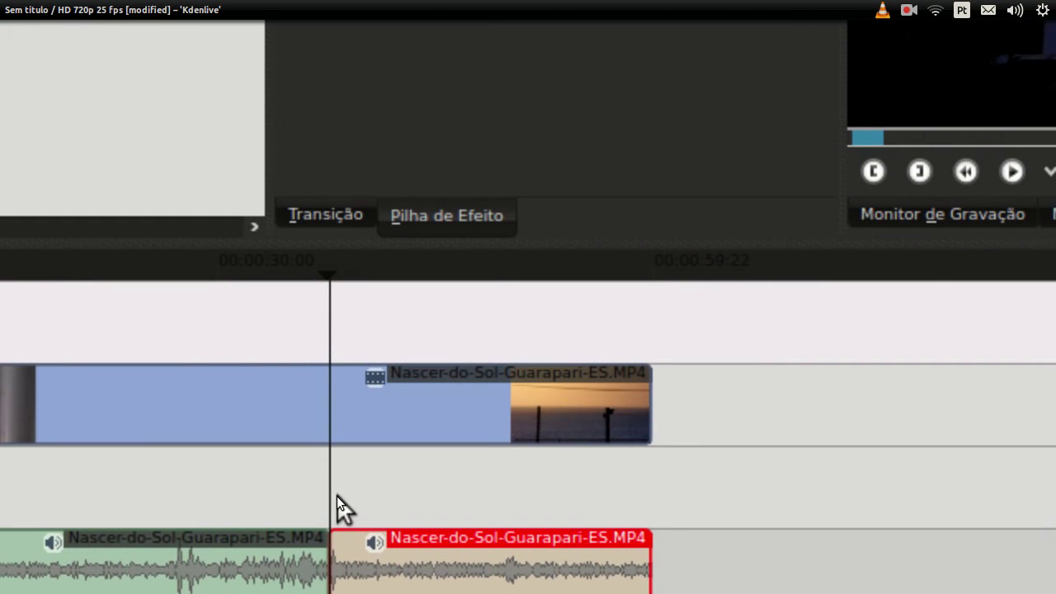
{"action": "left_click_drag", "start_coordinate": [369, 579], "coordinate": [398, 583]}
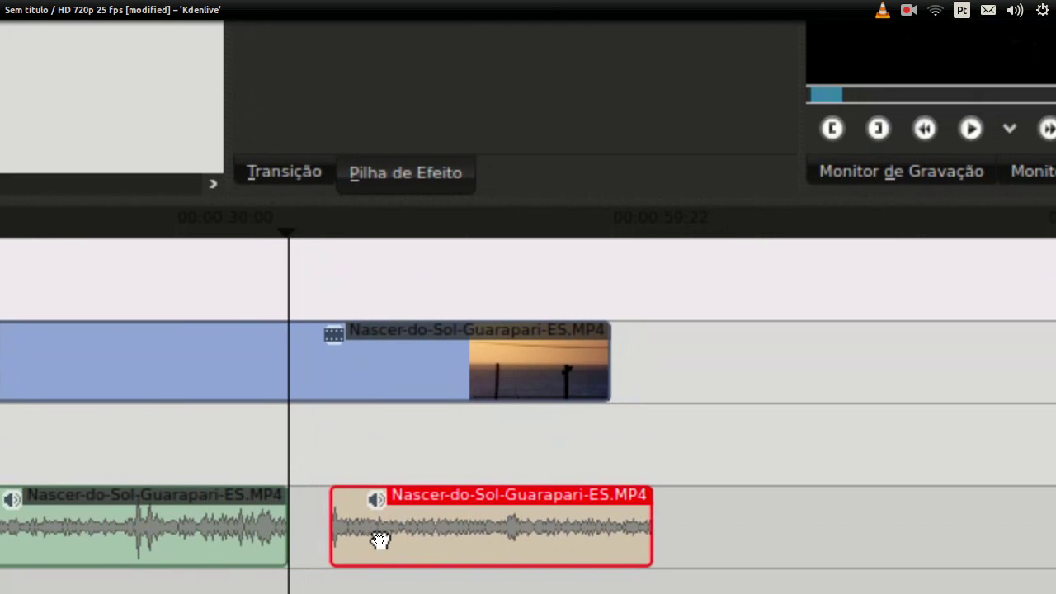
{"action": "left_click_drag", "start_coordinate": [368, 540], "coordinate": [339, 539]}
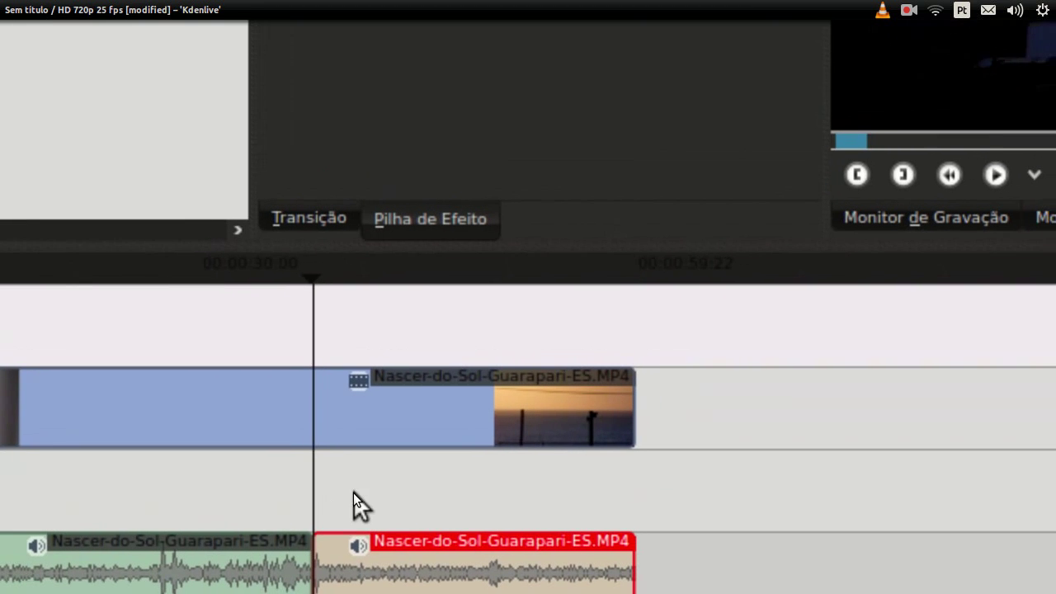
Cut the audio again at about 00:00:39:22 and delete the short piece between the two cuts
{"action": "left_click", "coordinate": [379, 565]}
{"action": "left_click", "coordinate": [348, 496]}
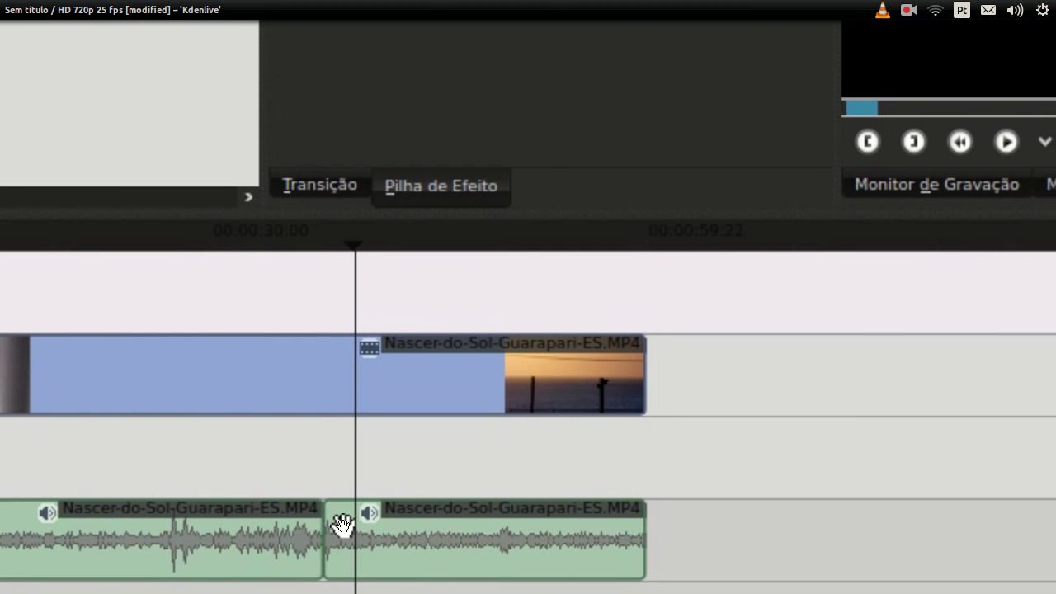
{"action": "left_click", "coordinate": [341, 524]}
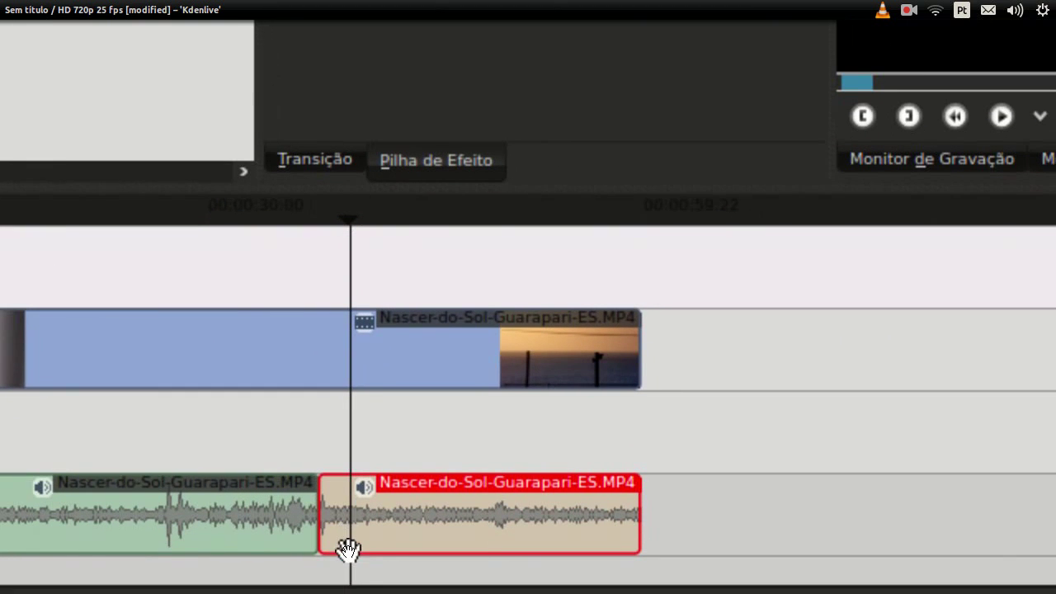
{"action": "key", "text": "shift+r"}
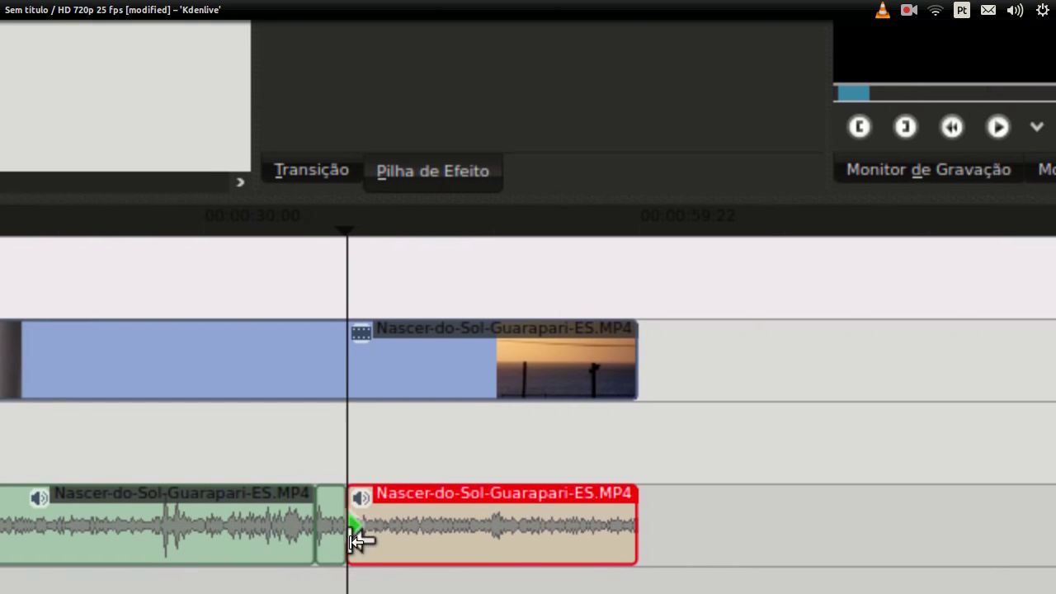
{"action": "left_click", "coordinate": [341, 532]}
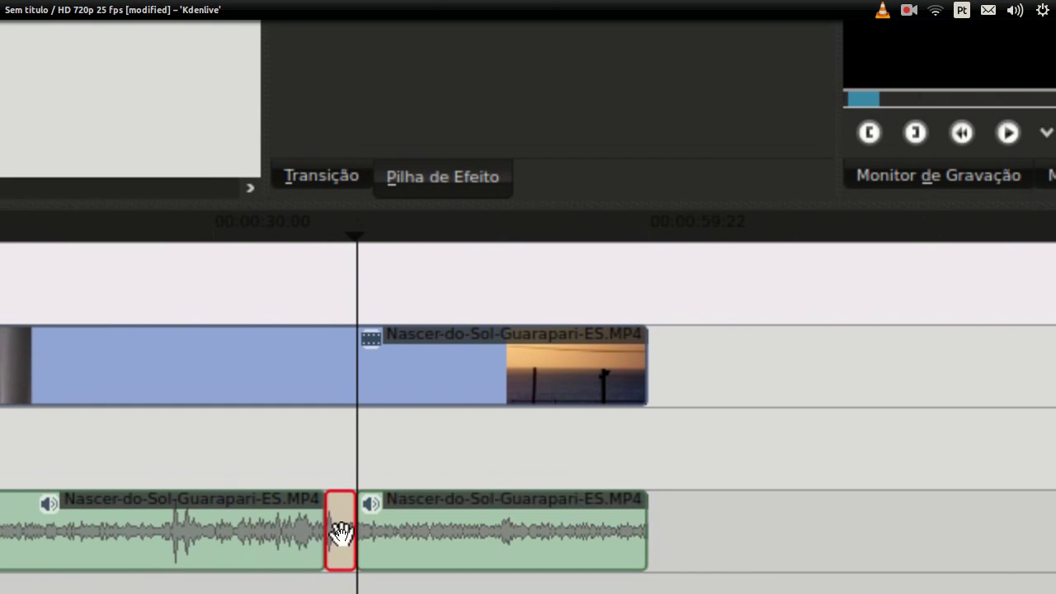
{"action": "key", "text": "Delete"}
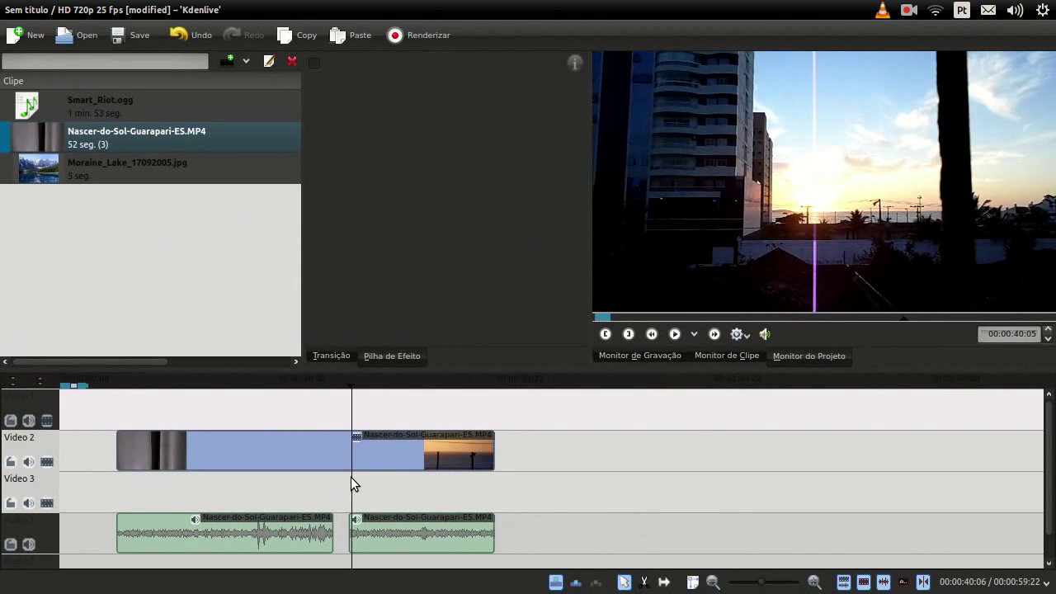
Scrub across the gap in the audio and the end of the video, stopping at about 00:00:46:06
{"action": "left_click_drag", "start_coordinate": [349, 476], "coordinate": [333, 471]}
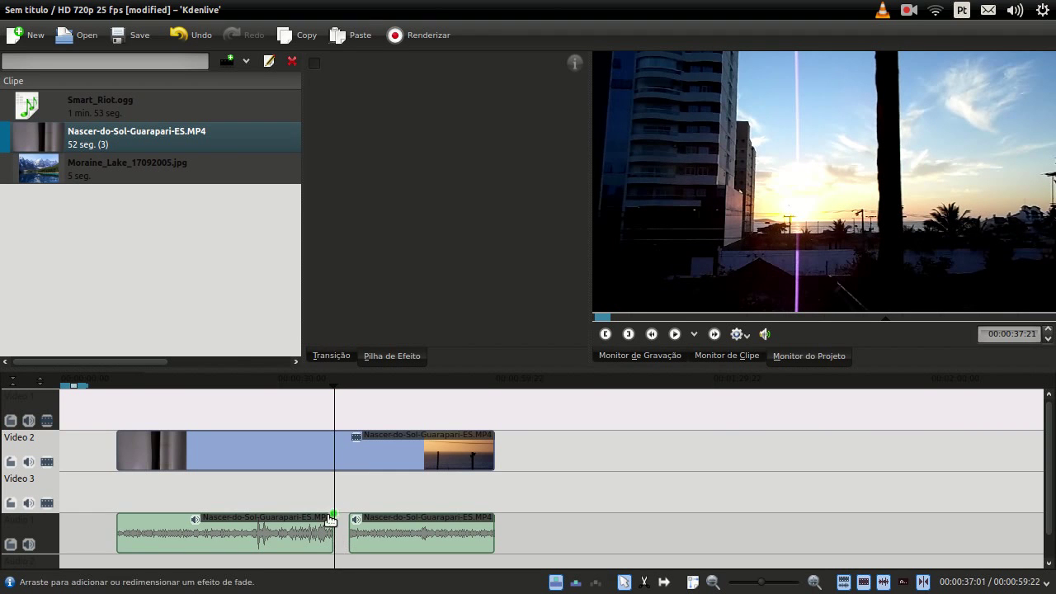
{"action": "left_click_drag", "start_coordinate": [334, 491], "coordinate": [353, 490]}
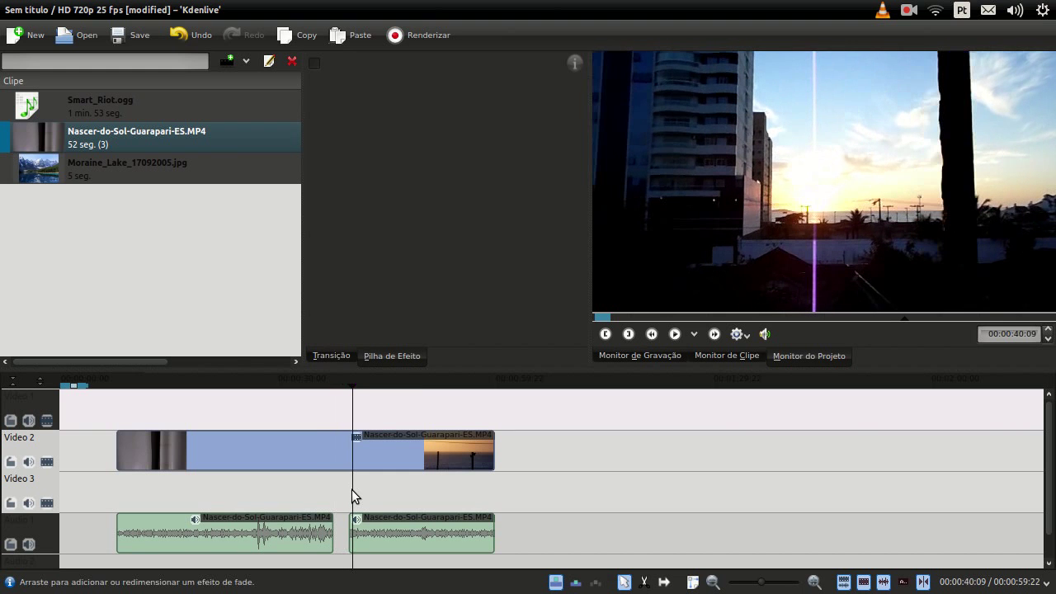
{"action": "left_click", "coordinate": [409, 444]}
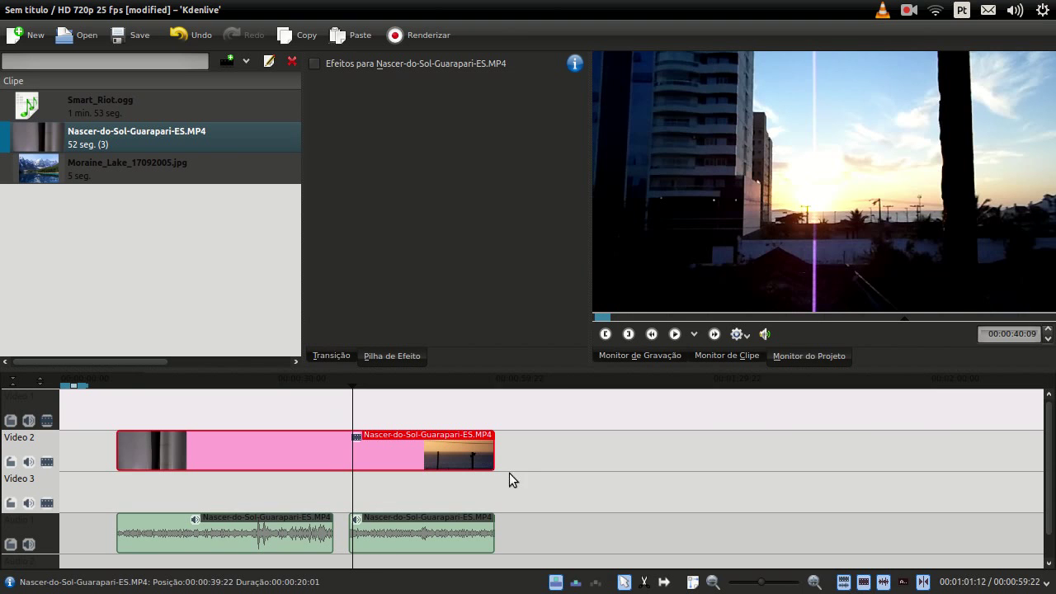
{"action": "left_click", "coordinate": [589, 415]}
{"action": "key", "text": "End"}
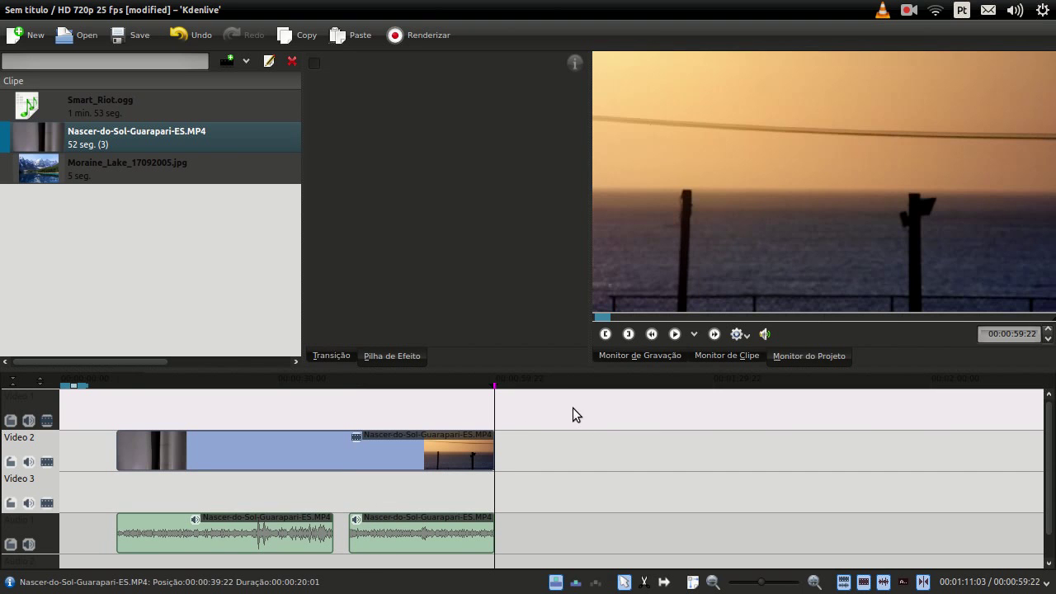
{"action": "key", "text": "j"}
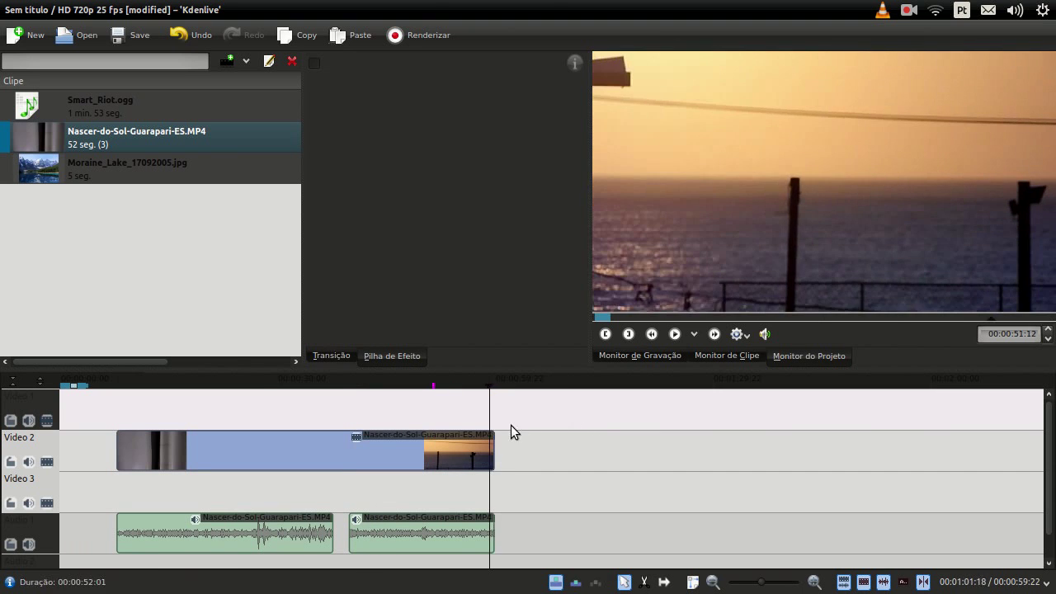
{"action": "key", "text": "k"}
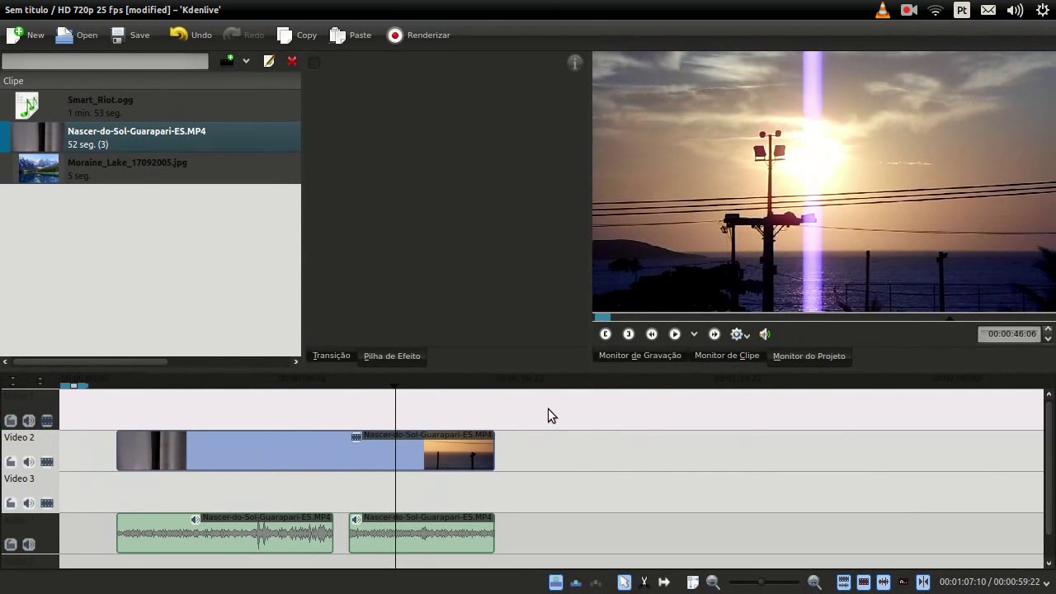
Group the video clip with both audio pieces and move the group to start at about 00:00:03:05
{"action": "left_click_drag", "start_coordinate": [548, 411], "coordinate": [121, 505]}
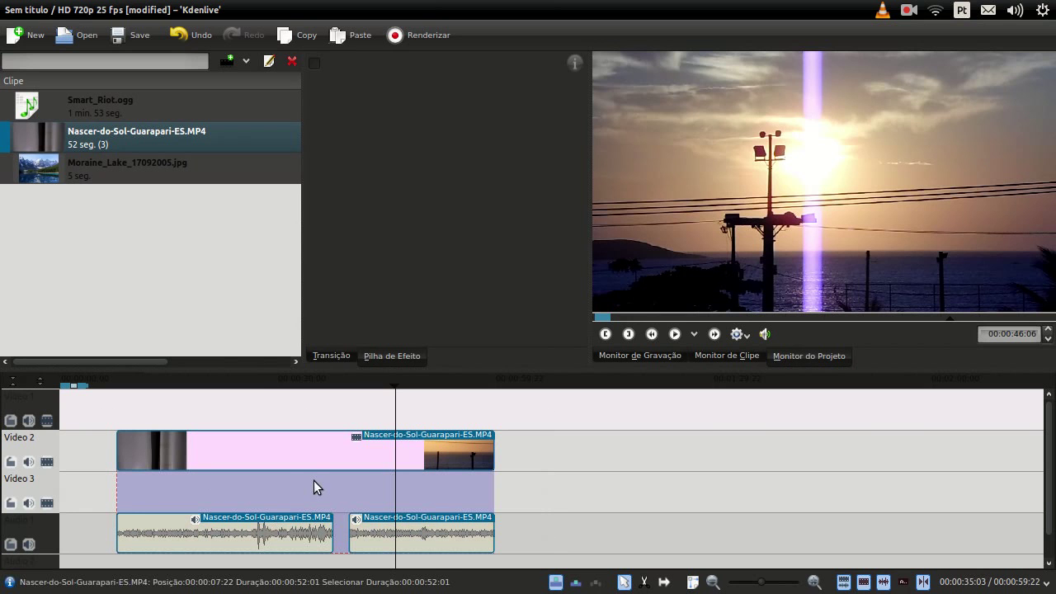
{"action": "right_click", "coordinate": [279, 455]}
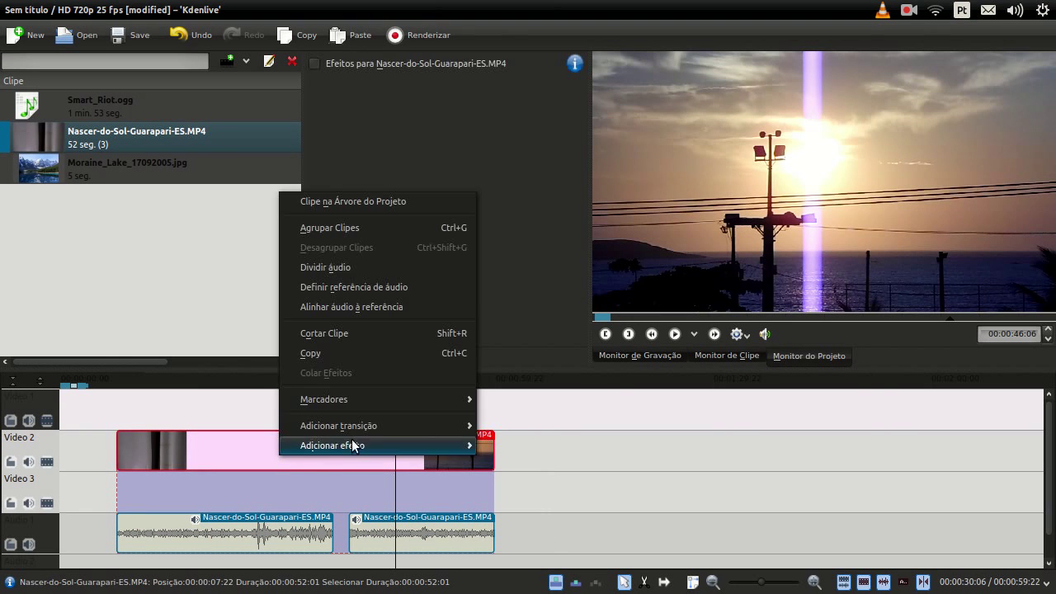
{"action": "left_click", "coordinate": [385, 231]}
{"action": "left_click", "coordinate": [513, 481]}
{"action": "key", "text": "End"}
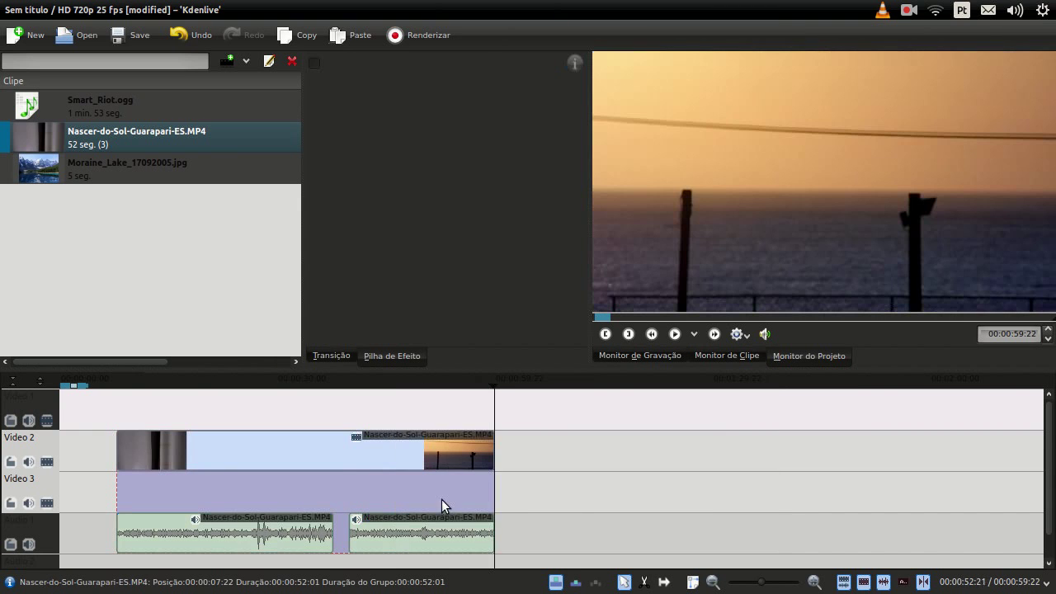
{"action": "left_click_drag", "start_coordinate": [353, 455], "coordinate": [317, 454]}
Check that the clips select as one group, and scrub from about 35 seconds back to about 4 seconds
{"action": "left_click", "coordinate": [314, 420]}
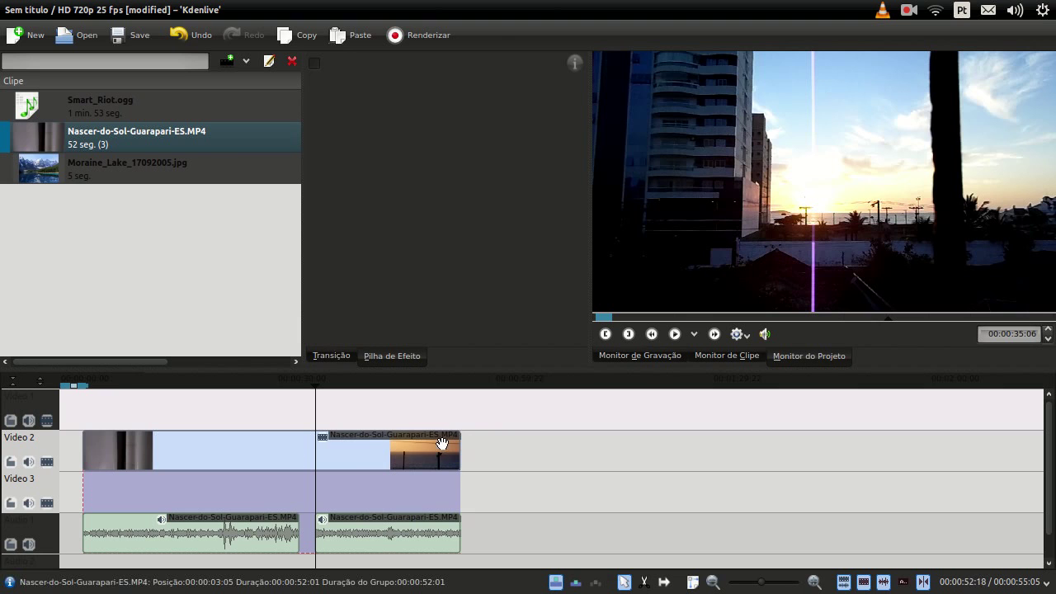
{"action": "left_click", "coordinate": [267, 527]}
{"action": "left_click", "coordinate": [311, 422]}
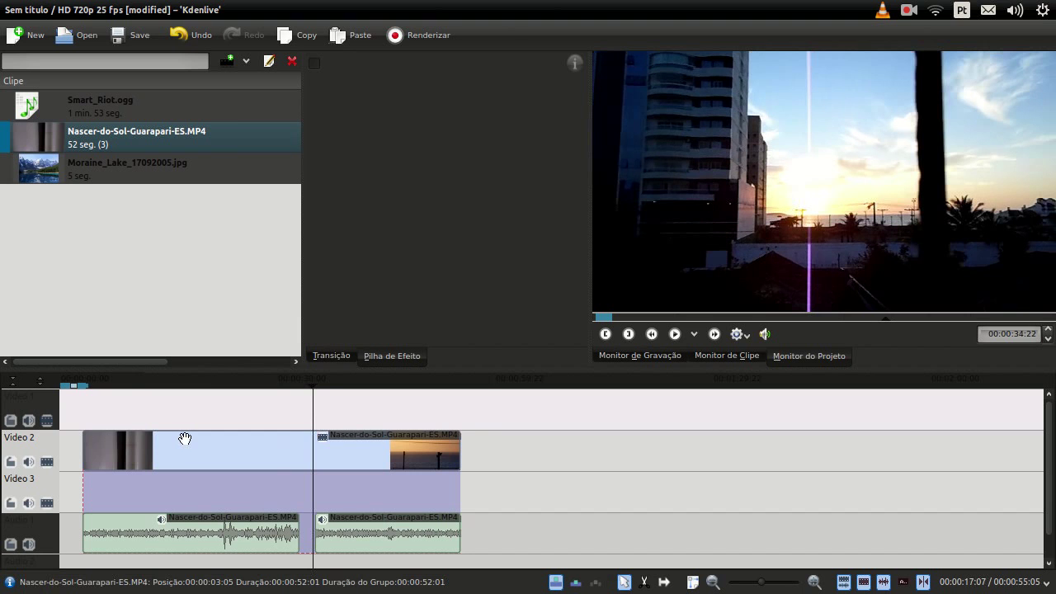
{"action": "left_click", "coordinate": [192, 530]}
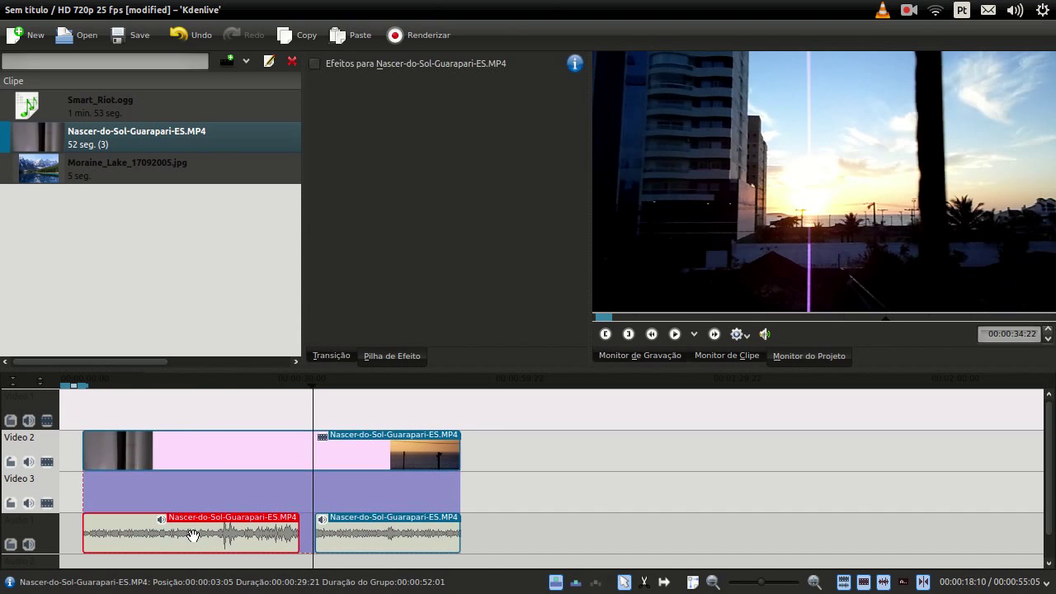
{"action": "left_click", "coordinate": [211, 422]}
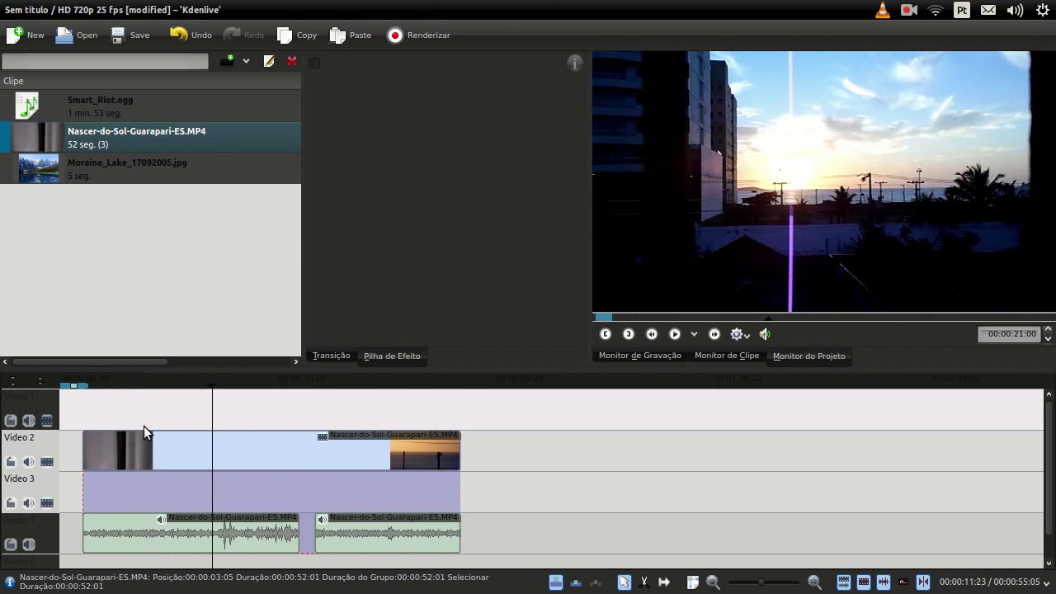
{"action": "left_click", "coordinate": [130, 423]}
{"action": "left_click", "coordinate": [107, 431]}
{"action": "left_click_drag", "start_coordinate": [105, 431], "coordinate": [89, 422]}
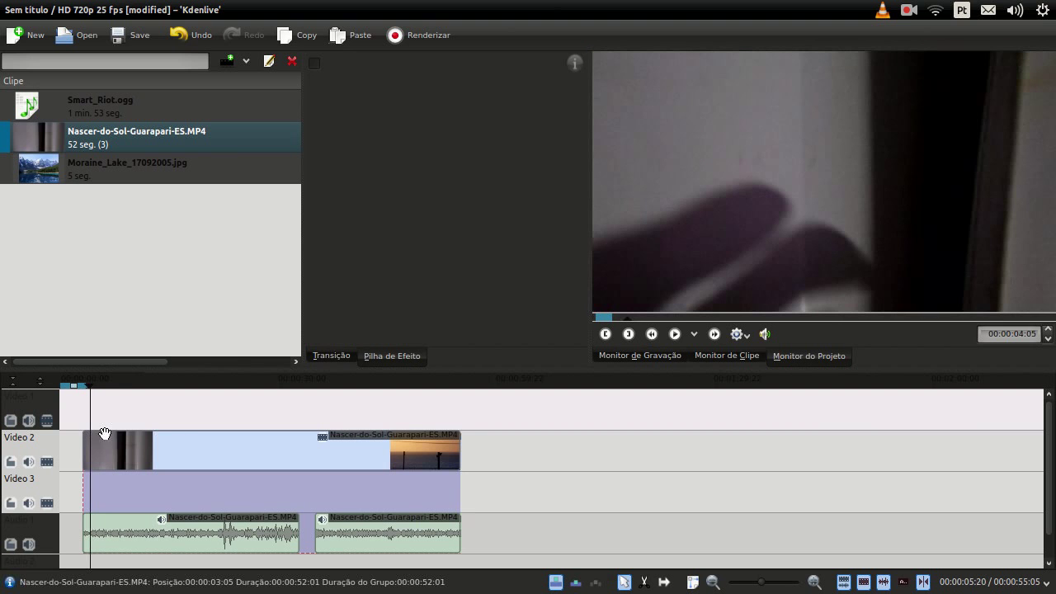
Cut the grouped video and audio clips at 00:00:05:02
{"action": "scroll", "coordinate": [132, 458], "scroll_direction": "up", "scroll_amount": 2}
{"action": "scroll", "coordinate": [207, 459], "scroll_direction": "up", "scroll_amount": 1}
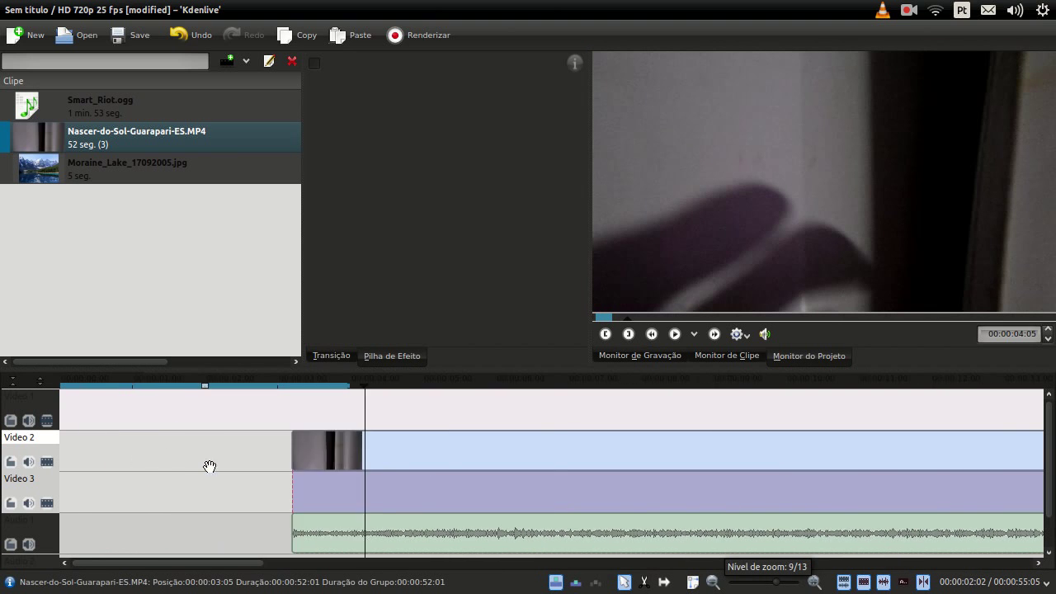
{"action": "scroll", "coordinate": [202, 446], "scroll_direction": "down", "scroll_amount": 2}
{"action": "left_click", "coordinate": [215, 424]}
{"action": "left_click_drag", "start_coordinate": [215, 423], "coordinate": [247, 429]}
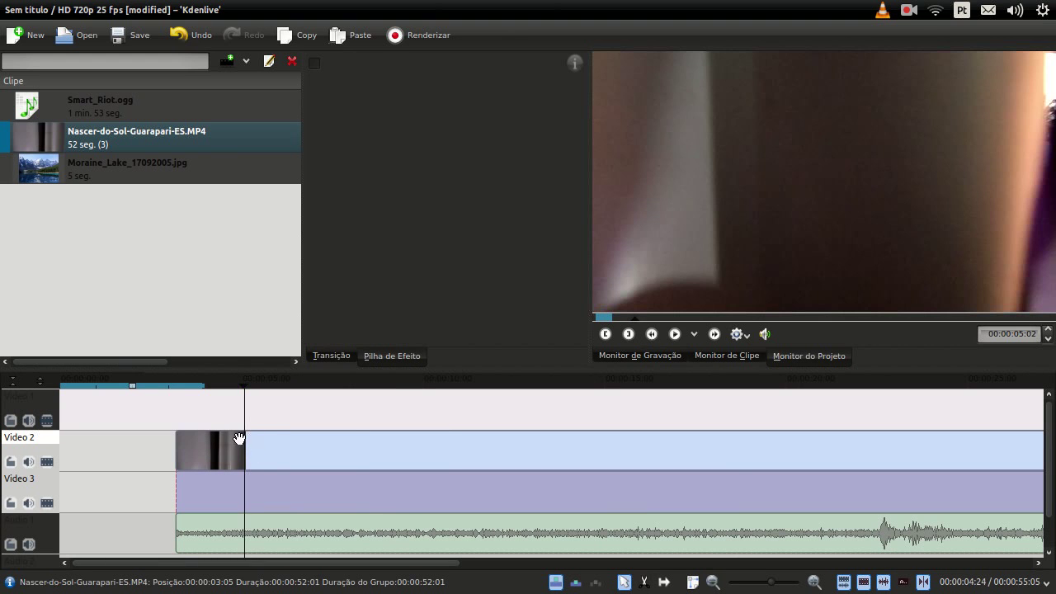
{"action": "left_click", "coordinate": [245, 445]}
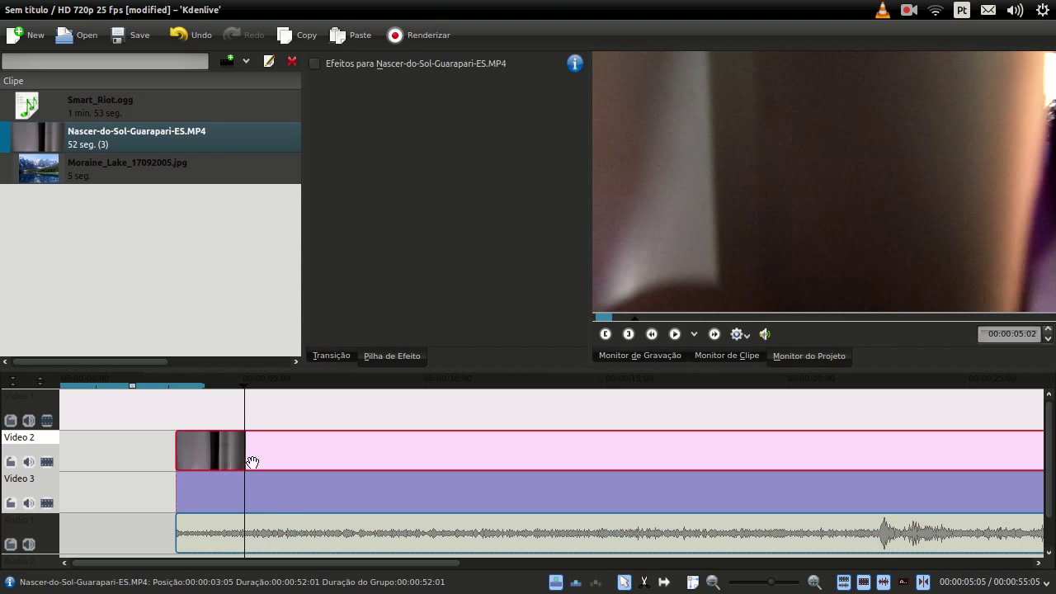
{"action": "key", "text": "shift+r"}
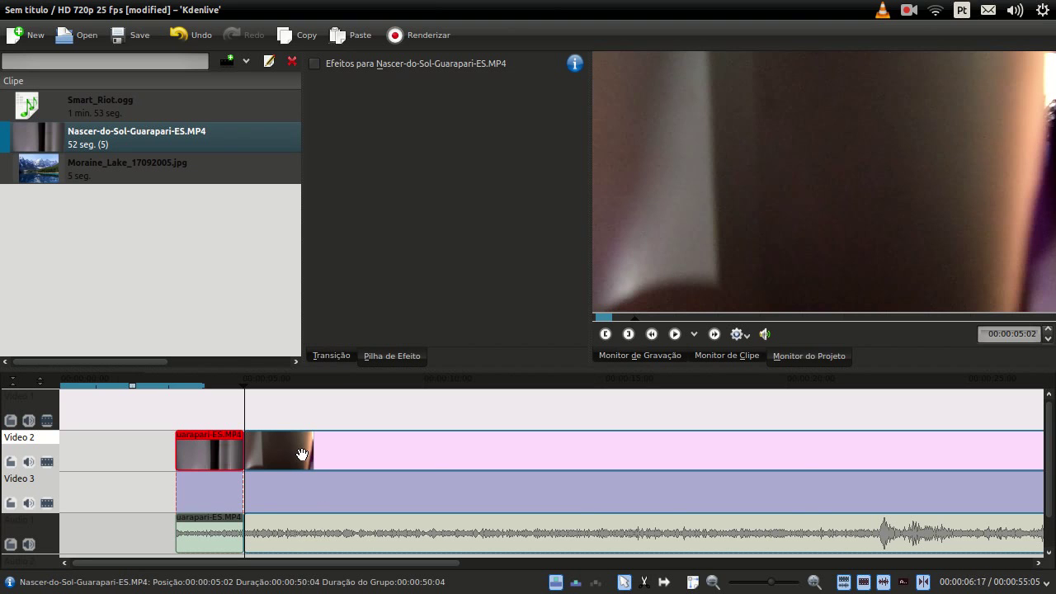
Move the group after the cut to start at 00:00:06:06, leaving a gap behind the short first piece
{"action": "left_click_drag", "start_coordinate": [294, 459], "coordinate": [310, 487]}
{"action": "scroll", "coordinate": [310, 487], "scroll_direction": "down", "scroll_amount": 3}
{"action": "left_click_drag", "start_coordinate": [245, 504], "coordinate": [254, 458]}
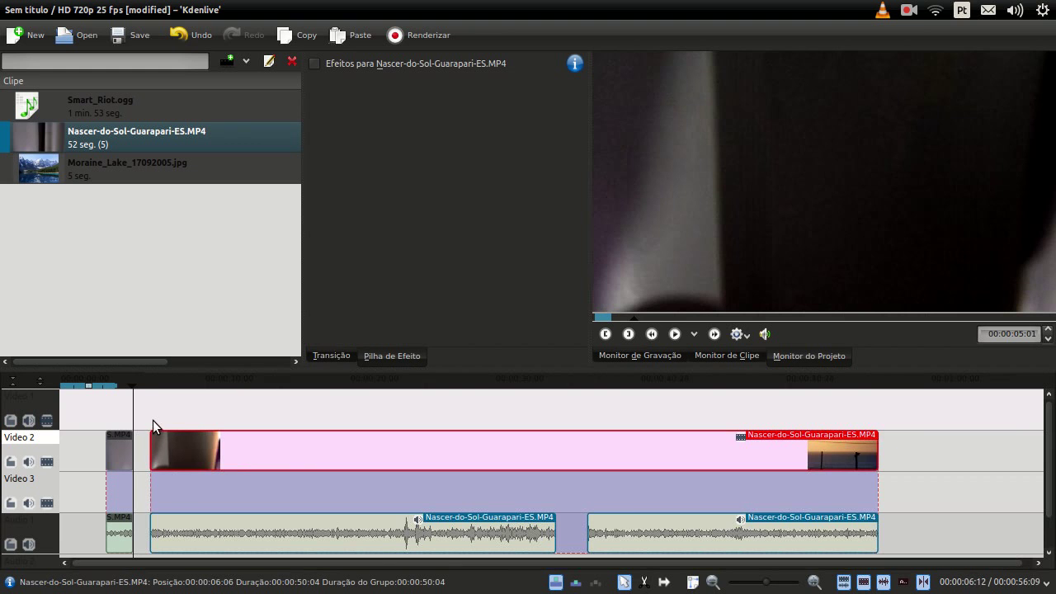
{"action": "left_click", "coordinate": [251, 419]}
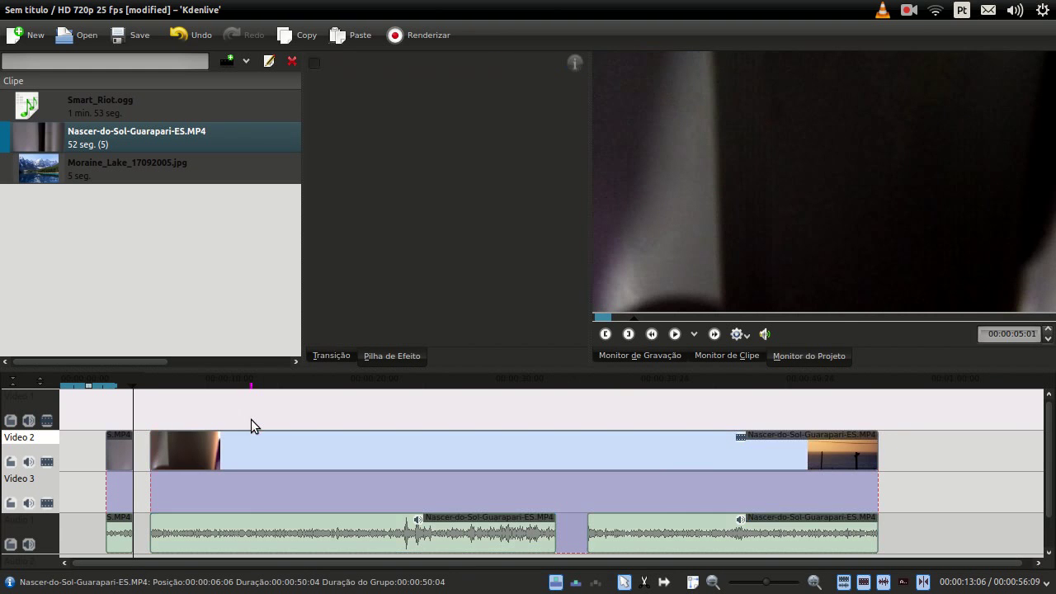
{"action": "left_click", "coordinate": [259, 443]}
Cut the moved video and audio group at 00:00:15:13
{"action": "left_click_drag", "start_coordinate": [172, 420], "coordinate": [283, 418]}
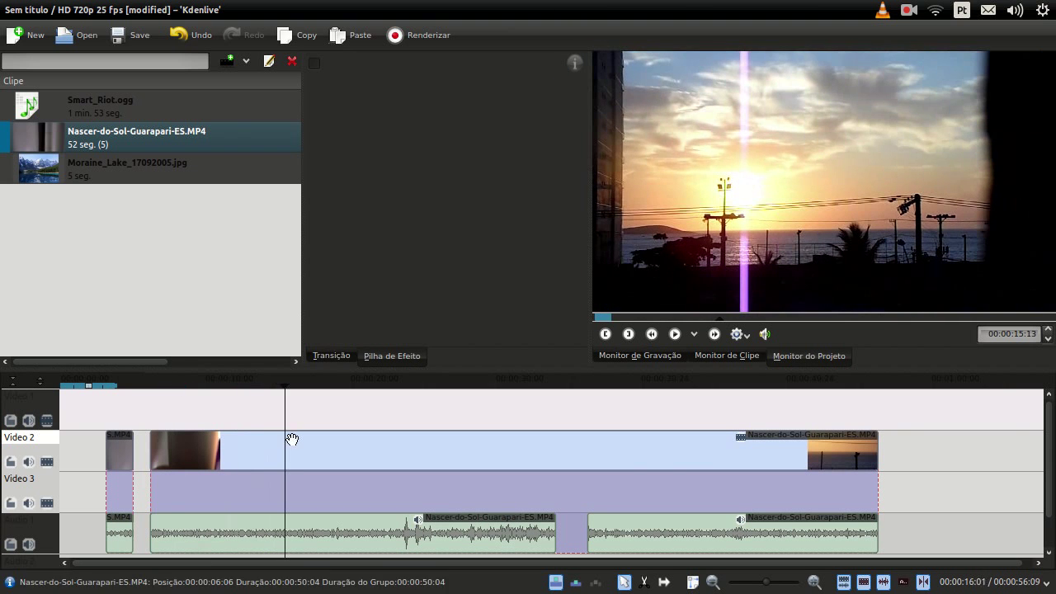
{"action": "left_click", "coordinate": [289, 437]}
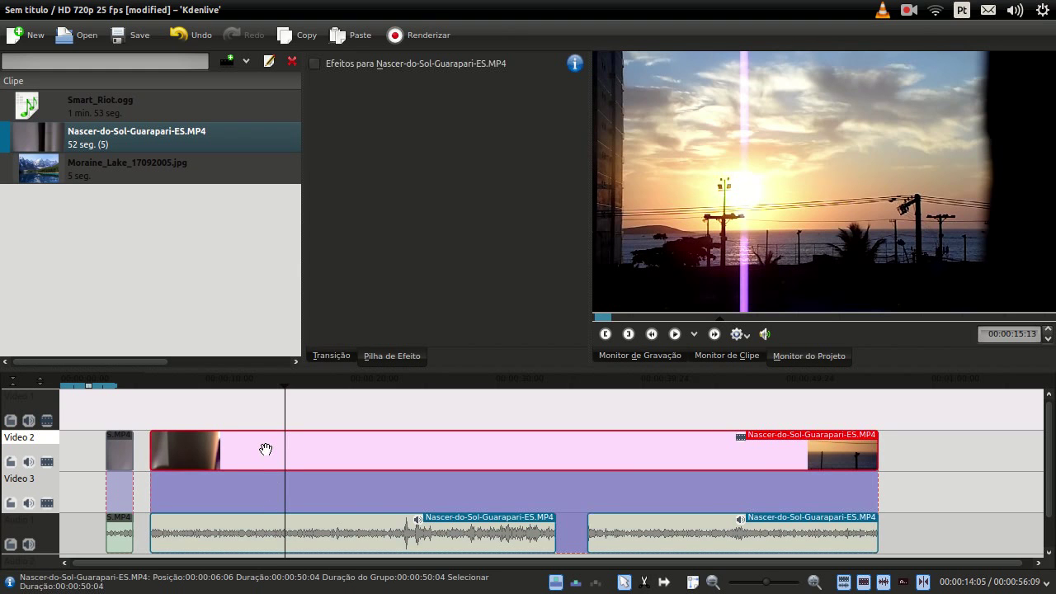
{"action": "key", "text": "shift+r"}
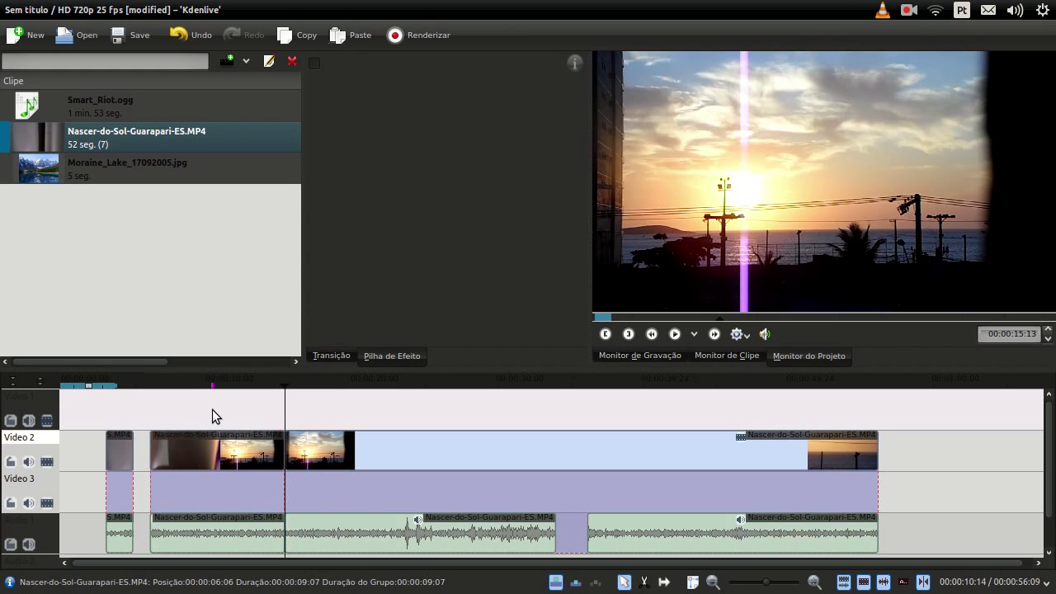
Delete the middle video piece between 00:00:06:06 and 00:00:15:13 together with its audio
{"action": "left_click", "coordinate": [212, 418]}
{"action": "left_click", "coordinate": [201, 457]}
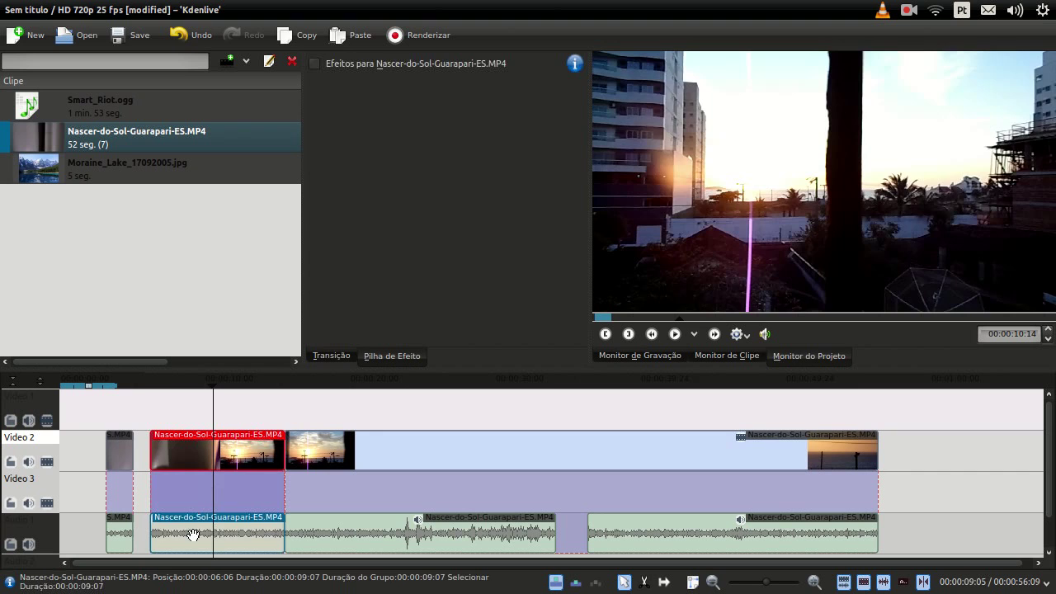
{"action": "key", "text": "Delete"}
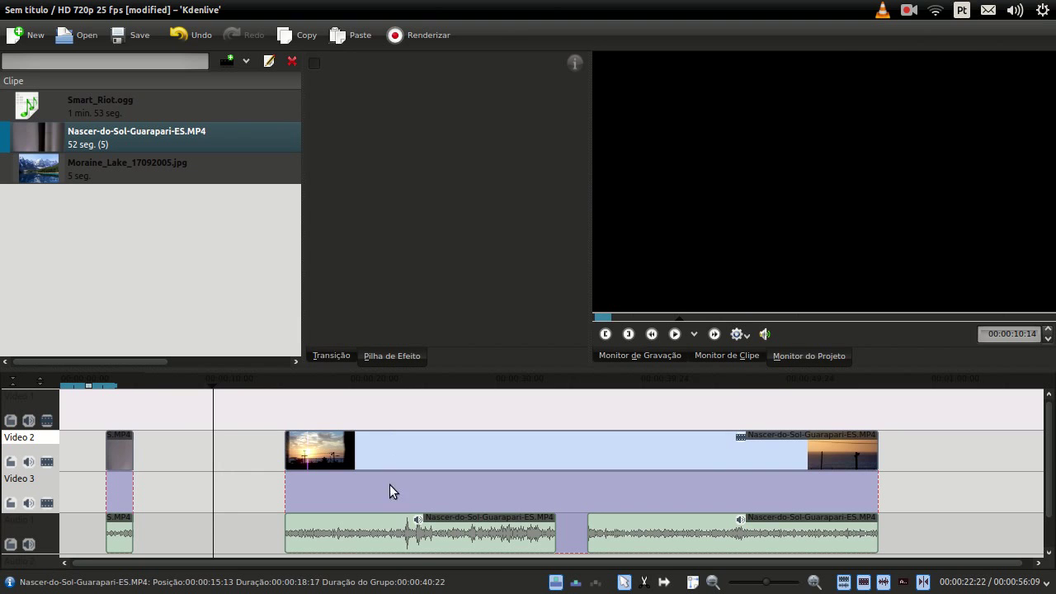
Move the remaining long group to start at 00:00:05:02, directly against the short first piece
{"action": "left_click", "coordinate": [372, 411]}
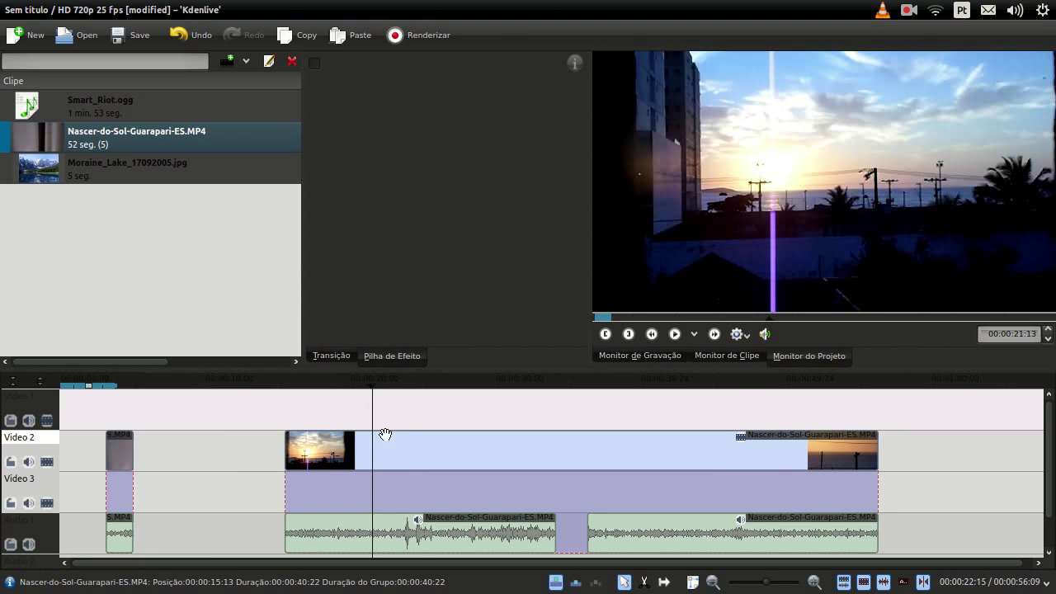
{"action": "right_click", "coordinate": [394, 451]}
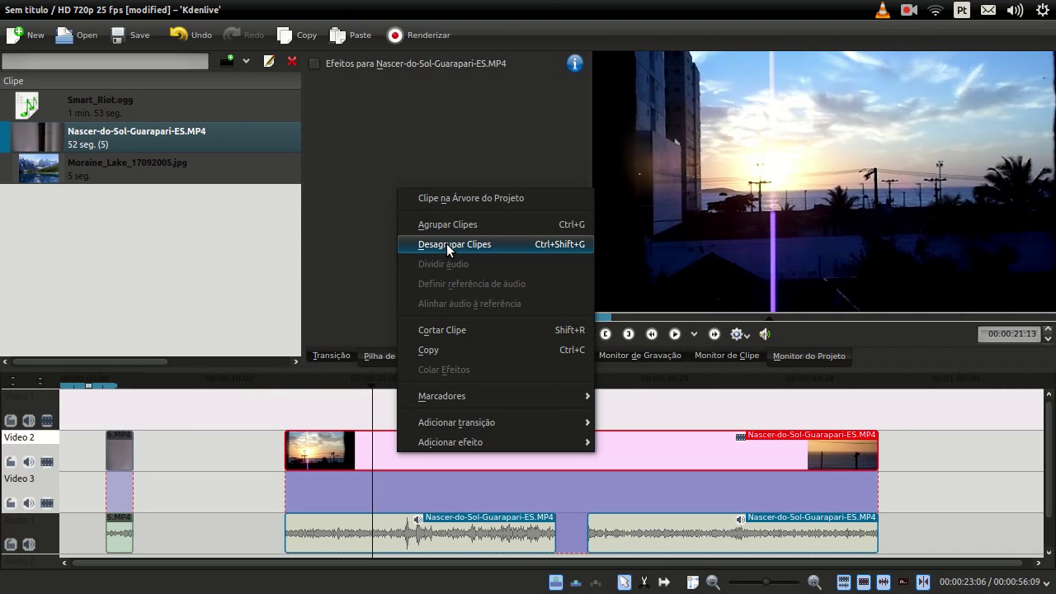
{"action": "left_click", "coordinate": [285, 415]}
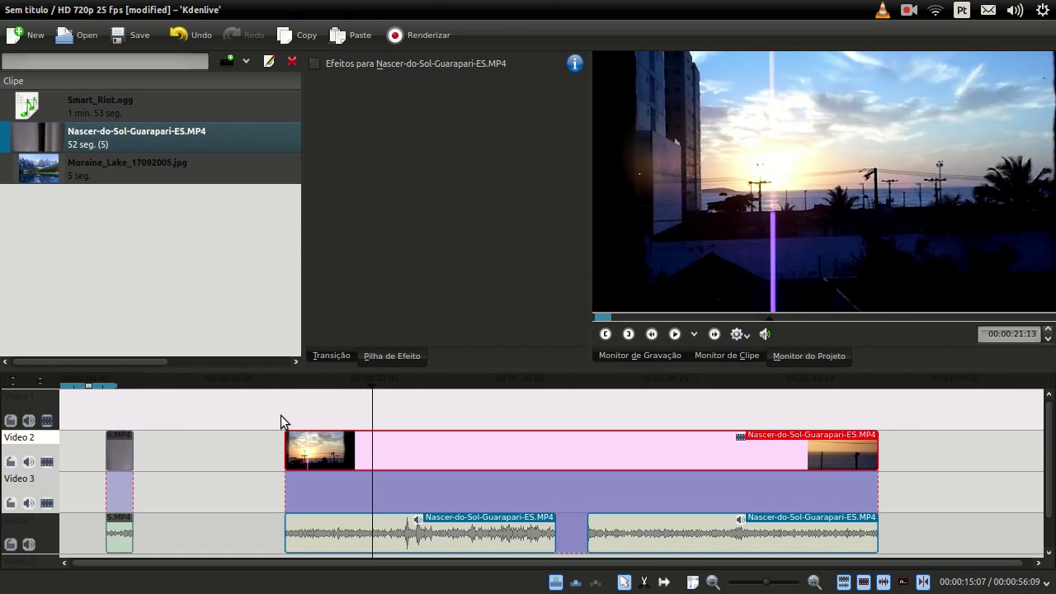
{"action": "left_click_drag", "start_coordinate": [398, 455], "coordinate": [243, 441]}
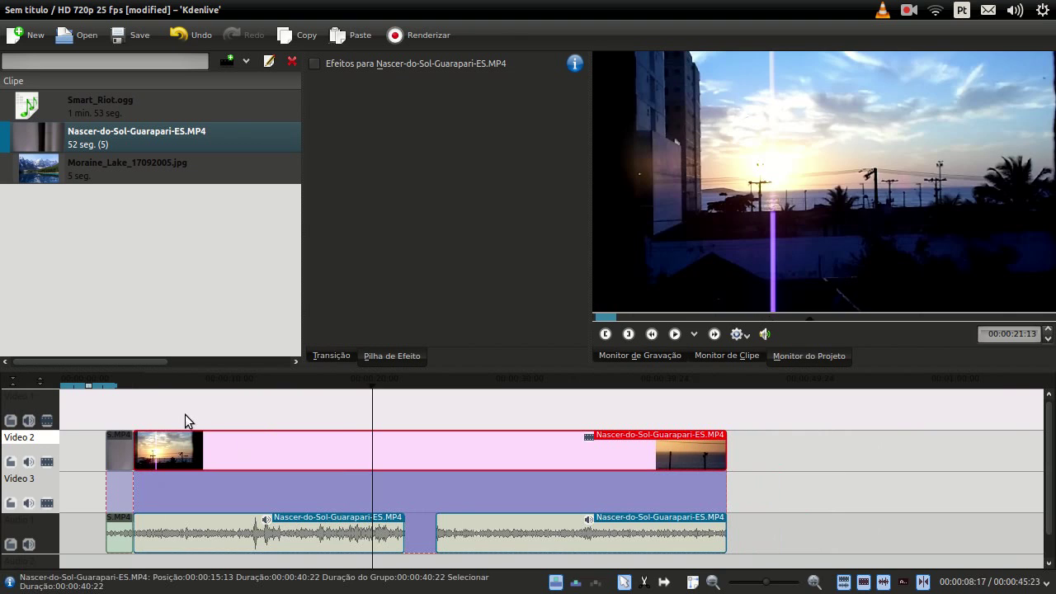
{"action": "key", "text": "alt+Left"}
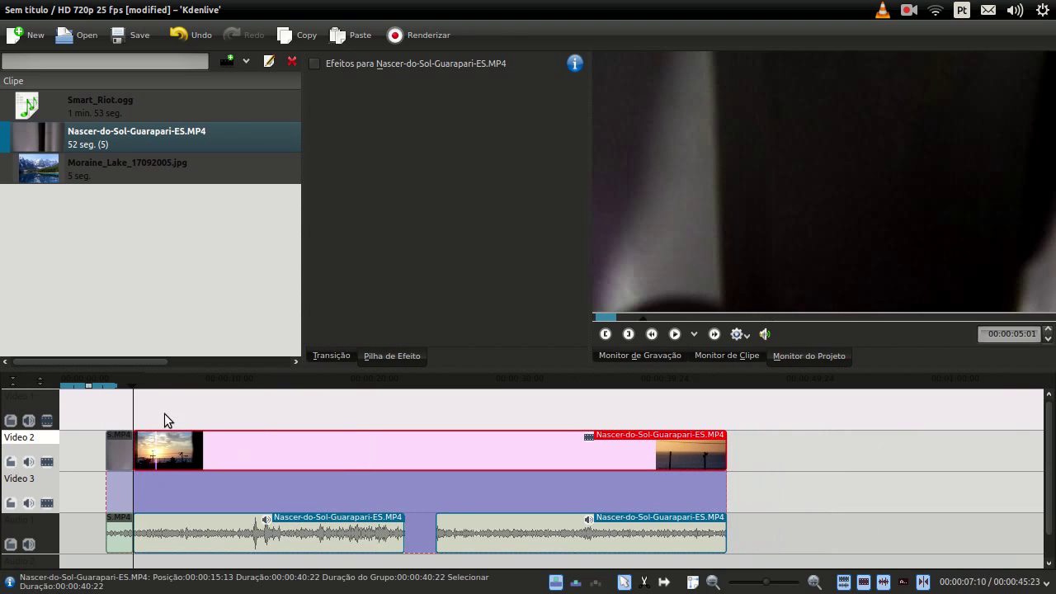
Play the timeline across the join between the two pieces, from about 00:00:03:24 to 00:00:05:21
{"action": "left_click", "coordinate": [121, 418]}
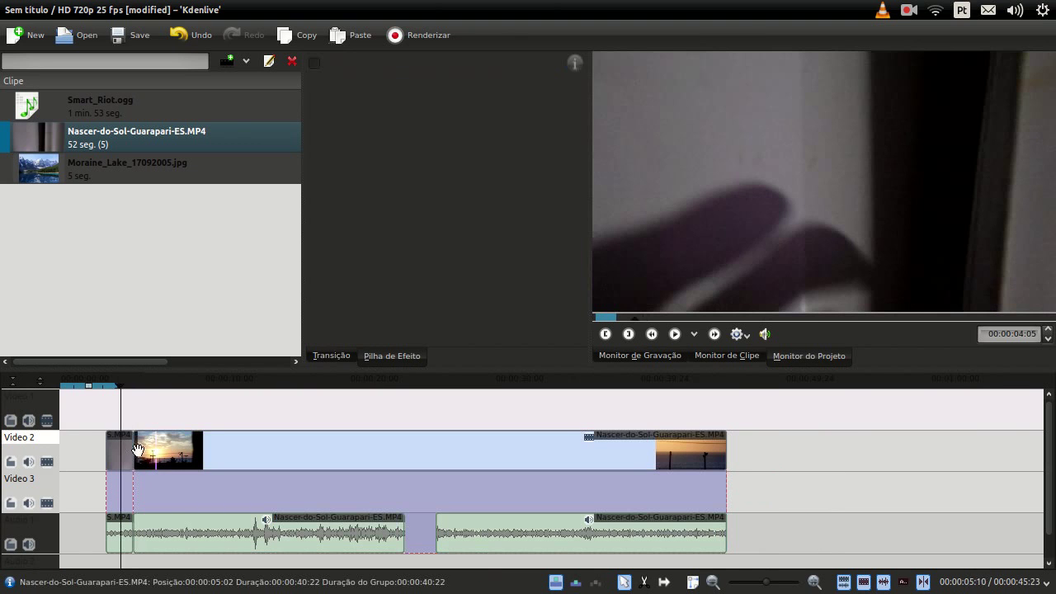
{"action": "right_click", "coordinate": [196, 440]}
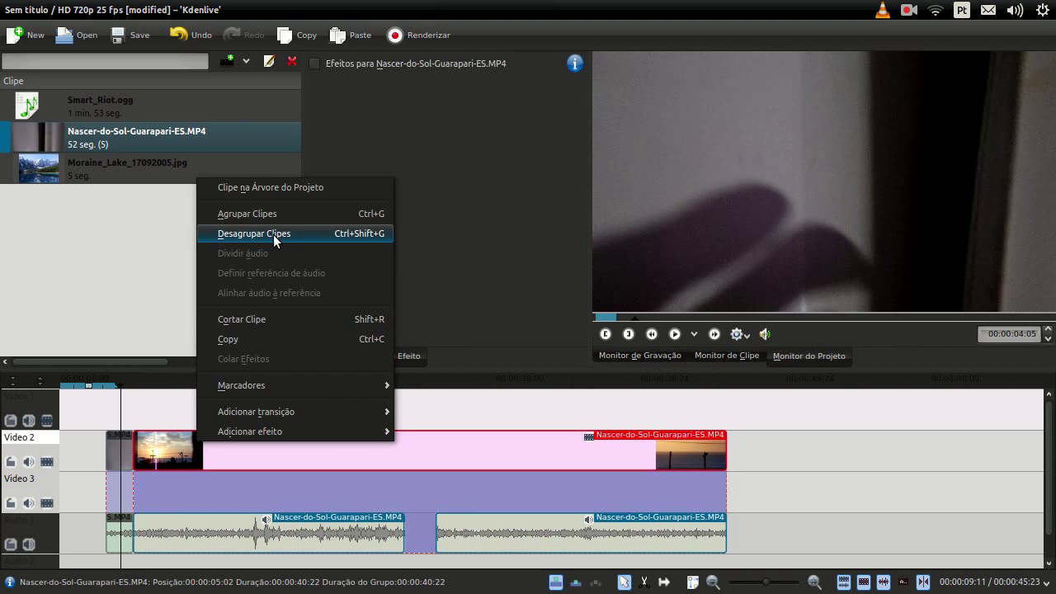
{"action": "left_click", "coordinate": [128, 414]}
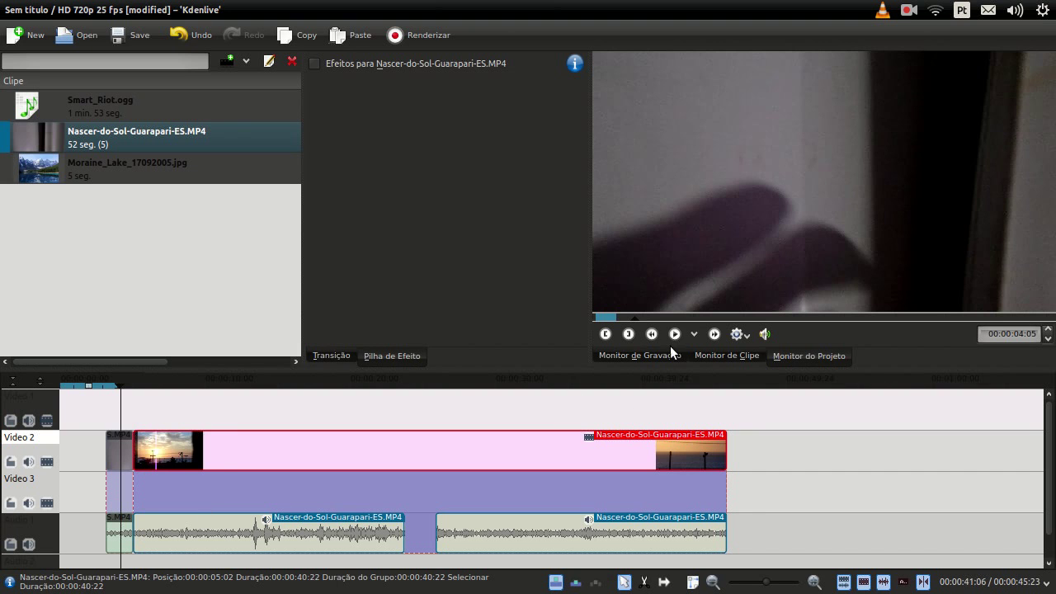
{"action": "left_click_drag", "start_coordinate": [121, 415], "coordinate": [119, 400]}
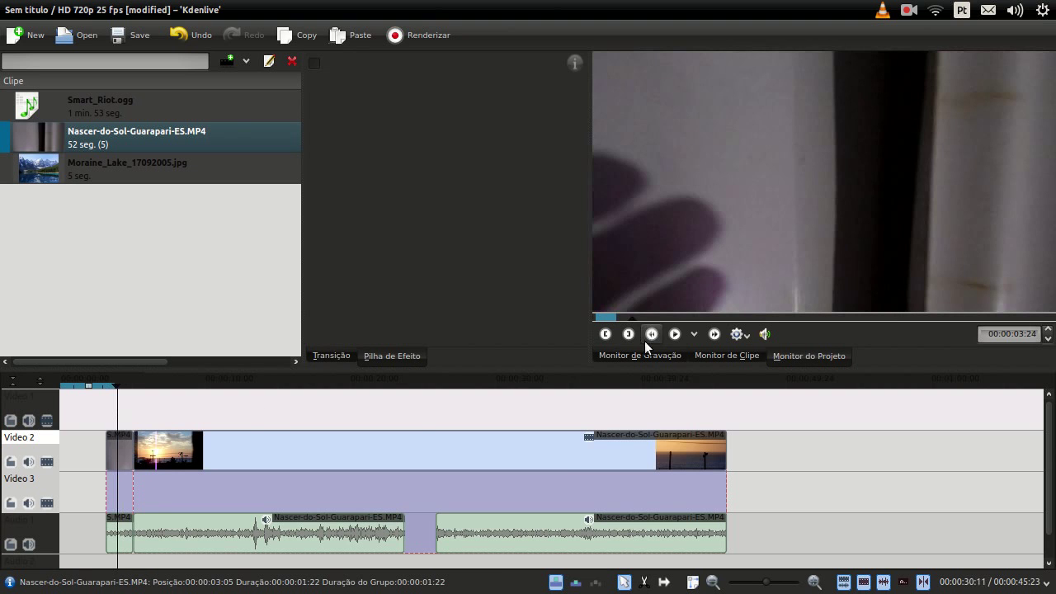
{"action": "left_click", "coordinate": [679, 340]}
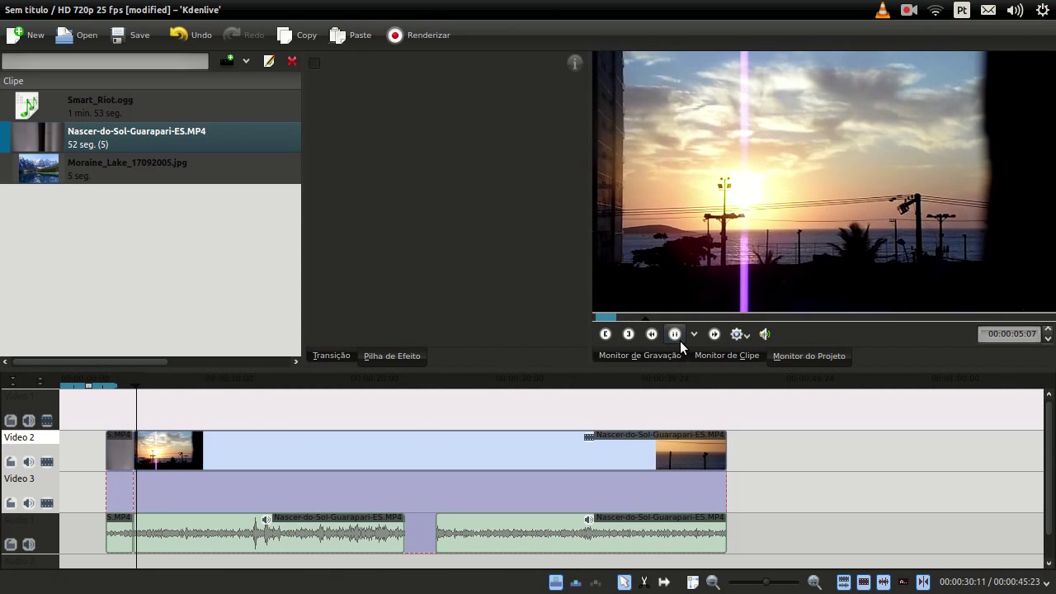
{"action": "left_click", "coordinate": [680, 340]}
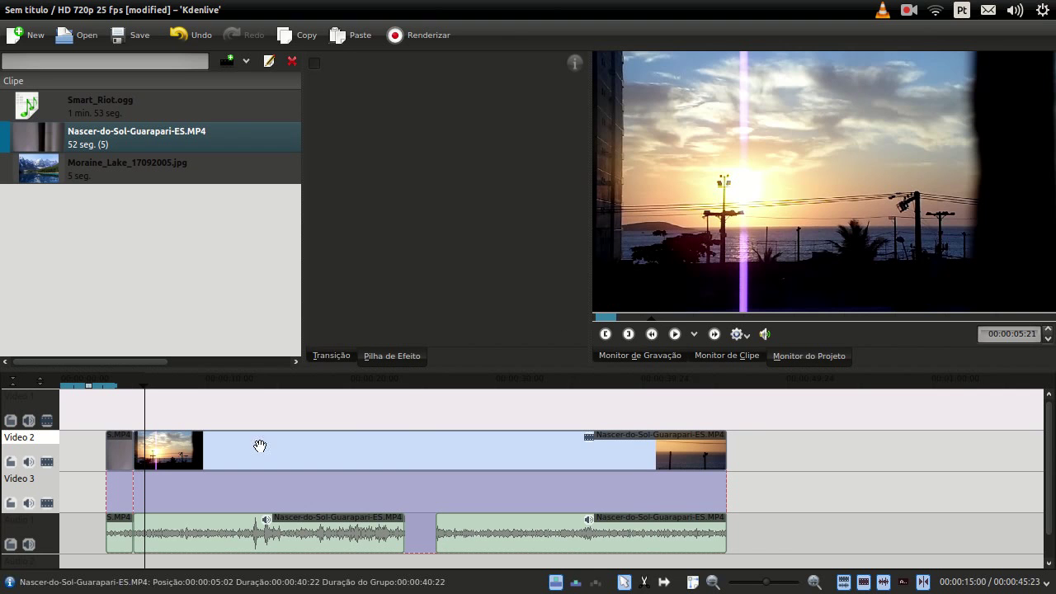
Undo the group move and the deletion of the middle piece, and play the restored piece from about 00:00:06:11
{"action": "left_click", "coordinate": [124, 407]}
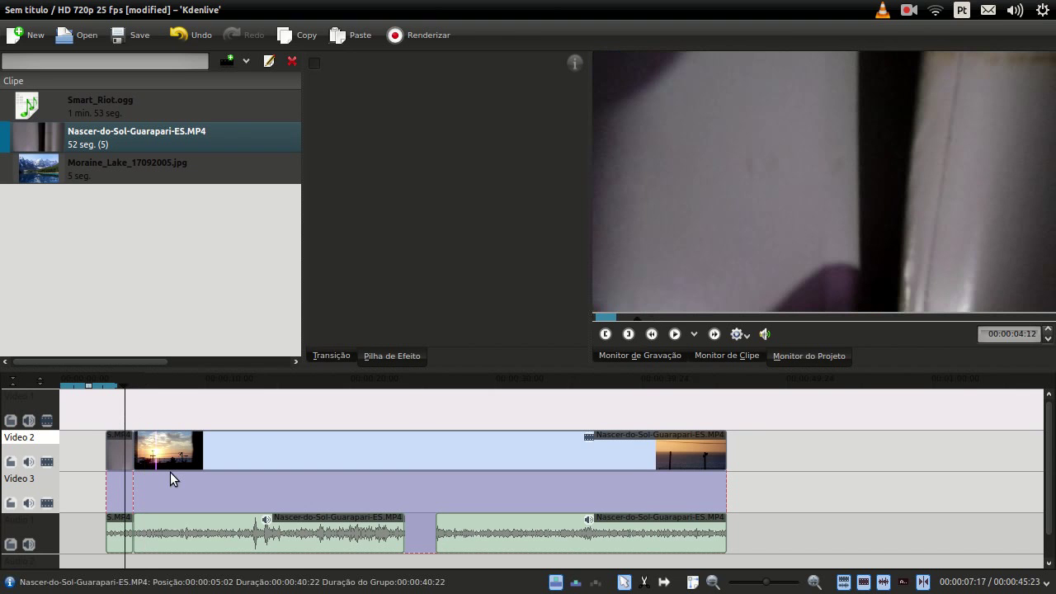
{"action": "key", "text": "ctrl+z"}
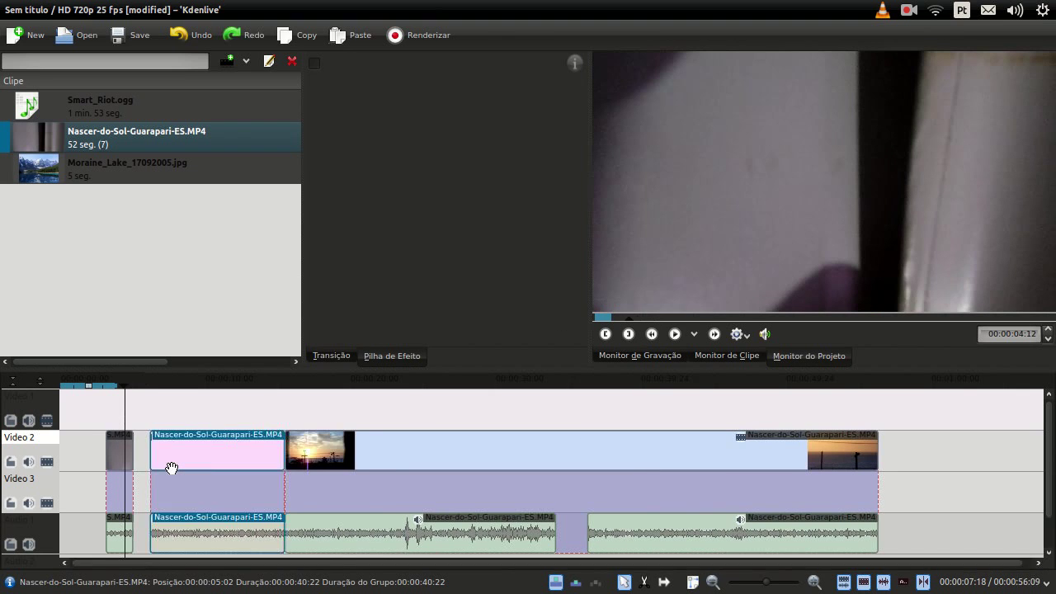
{"action": "left_click", "coordinate": [152, 413]}
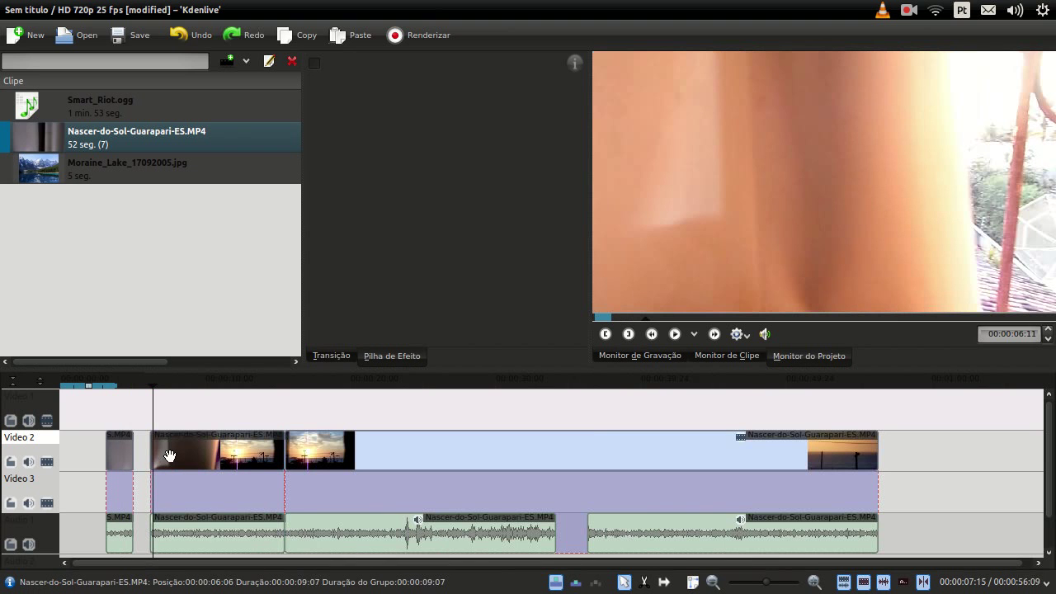
{"action": "left_click", "coordinate": [675, 339]}
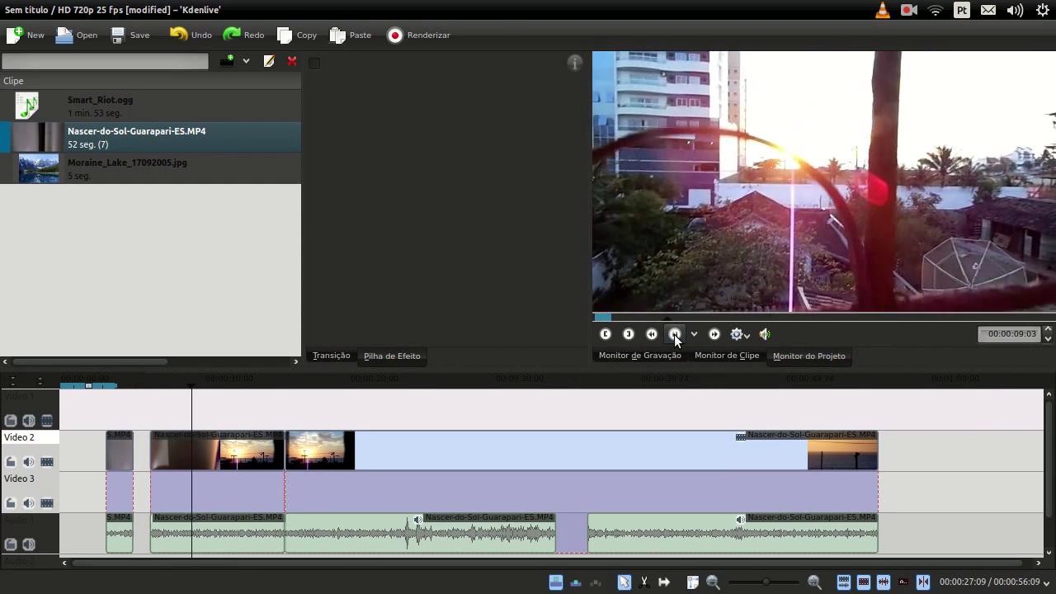
{"action": "left_click", "coordinate": [675, 338]}
Remove the middle piece with its audio again and place the long group directly after the short first piece
{"action": "left_click", "coordinate": [285, 419]}
{"action": "left_click", "coordinate": [295, 425]}
{"action": "left_click", "coordinate": [221, 425]}
{"action": "left_click_drag", "start_coordinate": [221, 437], "coordinate": [137, 453]}
{"action": "key", "text": "Delete"}
Play the join again from 00:00:04:04 to about 00:00:06:15
{"action": "left_click", "coordinate": [121, 408]}
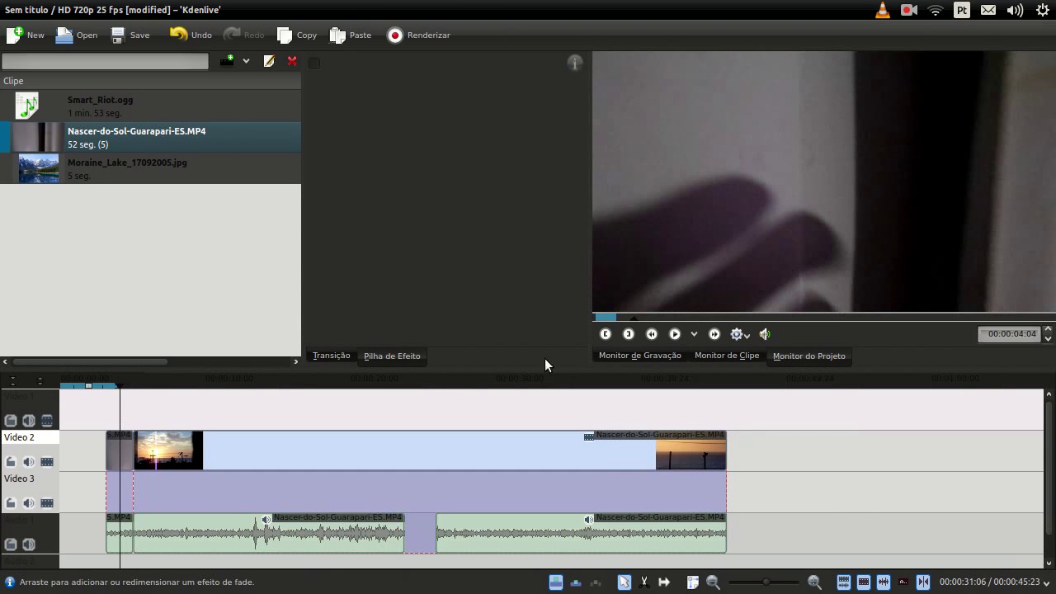
{"action": "left_click", "coordinate": [676, 333]}
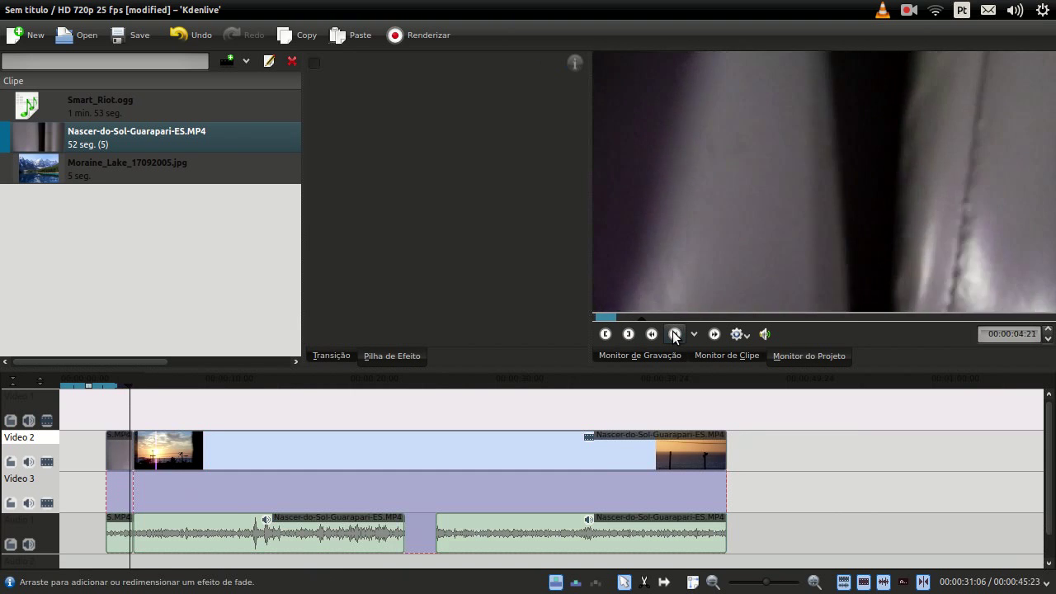
{"action": "left_click", "coordinate": [675, 333]}
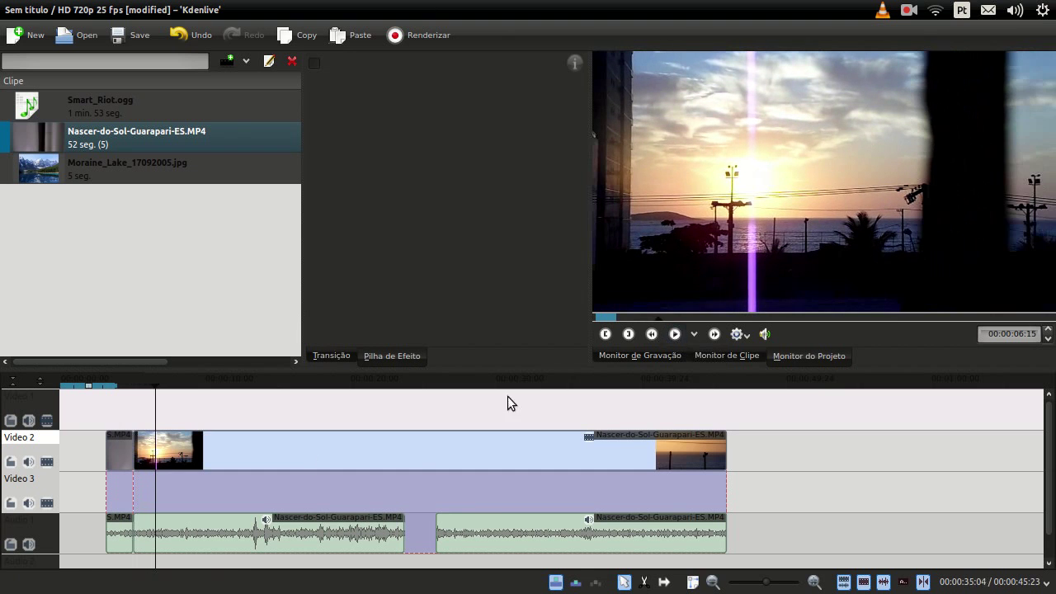
Add a fade from black (Fade a partir do Preto) lasting 00:00:01:13 to the start of the long video clip
{"action": "left_click", "coordinate": [145, 413]}
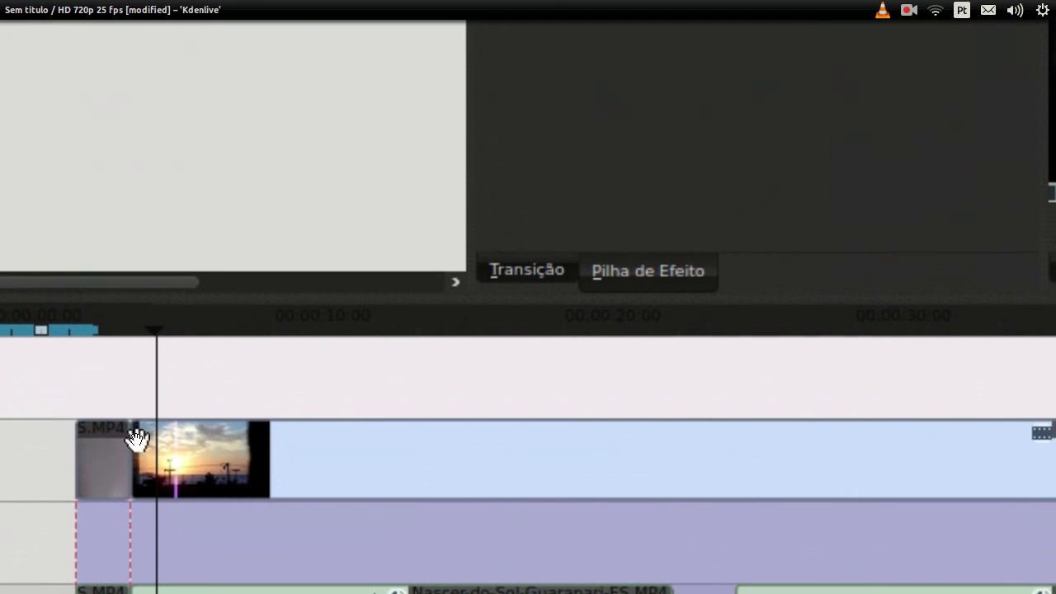
{"action": "left_click", "coordinate": [135, 434]}
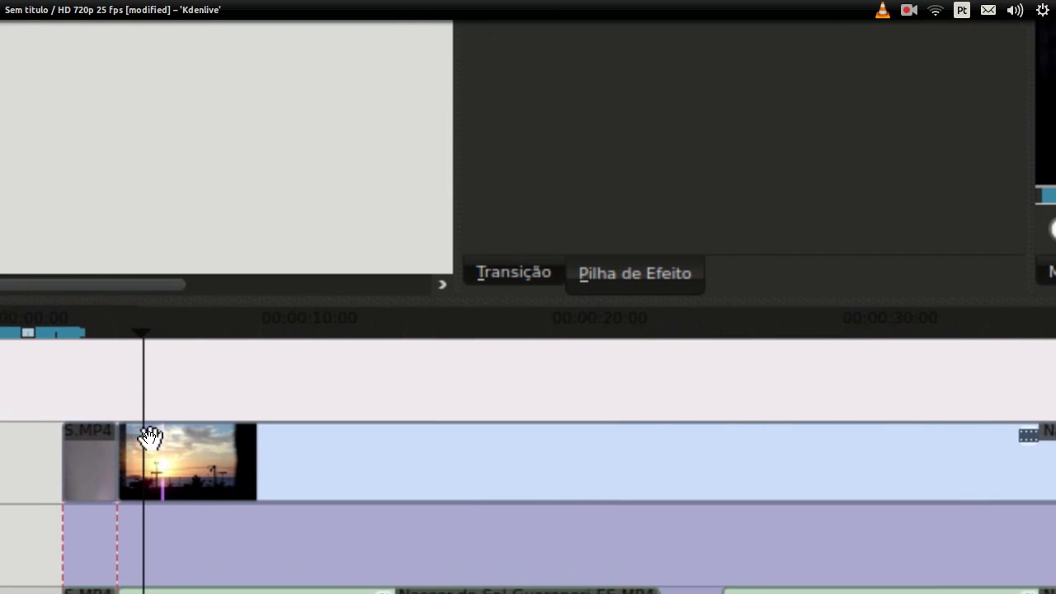
{"action": "left_click", "coordinate": [126, 431]}
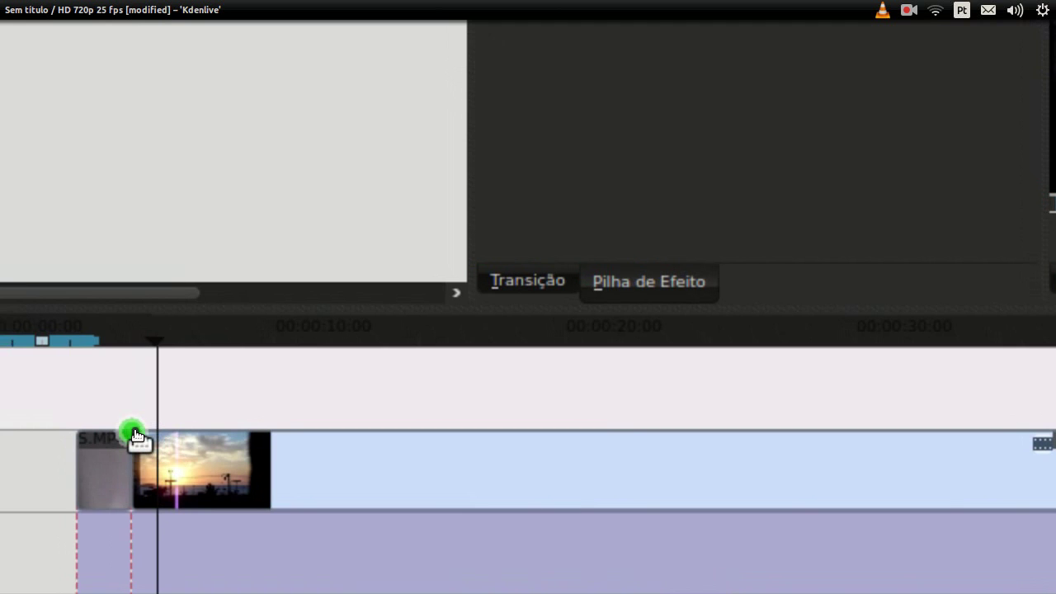
{"action": "left_click", "coordinate": [135, 434]}
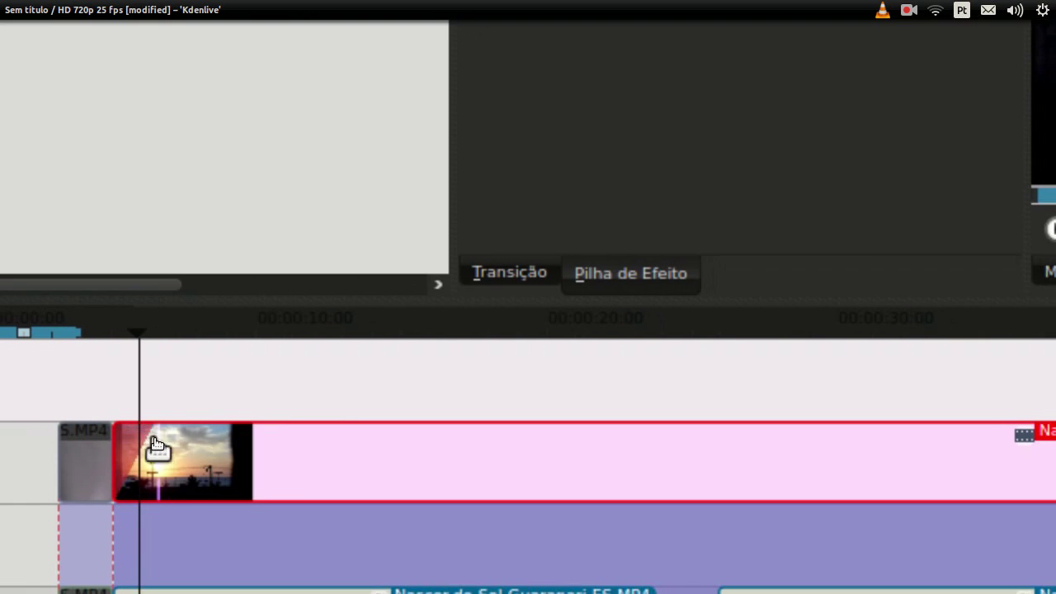
{"action": "left_click_drag", "start_coordinate": [200, 452], "coordinate": [157, 433]}
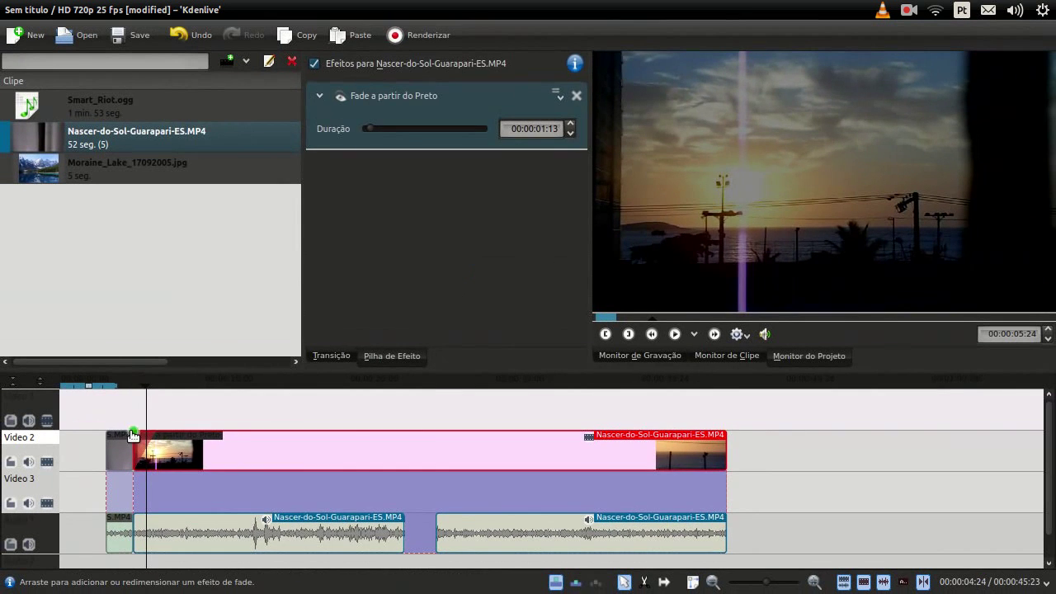
{"action": "left_click", "coordinate": [124, 414]}
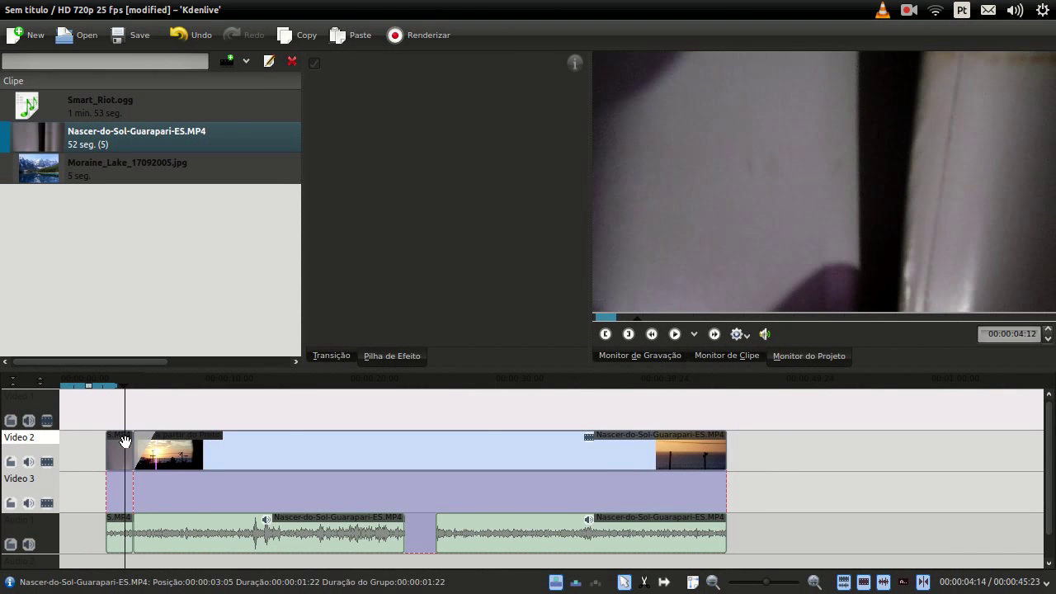
Play the join with its fade from about 00:00:04:10 to 00:00:05:24
{"action": "left_click", "coordinate": [124, 441]}
{"action": "left_click", "coordinate": [171, 448]}
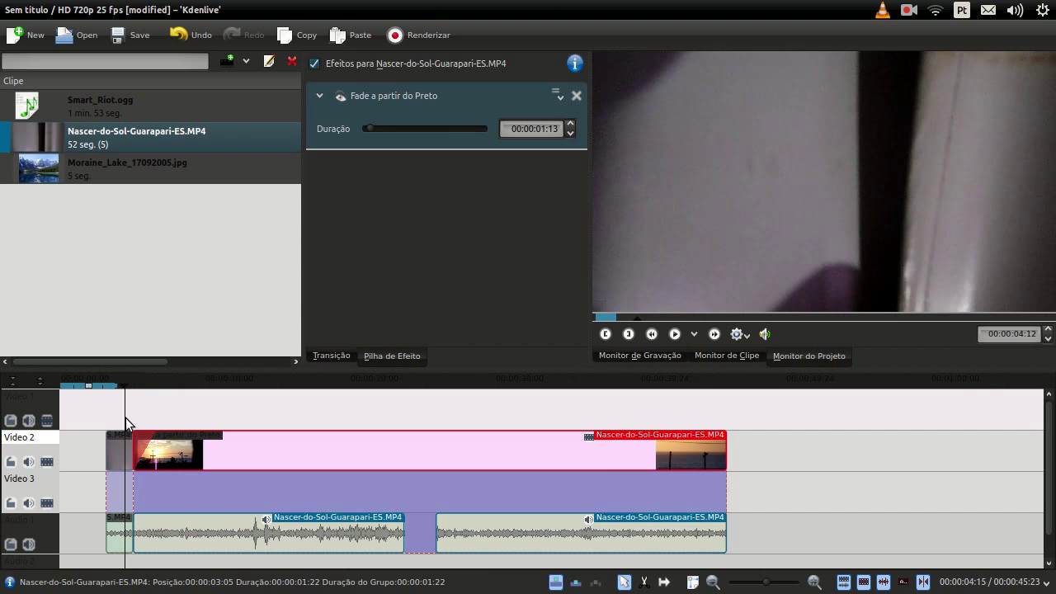
{"action": "left_click", "coordinate": [121, 417]}
{"action": "left_click", "coordinate": [675, 334]}
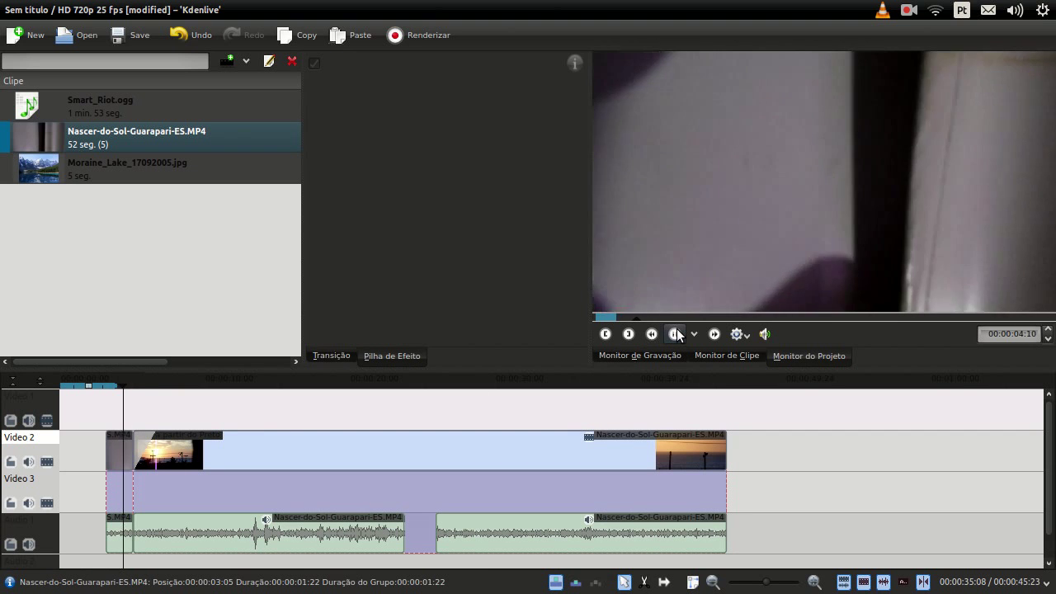
{"action": "left_click", "coordinate": [675, 334]}
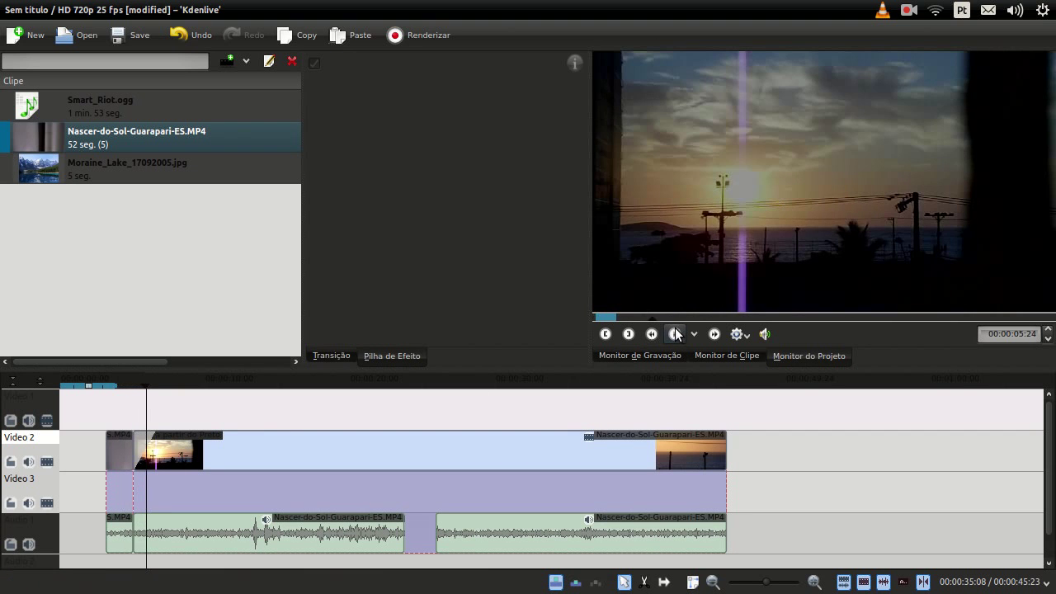
Remove the fade from black from the long video clip and replay the join without it until 00:00:06:00
{"action": "left_click_drag", "start_coordinate": [162, 436], "coordinate": [128, 417]}
{"action": "left_click", "coordinate": [128, 417]}
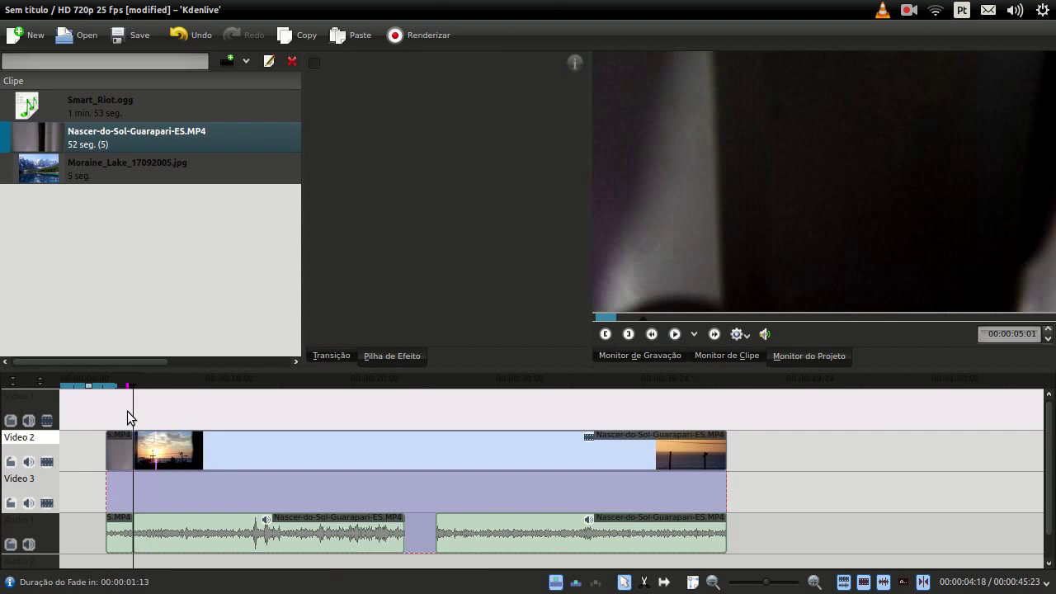
{"action": "left_click", "coordinate": [676, 335]}
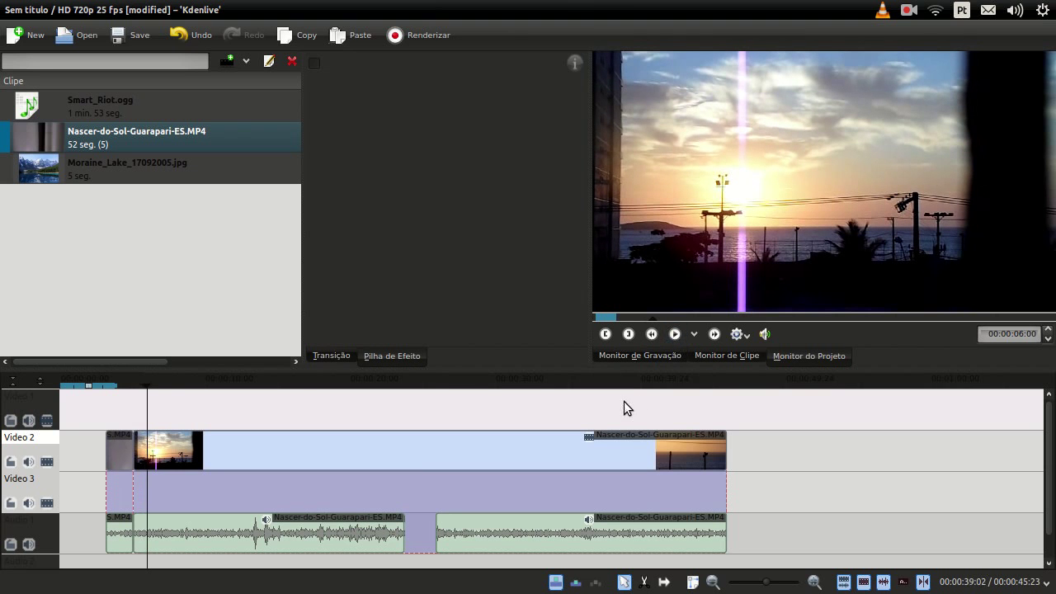
Add a fade from black lasting 00:00:02:09 to the start of the long clip and place the playhead just before the join
{"action": "left_click", "coordinate": [138, 438]}
{"action": "left_click_drag", "start_coordinate": [156, 449], "coordinate": [170, 445]}
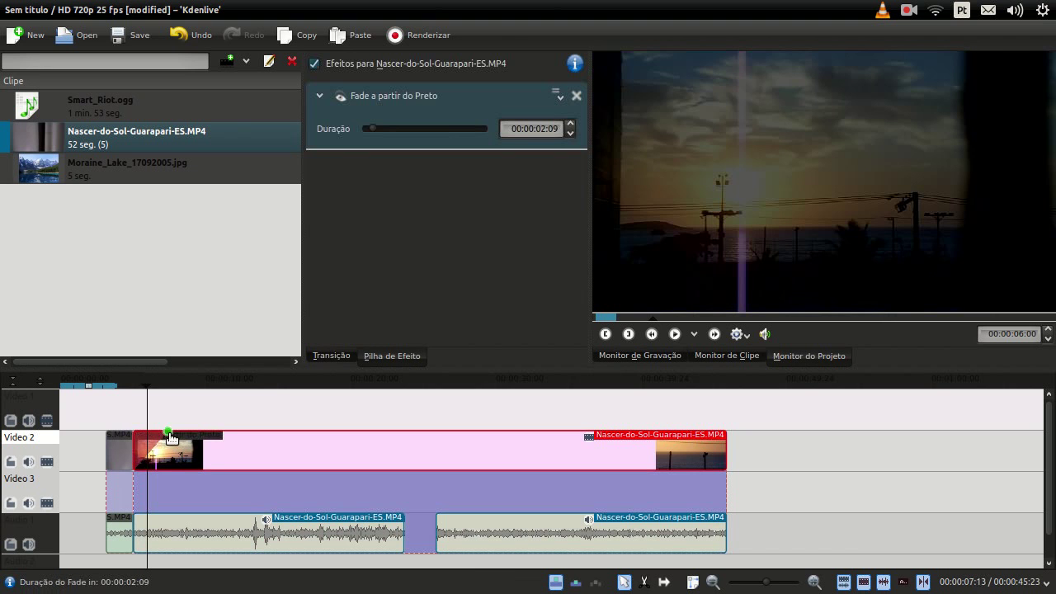
{"action": "left_click", "coordinate": [126, 425]}
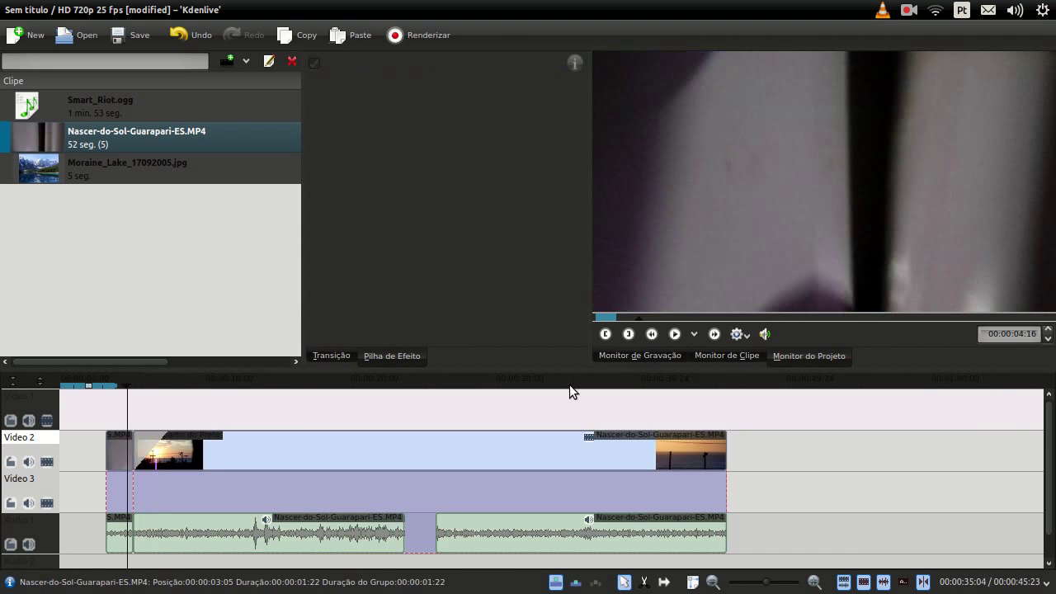
Scrub across the faded join, return to 00:00:04:09 and play it until 00:00:06:08
{"action": "mouse_move", "coordinate": [133, 429]}
{"action": "left_mouse_down"}
{"action": "mouse_move", "coordinate": [135, 417]}
{"action": "mouse_move", "coordinate": [159, 424]}
{"action": "mouse_move", "coordinate": [146, 420]}
{"action": "left_mouse_up"}
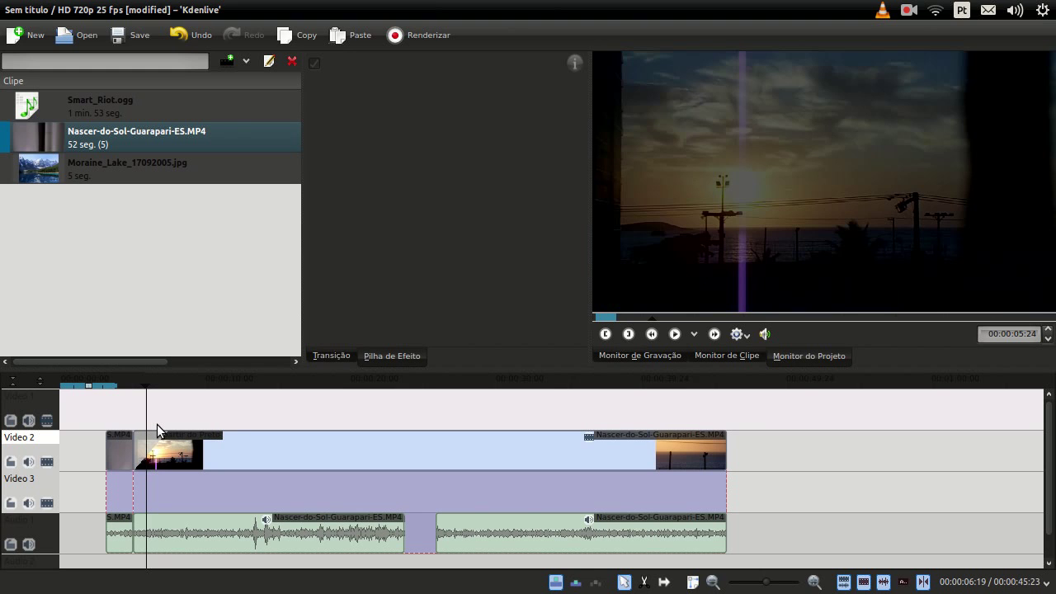
{"action": "mouse_move", "coordinate": [133, 406]}
{"action": "left_mouse_down"}
{"action": "mouse_move", "coordinate": [161, 414]}
{"action": "mouse_move", "coordinate": [114, 404]}
{"action": "mouse_move", "coordinate": [124, 398]}
{"action": "left_mouse_up"}
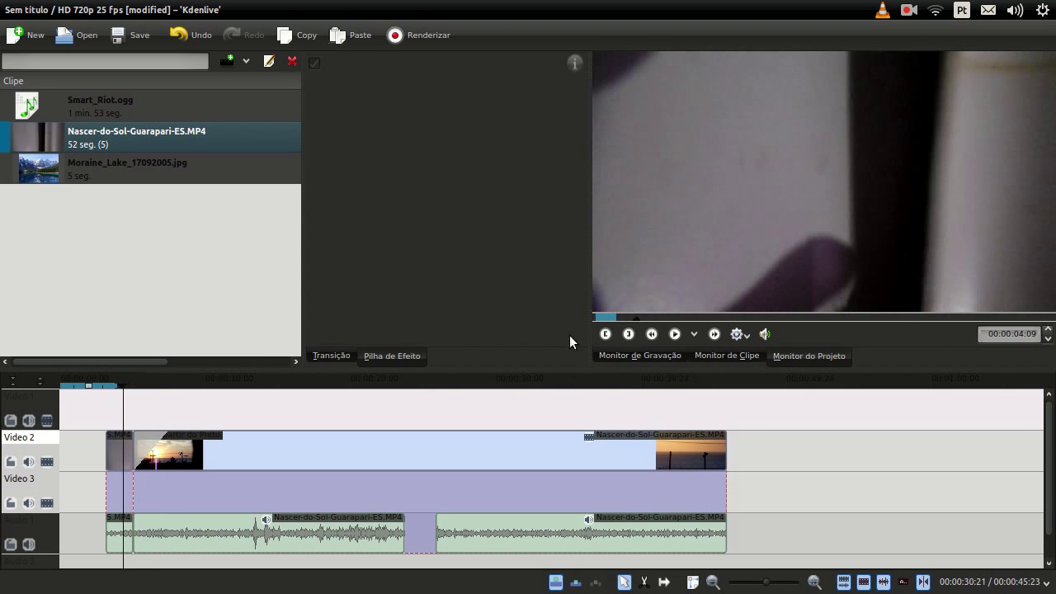
{"action": "left_click", "coordinate": [674, 333]}
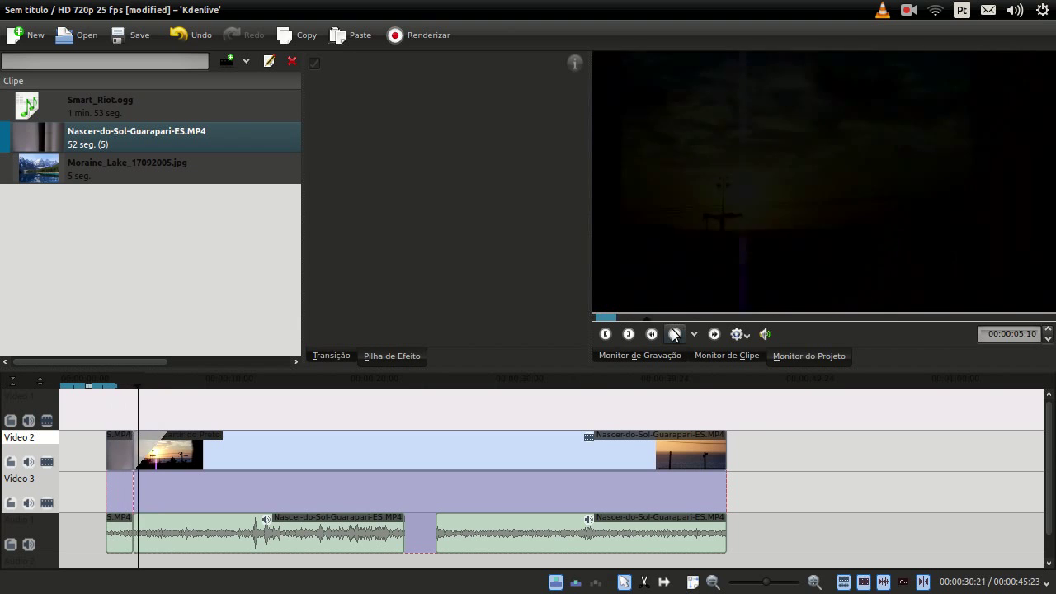
{"action": "left_click", "coordinate": [673, 333]}
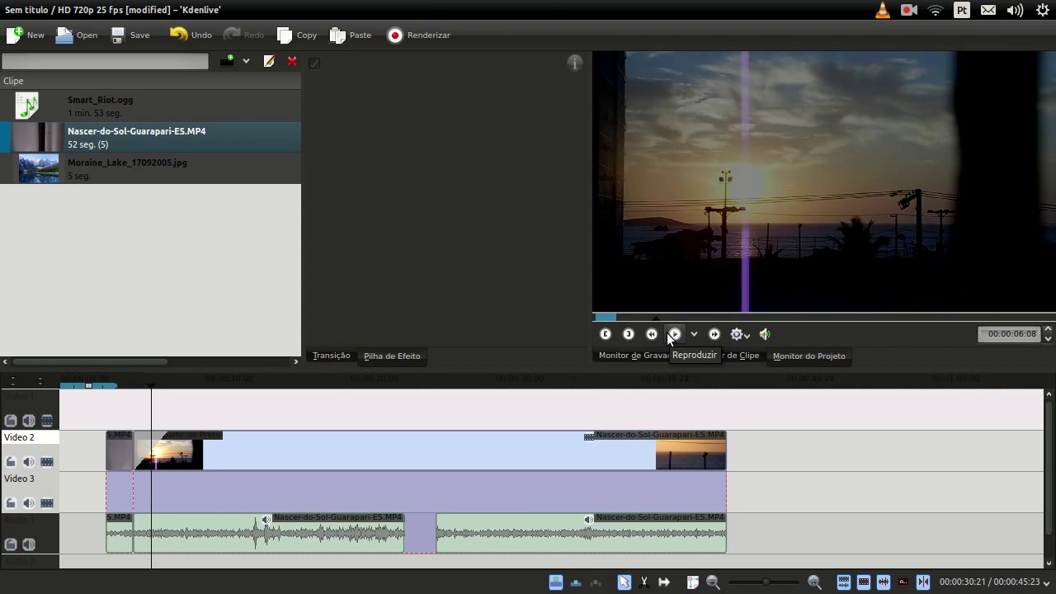
Remove the 00:00:02:09 fade from the long clip and play the join from 00:00:04:15 to 00:00:05:23
{"action": "left_click_drag", "start_coordinate": [135, 433], "coordinate": [167, 432]}
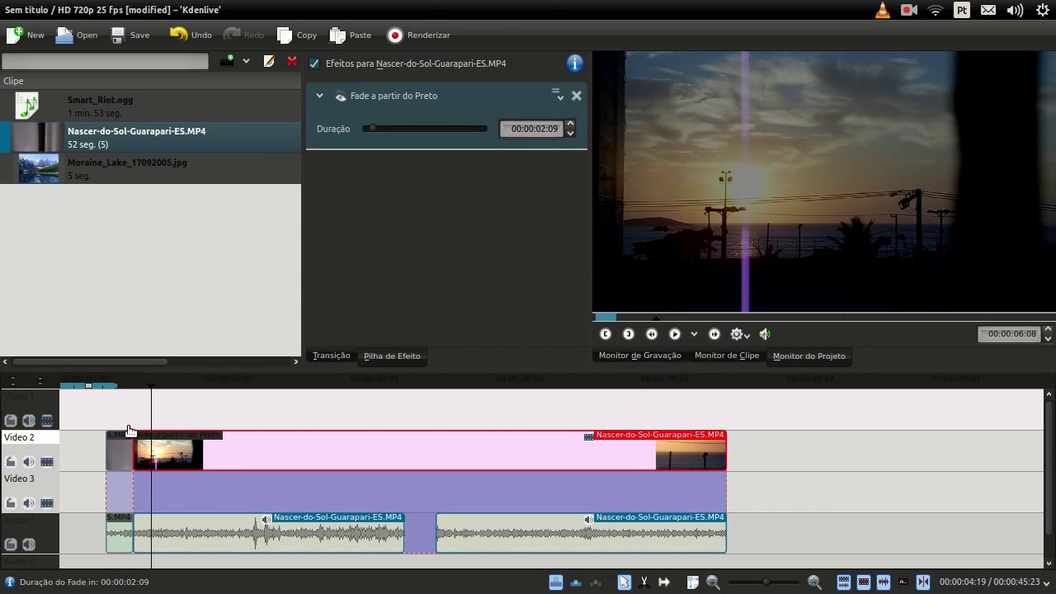
{"action": "left_click", "coordinate": [126, 410]}
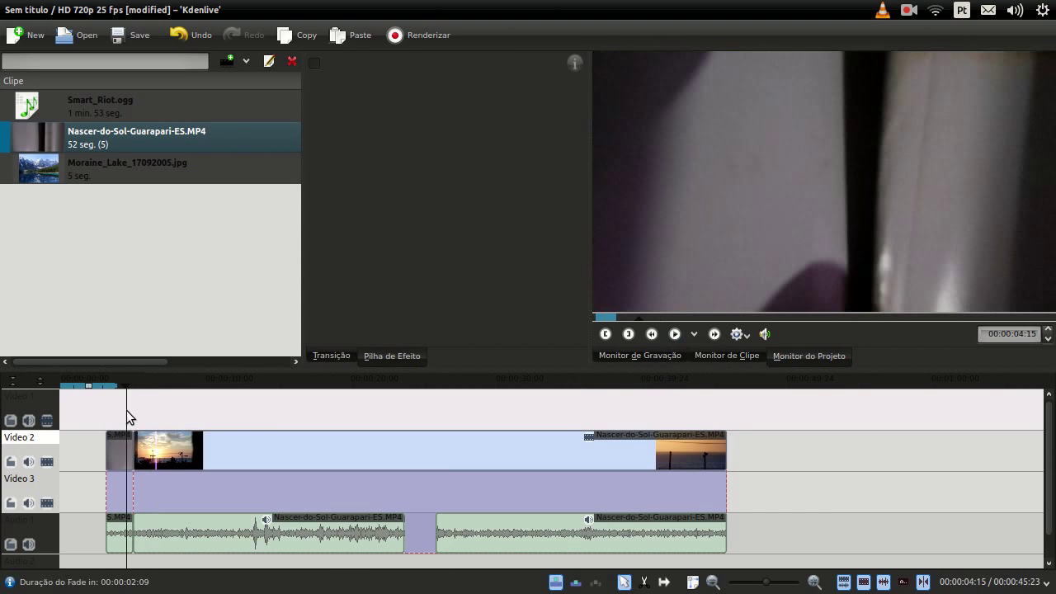
{"action": "left_click", "coordinate": [674, 334]}
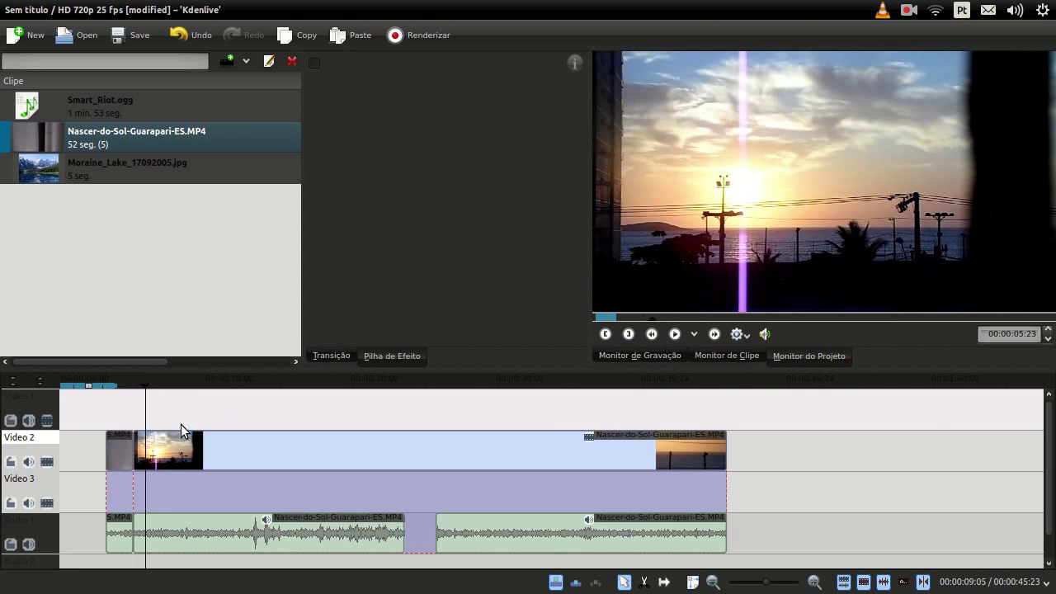
Add a fade from black (Fade a partir do Preto) lasting 00:00:40:21 across the long video clip and play from before the join
{"action": "left_click", "coordinate": [142, 435]}
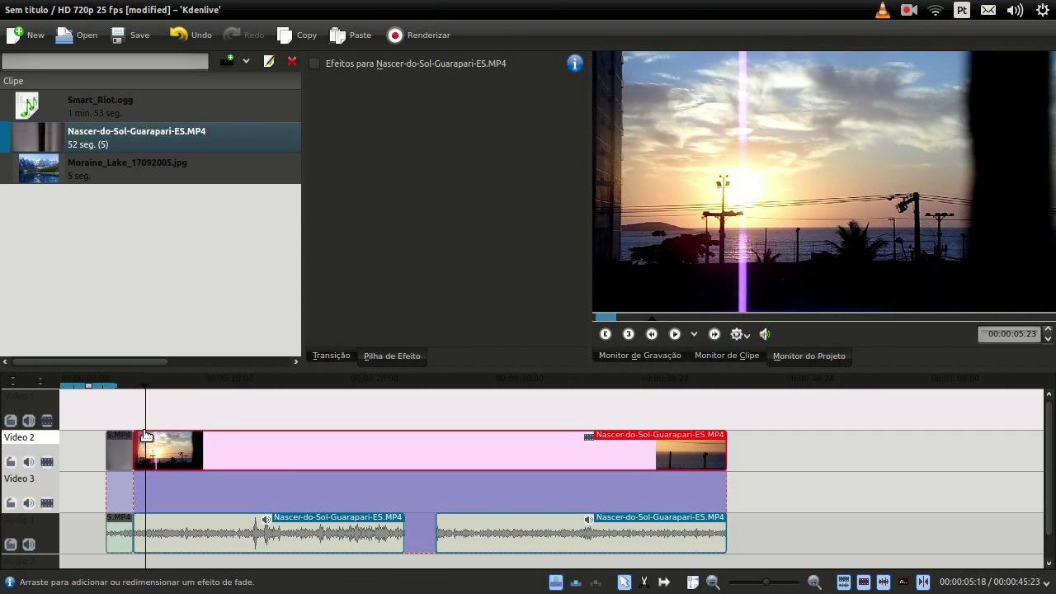
{"action": "left_click_drag", "start_coordinate": [177, 443], "coordinate": [628, 454]}
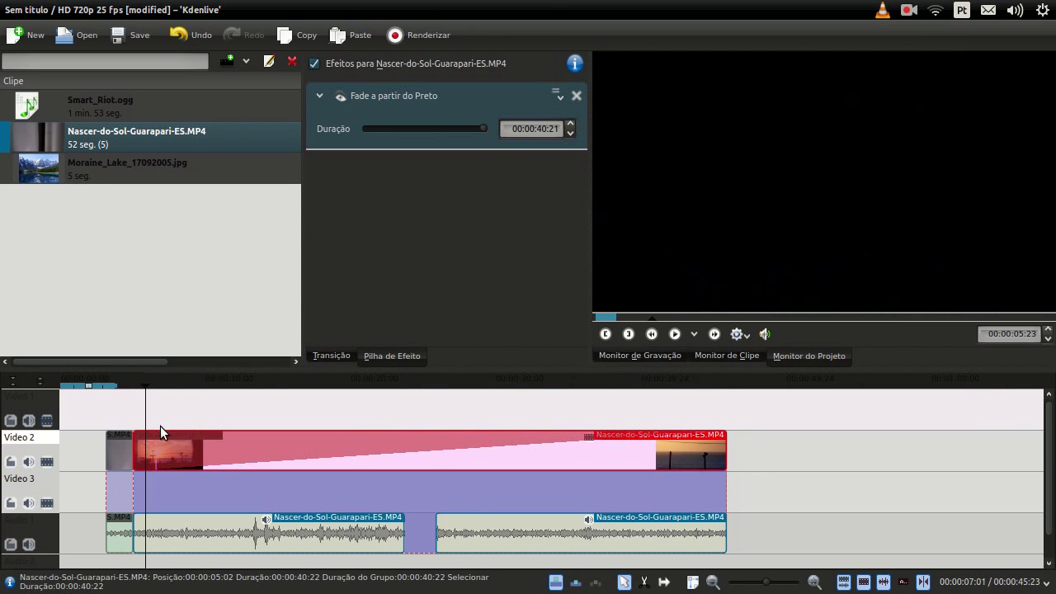
{"action": "left_click", "coordinate": [122, 407]}
{"action": "left_click", "coordinate": [682, 333]}
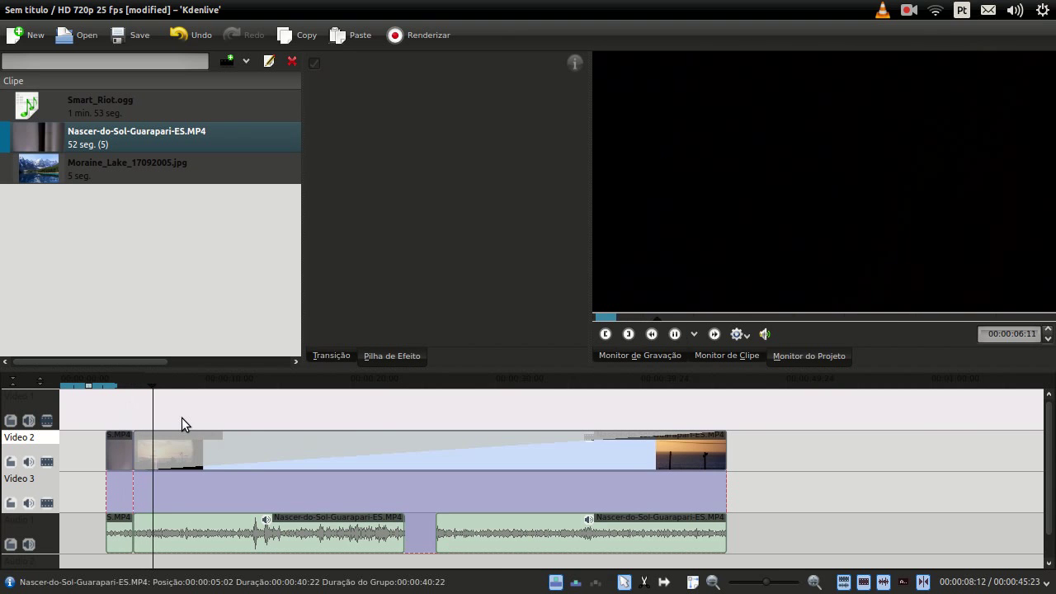
Sample the playback at several points along the long clip's fade, stop it and return the playhead to 00:00:04:22
{"action": "left_click", "coordinate": [314, 422]}
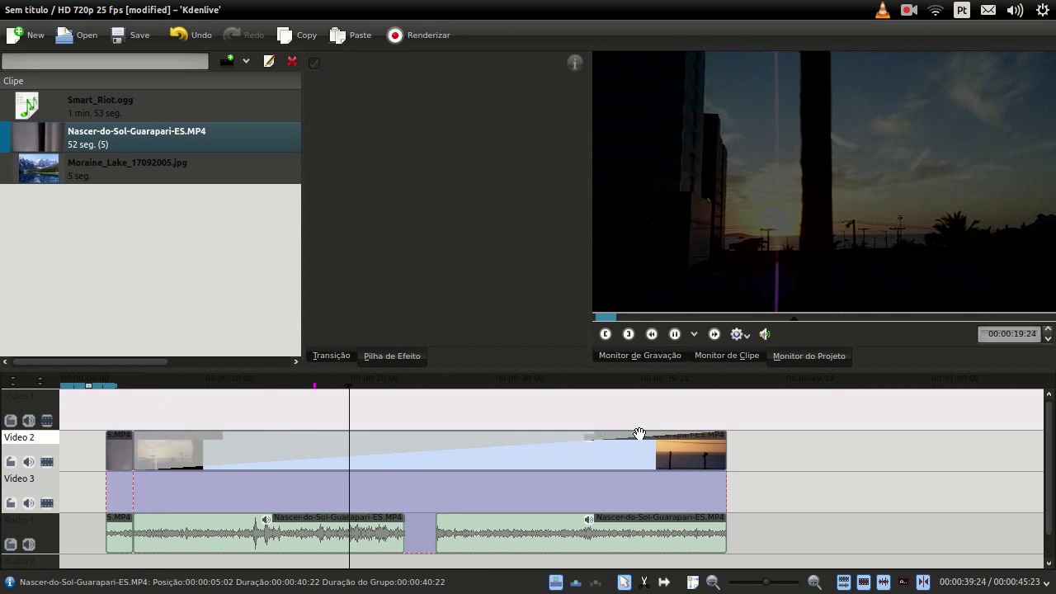
{"action": "left_click", "coordinate": [449, 409]}
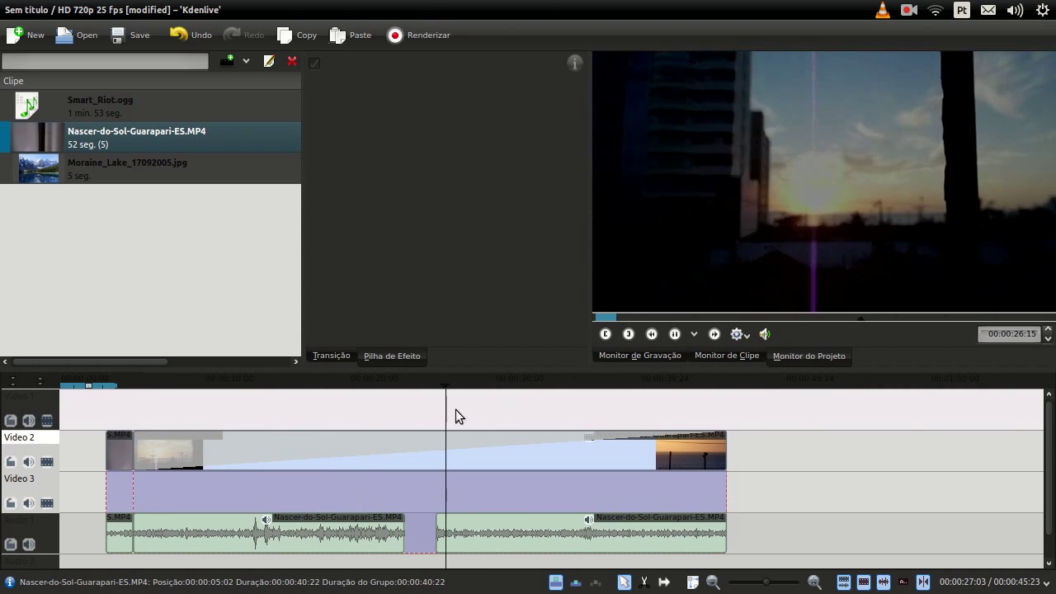
{"action": "left_click", "coordinate": [526, 409]}
{"action": "left_click", "coordinate": [621, 409]}
{"action": "left_click", "coordinate": [674, 334]}
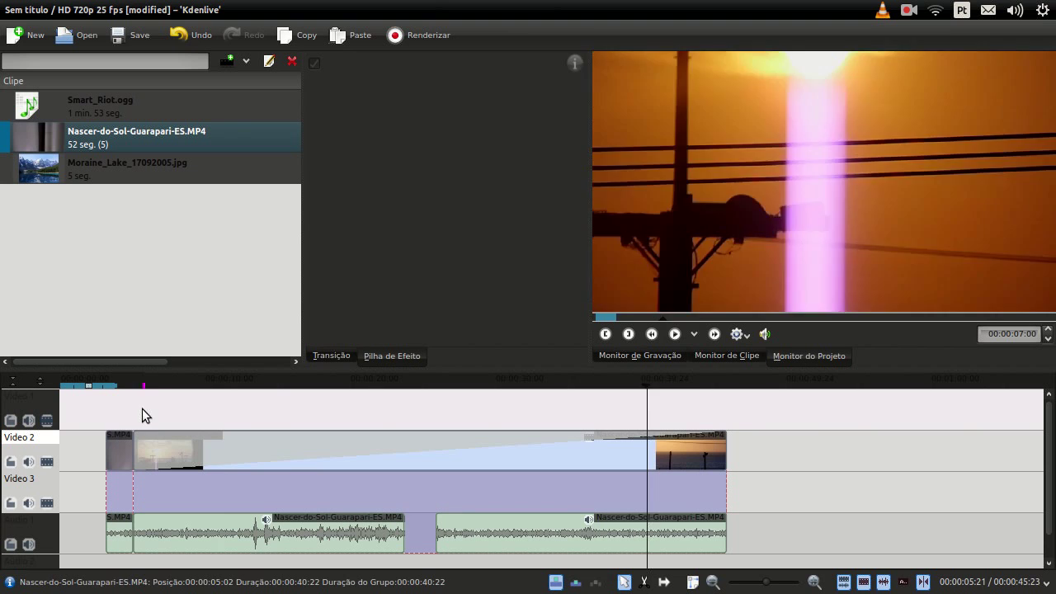
{"action": "left_click", "coordinate": [133, 407]}
{"action": "left_click", "coordinate": [129, 402]}
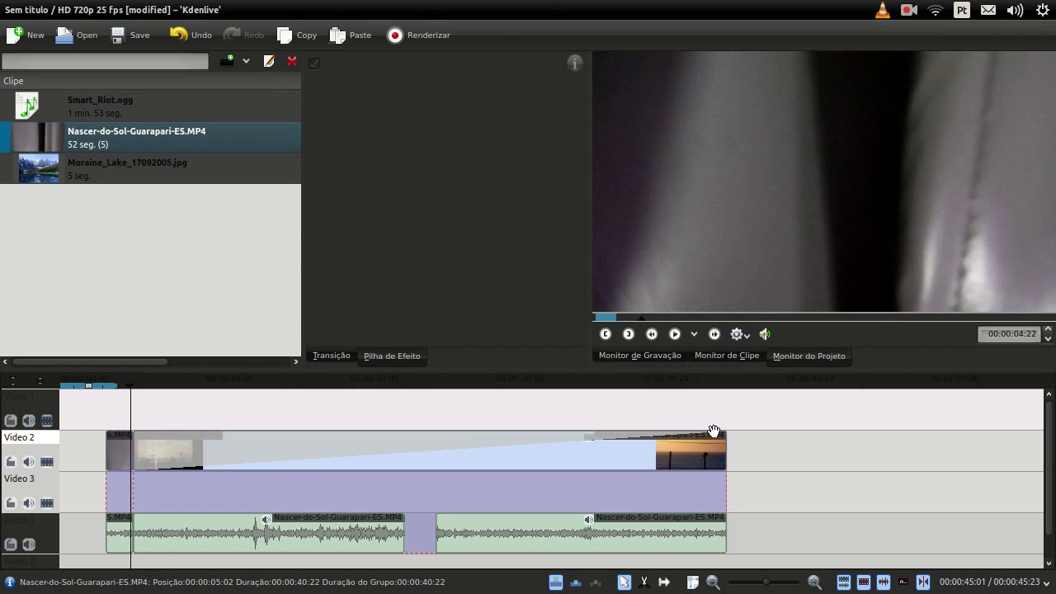
Shorten the long video clip's fade from black to 00:00:34:12
{"action": "left_click", "coordinate": [714, 431]}
{"action": "left_click_drag", "start_coordinate": [722, 434], "coordinate": [636, 442]}
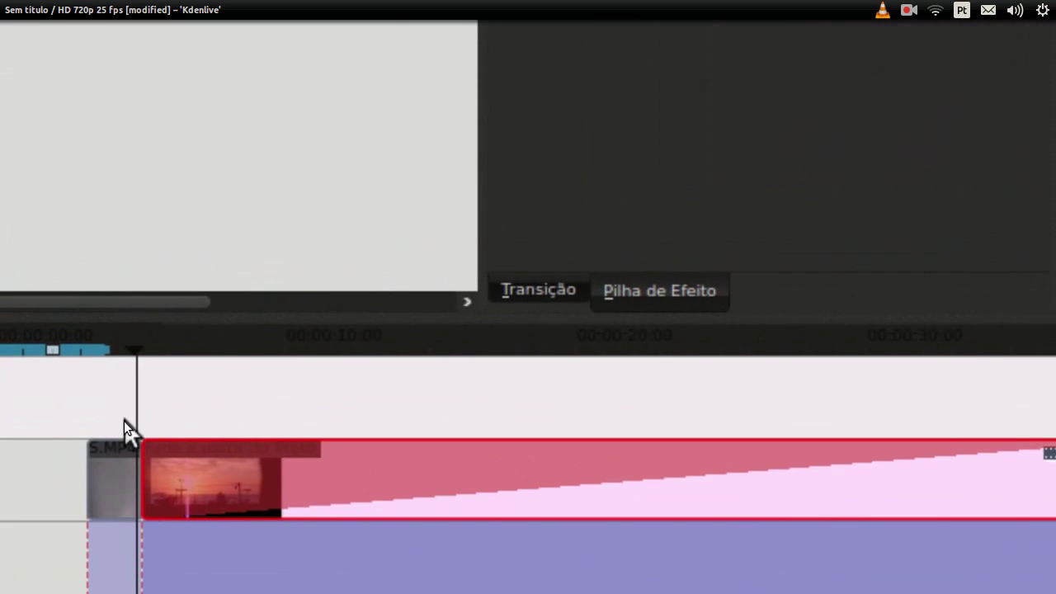
{"action": "left_click", "coordinate": [130, 433]}
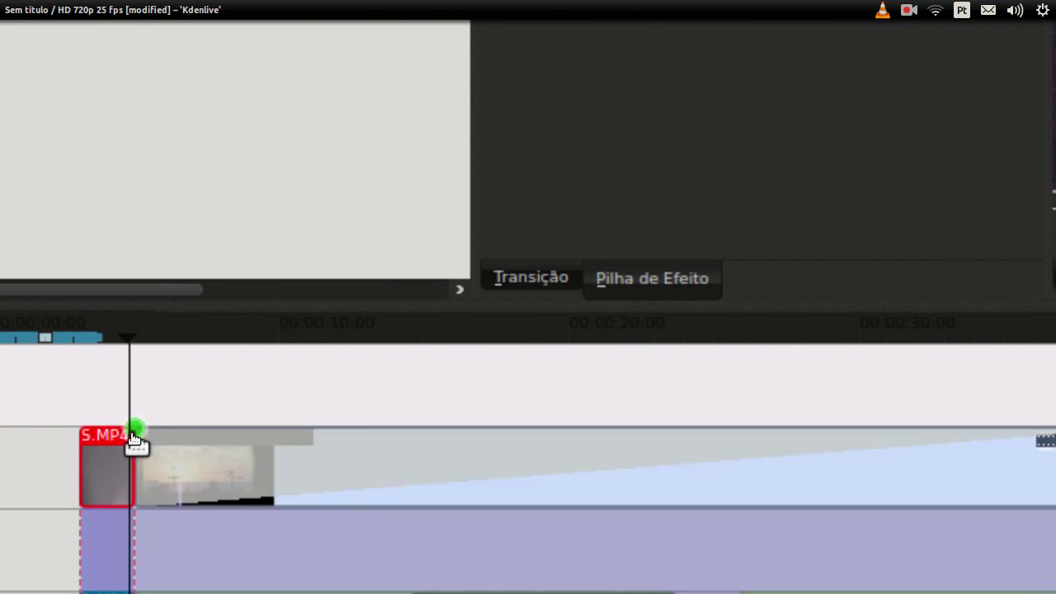
{"action": "left_click", "coordinate": [142, 432]}
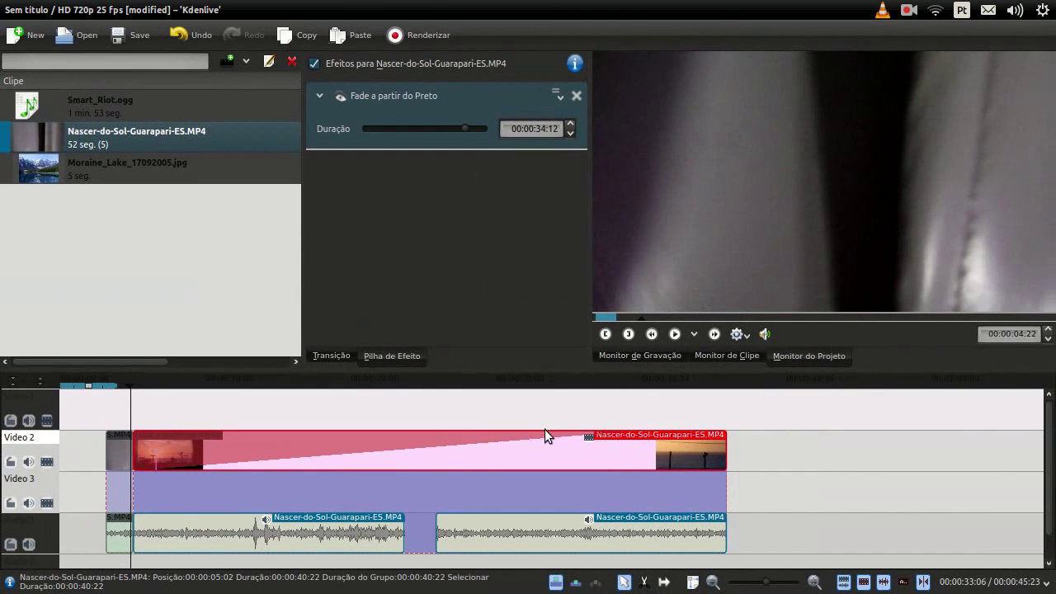
Place the playhead near the end of the long clip and extend its fade from black to 00:00:40:21
{"action": "left_click", "coordinate": [608, 430]}
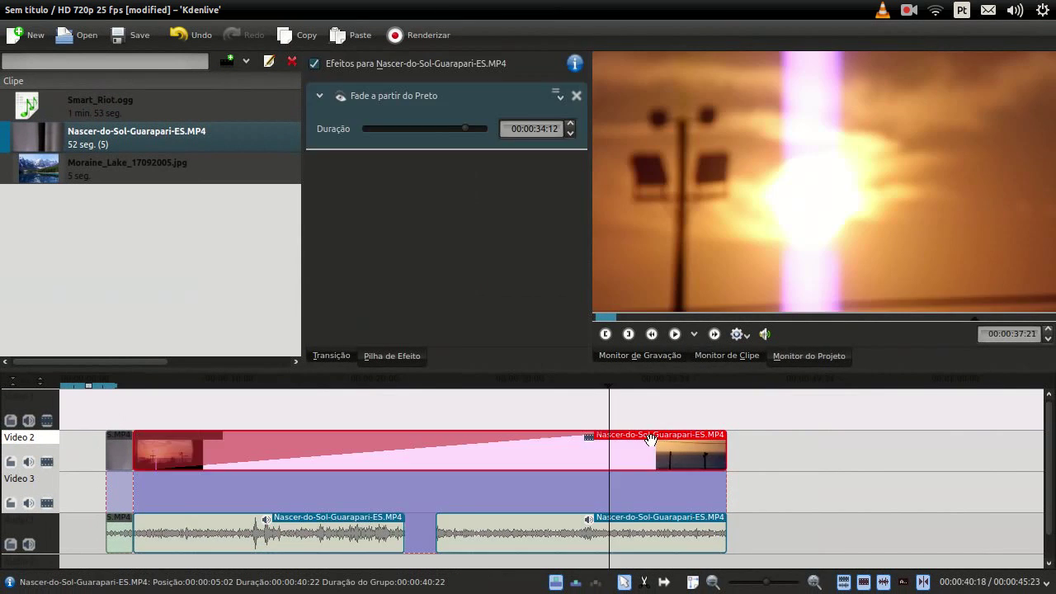
{"action": "left_click", "coordinate": [723, 427]}
{"action": "left_click", "coordinate": [724, 433]}
{"action": "left_click_drag", "start_coordinate": [726, 433], "coordinate": [860, 412]}
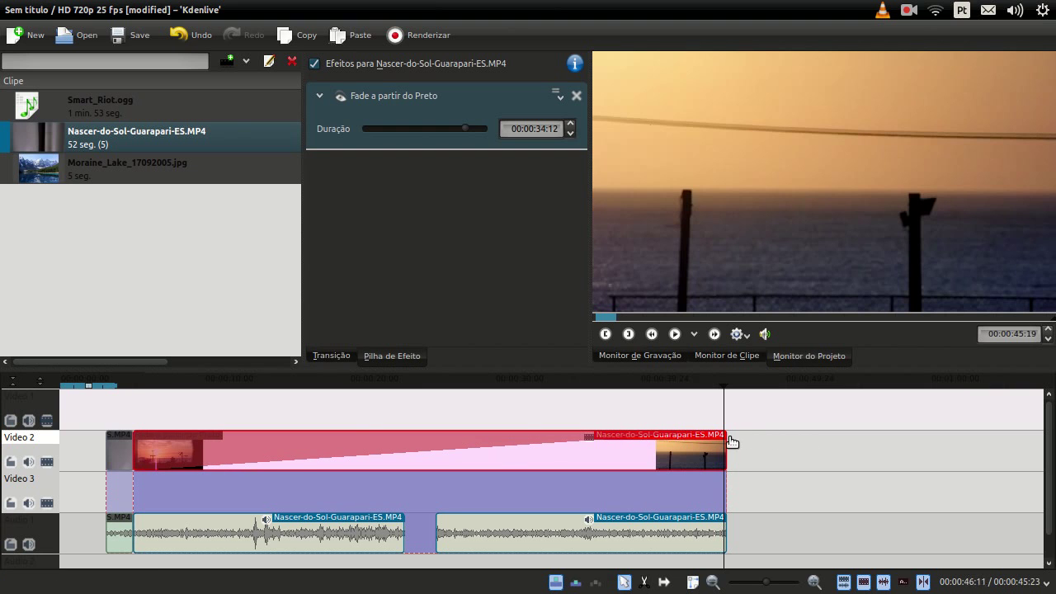
{"action": "left_click_drag", "start_coordinate": [757, 456], "coordinate": [738, 441]}
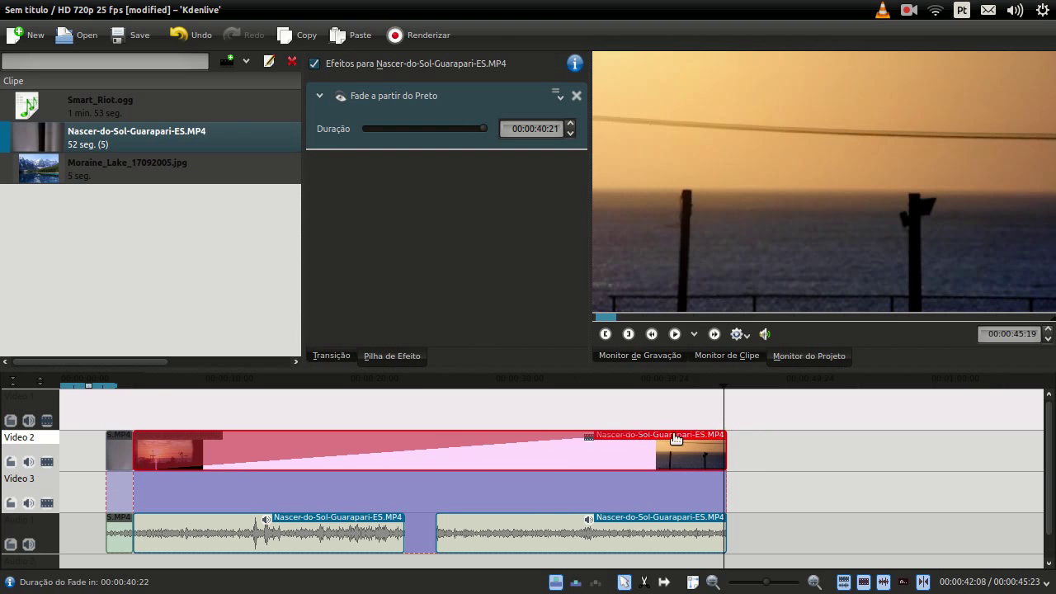
Shorten the fade from black in stages, through 00:00:19:24 and 00:00:10:19, to end within the long clip's opening thumbnail
{"action": "left_click_drag", "start_coordinate": [633, 432], "coordinate": [419, 431]}
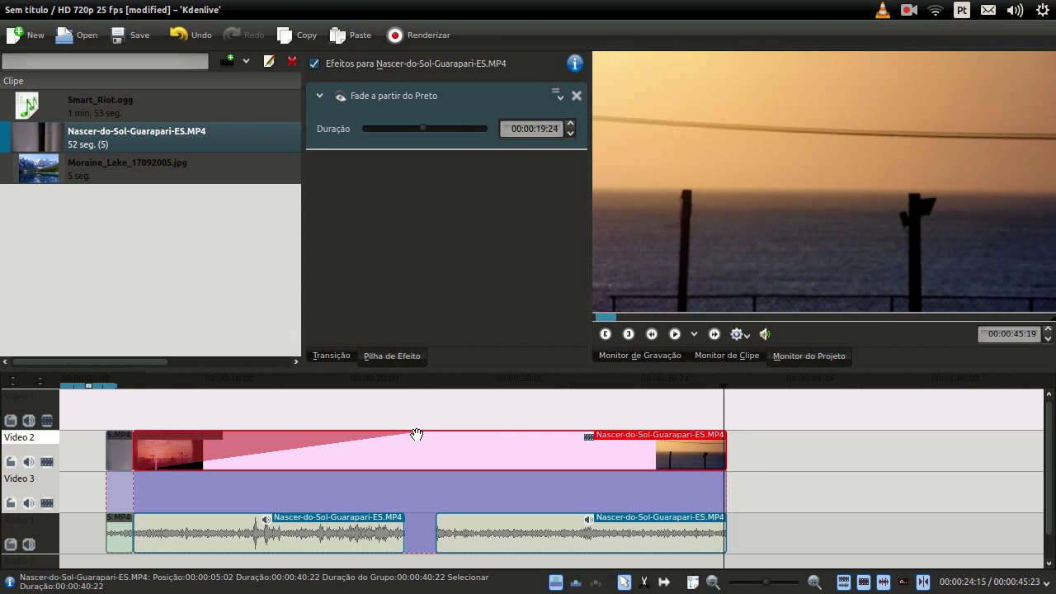
{"action": "left_click_drag", "start_coordinate": [375, 441], "coordinate": [285, 438]}
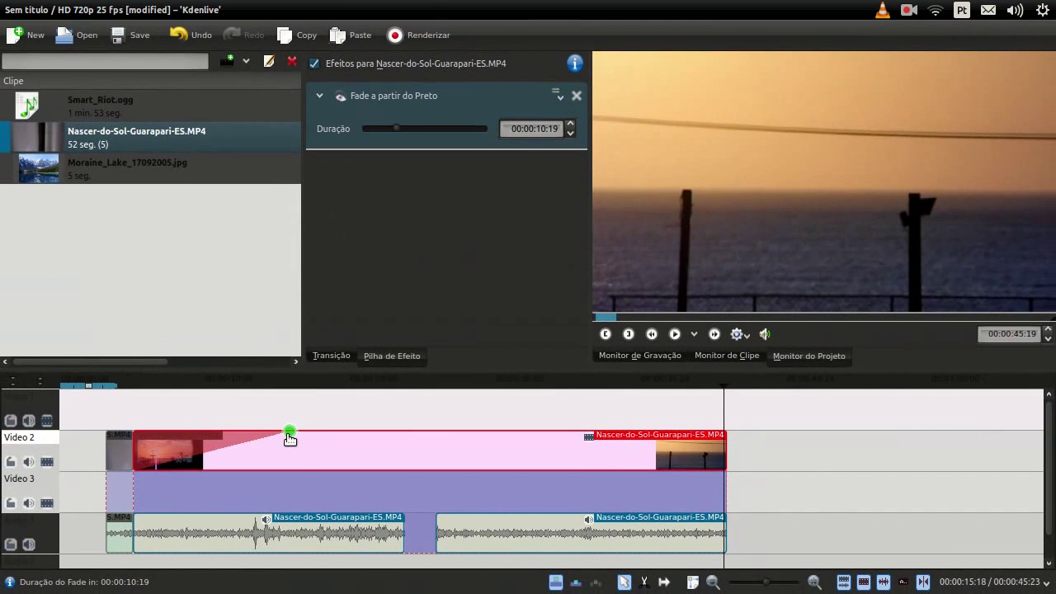
{"action": "left_click_drag", "start_coordinate": [289, 434], "coordinate": [199, 437]}
Play the join and the shortened fade from 00:00:04:15 to 00:00:11:01
{"action": "left_click", "coordinate": [125, 408]}
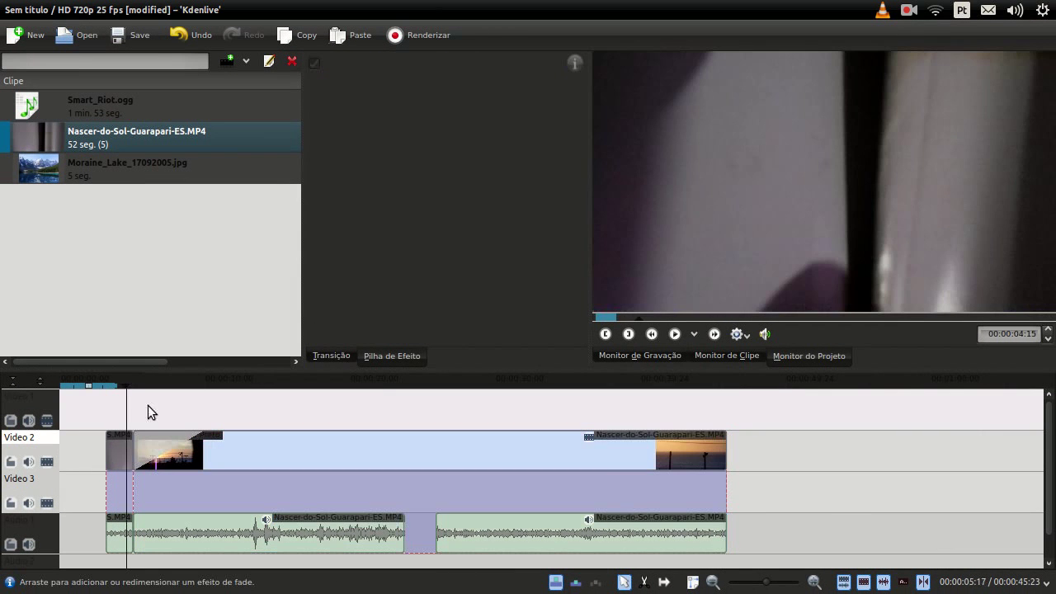
{"action": "left_click", "coordinate": [693, 334]}
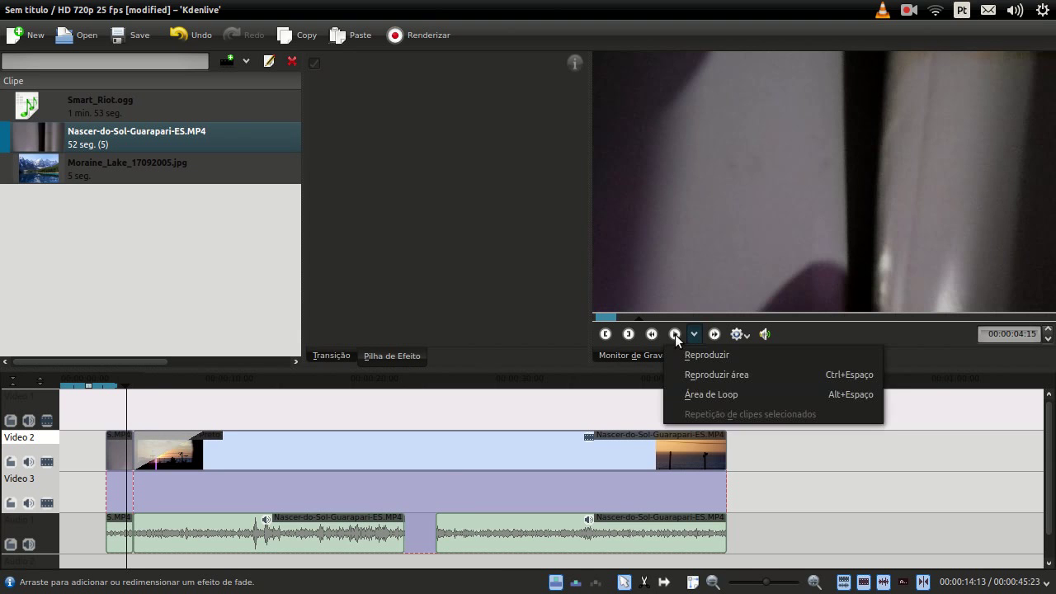
{"action": "left_click", "coordinate": [677, 334]}
{"action": "left_click", "coordinate": [675, 334]}
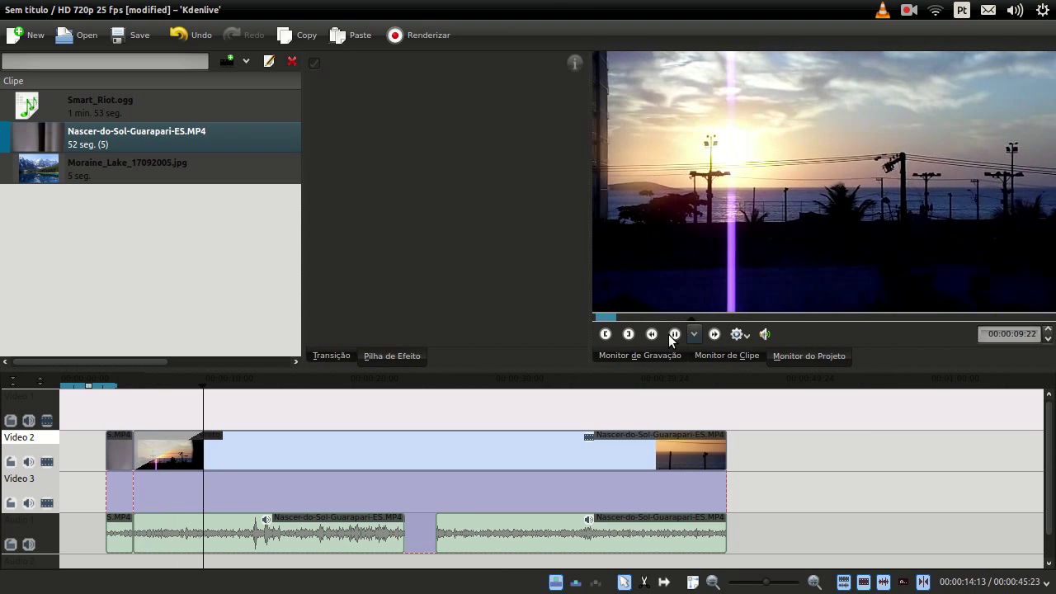
{"action": "left_click", "coordinate": [670, 339]}
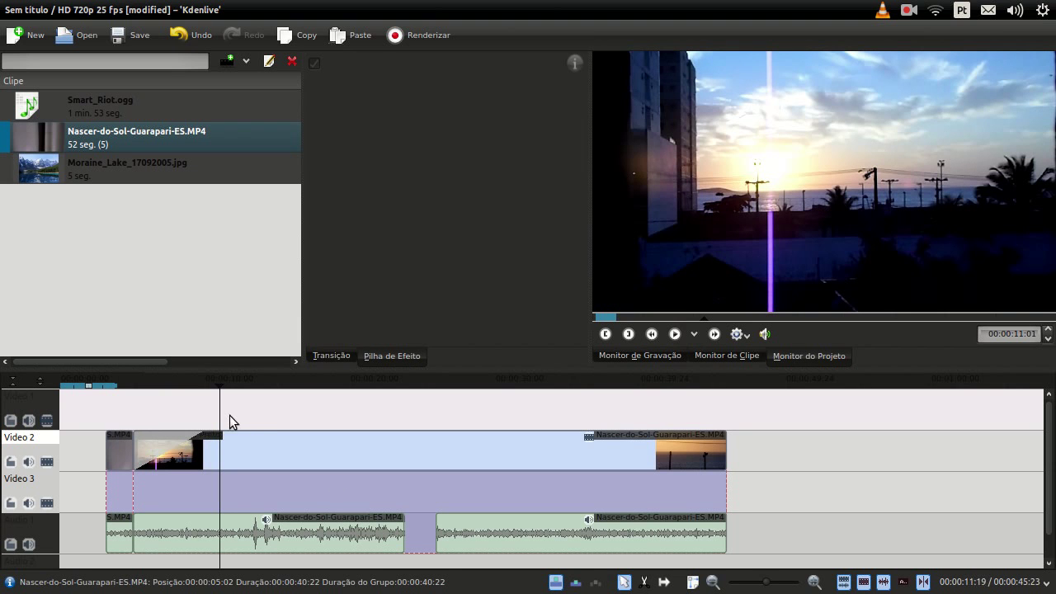
Place the Smart_Riot.ogg music clip on the Video 3 track, starting where the video clips begin
{"action": "left_click_drag", "start_coordinate": [229, 410], "coordinate": [122, 395]}
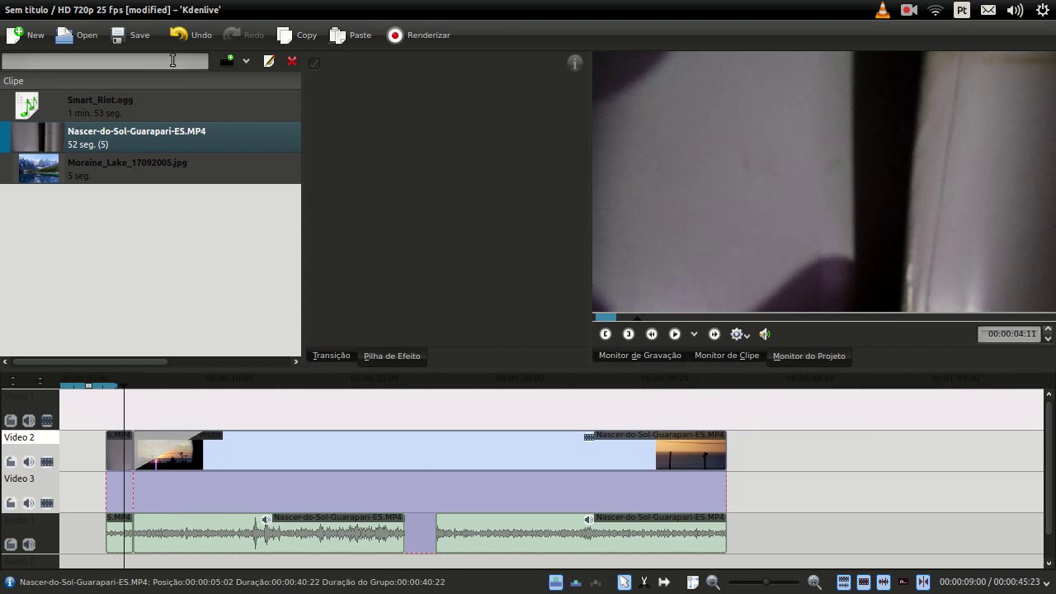
{"action": "left_click", "coordinate": [135, 104]}
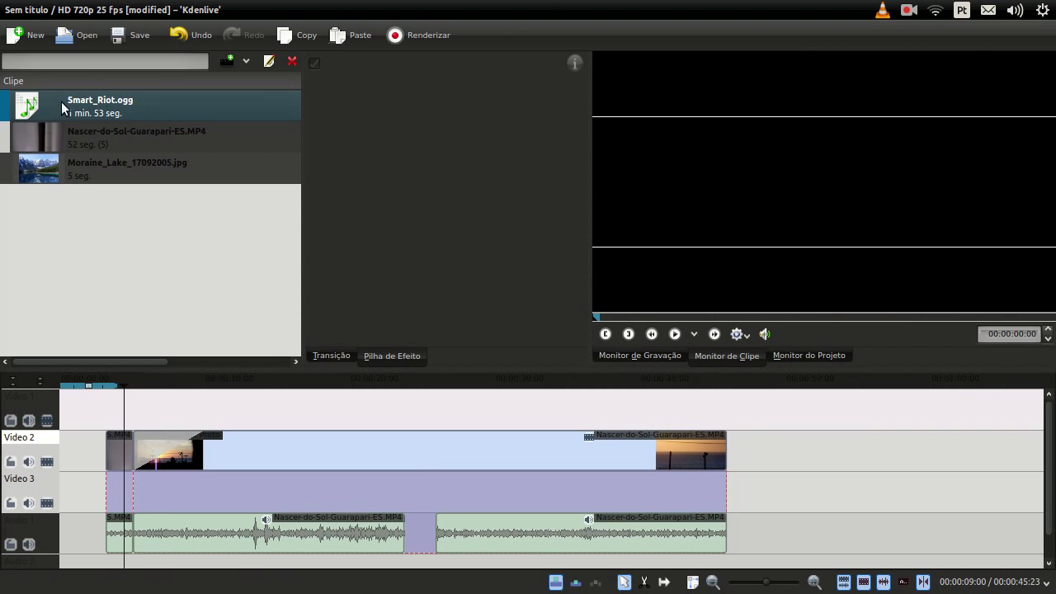
{"action": "left_click_drag", "start_coordinate": [53, 103], "coordinate": [98, 526]}
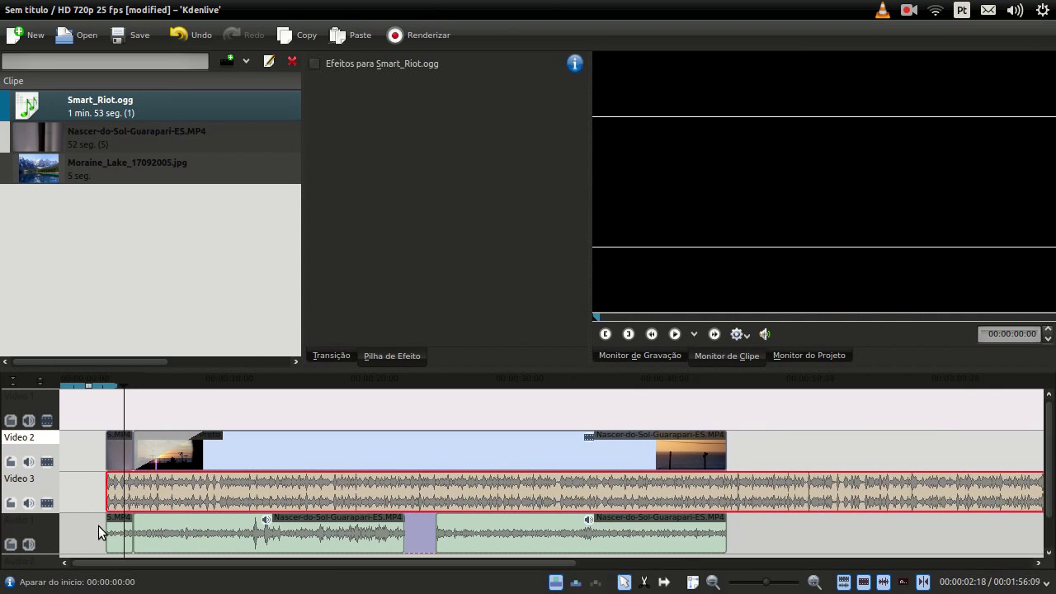
Play the project with the music from the start of the clips to about 00:00:13
{"action": "left_click", "coordinate": [101, 446]}
{"action": "left_click_drag", "start_coordinate": [109, 448], "coordinate": [106, 445]}
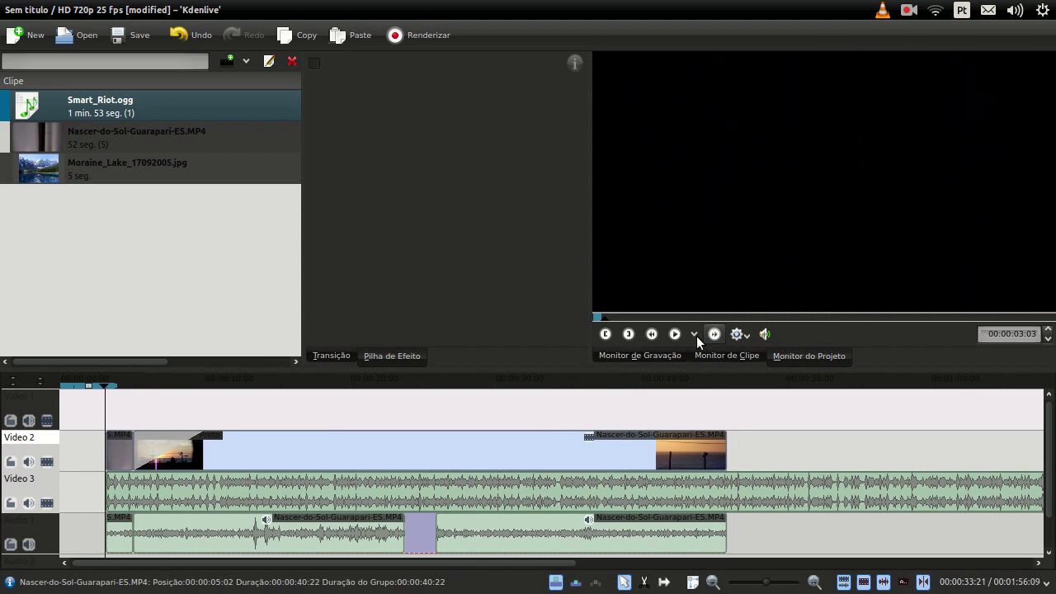
{"action": "left_click", "coordinate": [670, 335]}
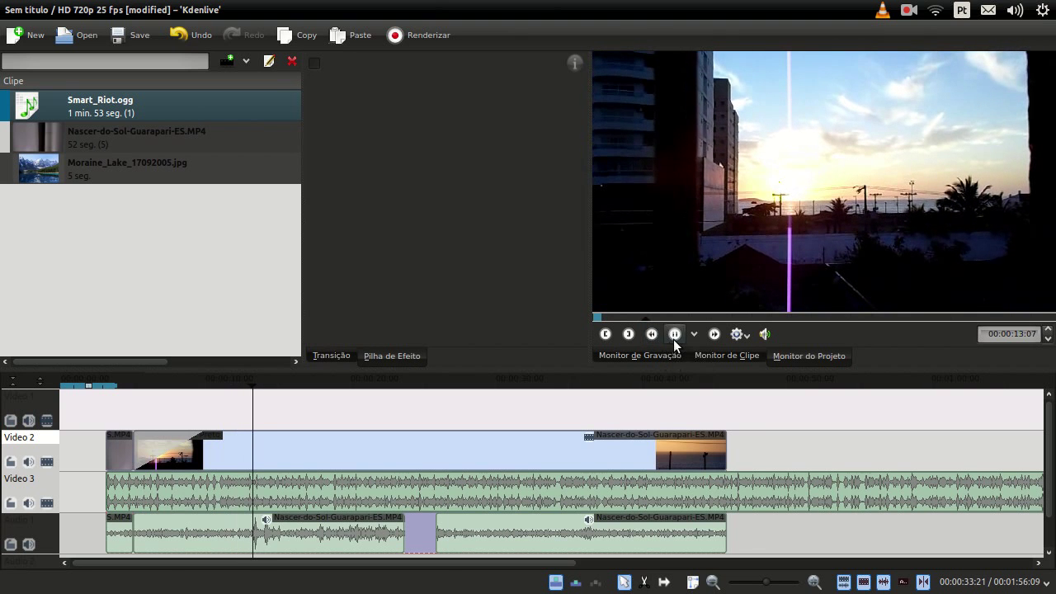
{"action": "left_click", "coordinate": [675, 335]}
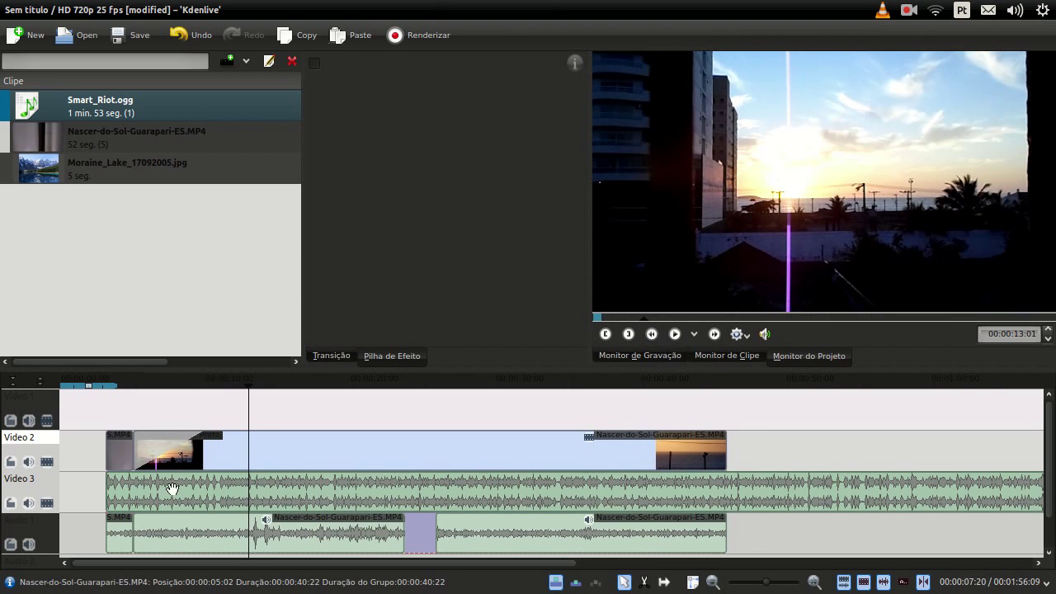
Split the music clip at 00:00:45:21, where the video ends, and delete the leftover part after the cut
{"action": "left_click", "coordinate": [213, 495]}
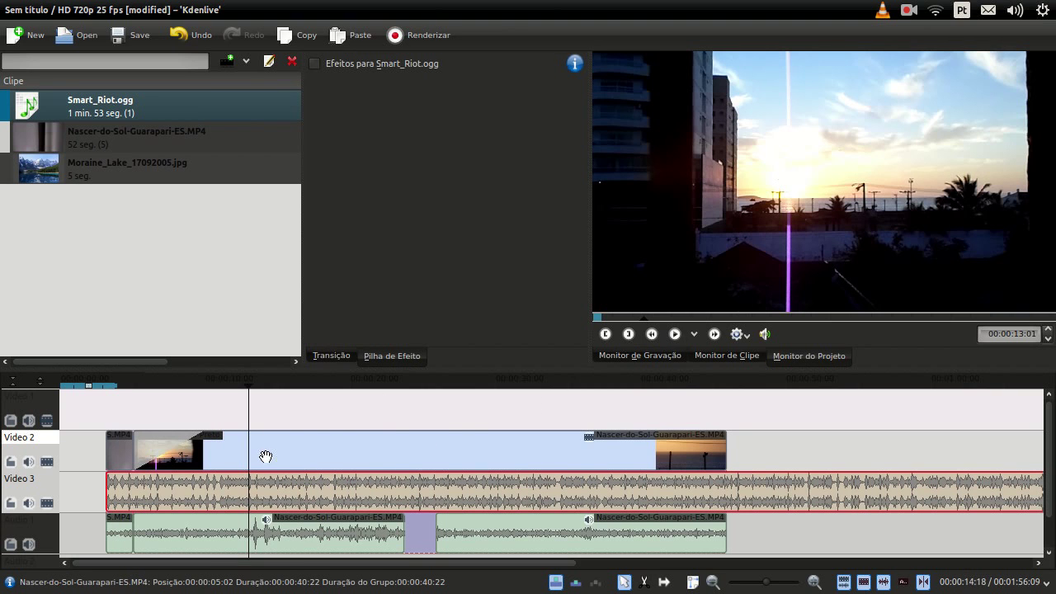
{"action": "left_click_drag", "start_coordinate": [713, 402], "coordinate": [725, 411]}
{"action": "left_click", "coordinate": [749, 496]}
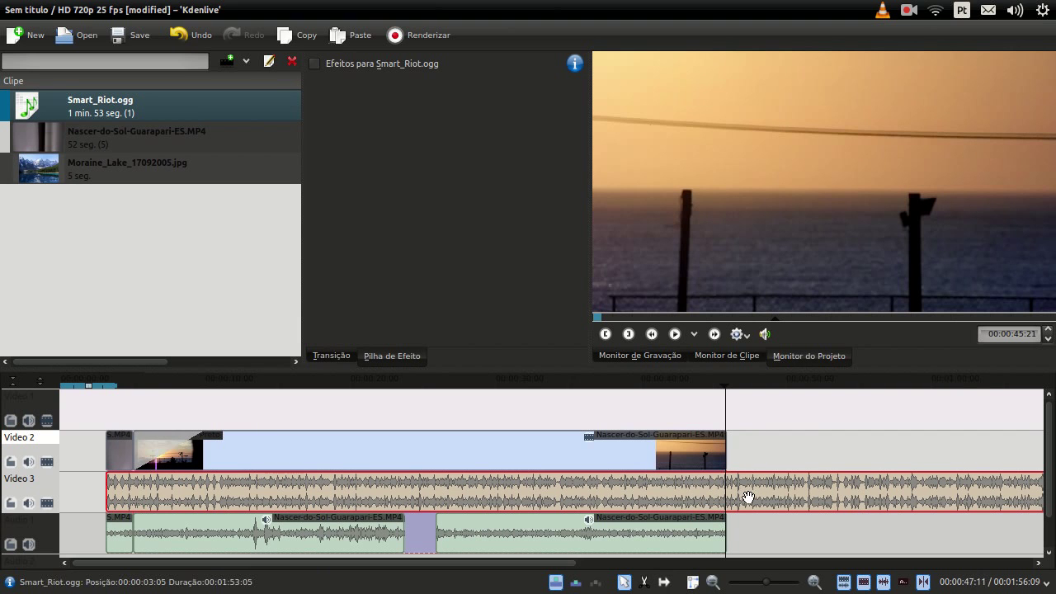
{"action": "key", "text": "shift+r"}
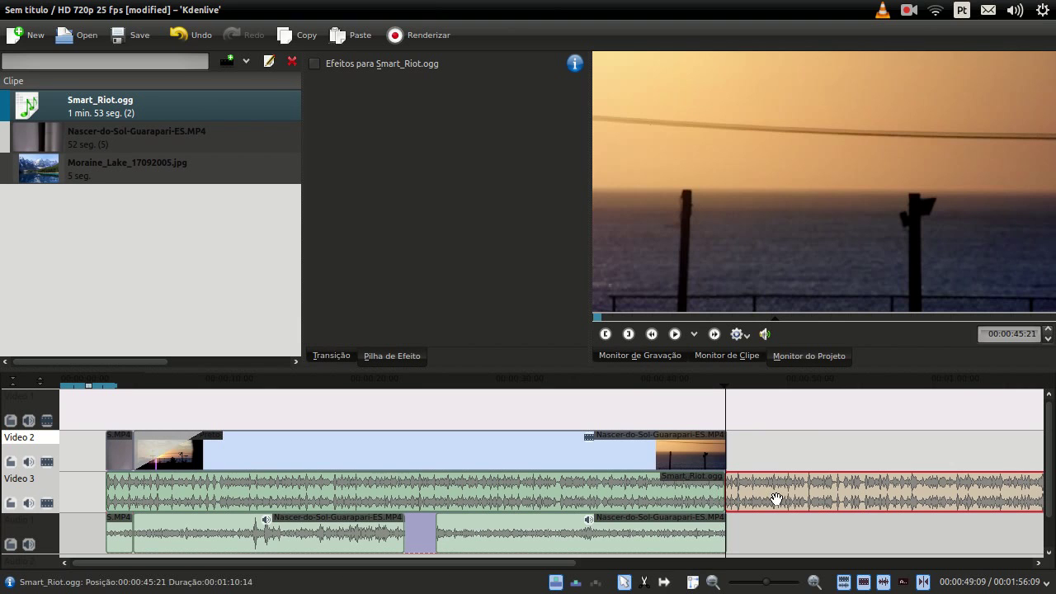
{"action": "left_click_drag", "start_coordinate": [837, 496], "coordinate": [874, 484]}
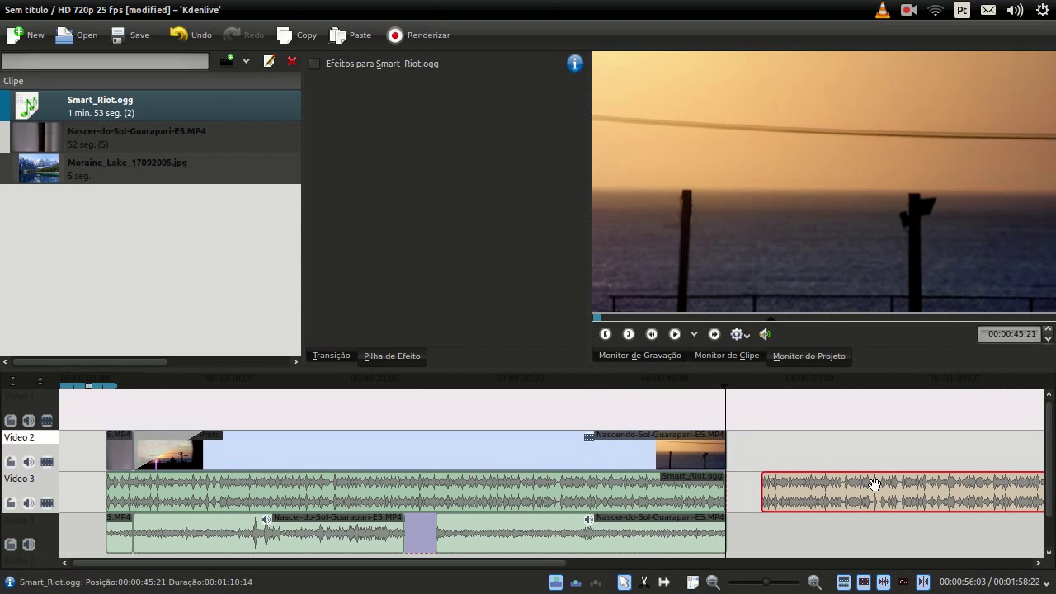
{"action": "key", "text": "Delete"}
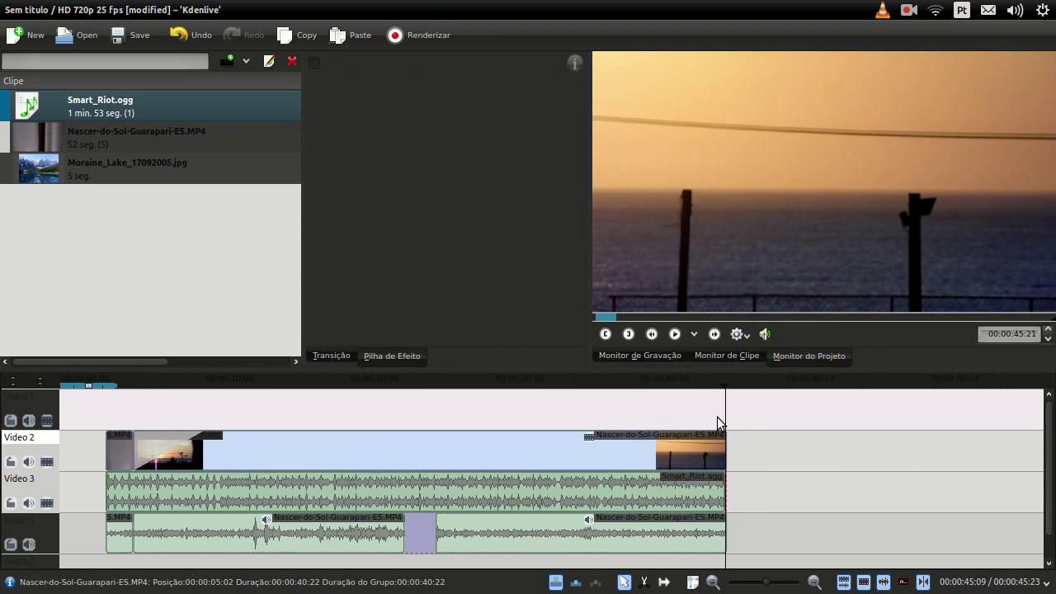
Place the Moraine_Lake_17092005.jpg image on the Video 2 track directly after the long video clip
{"action": "left_click", "coordinate": [713, 417]}
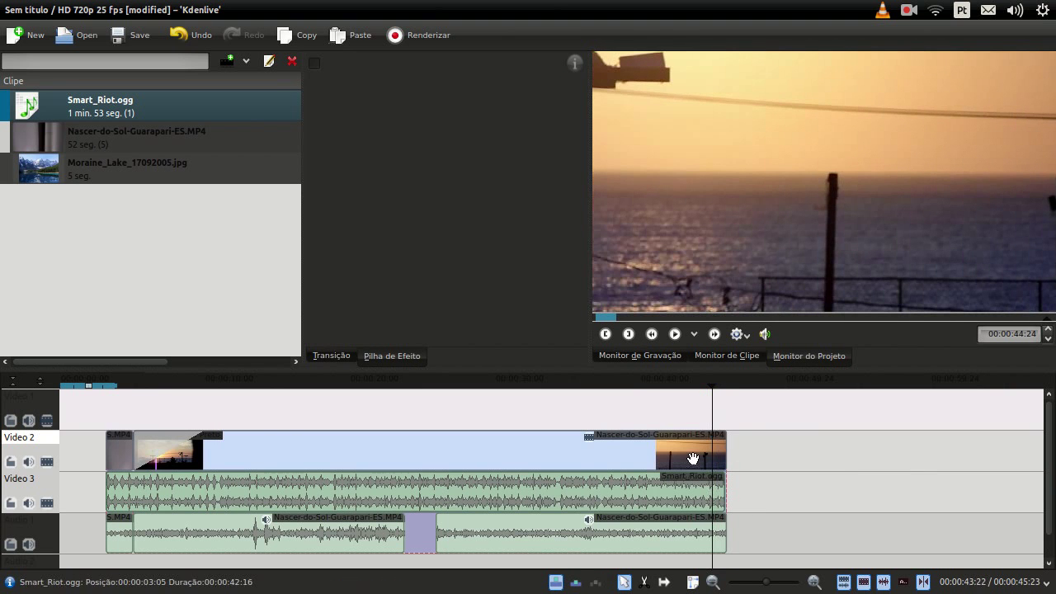
{"action": "left_click", "coordinate": [145, 414]}
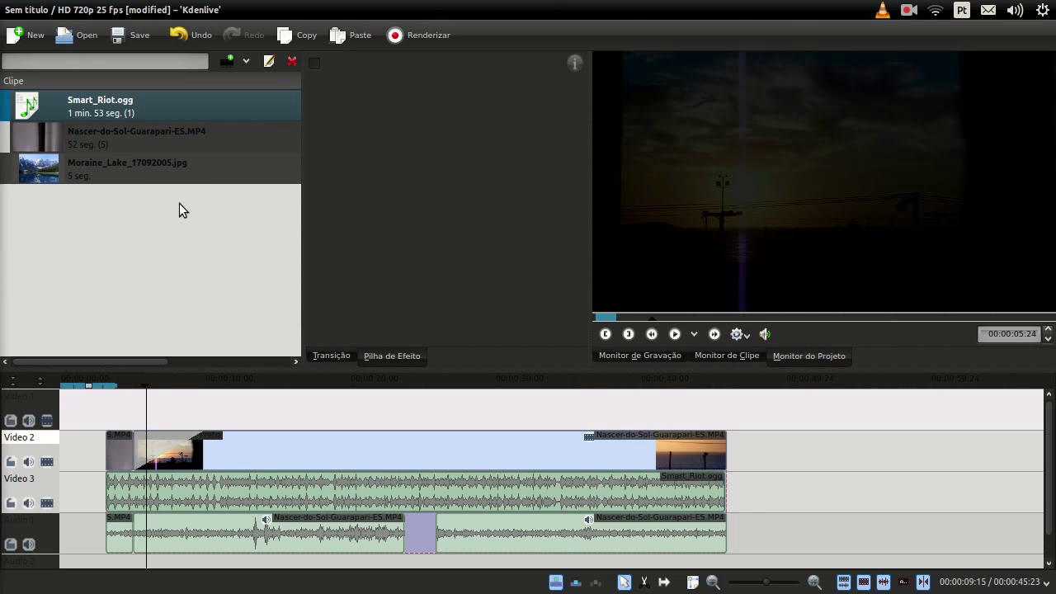
{"action": "left_click", "coordinate": [172, 163]}
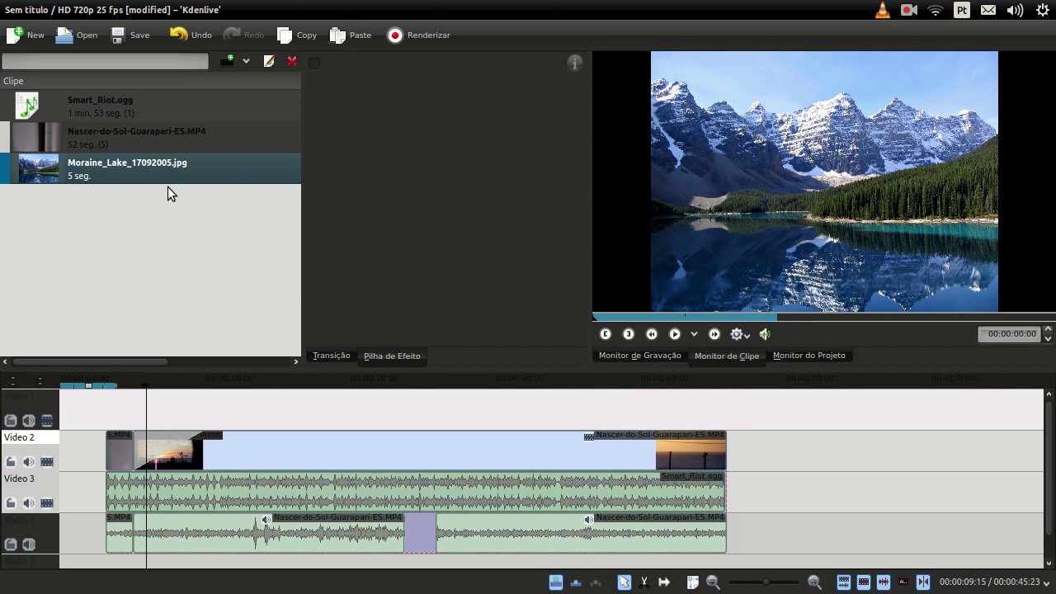
{"action": "left_click_drag", "start_coordinate": [102, 170], "coordinate": [767, 426]}
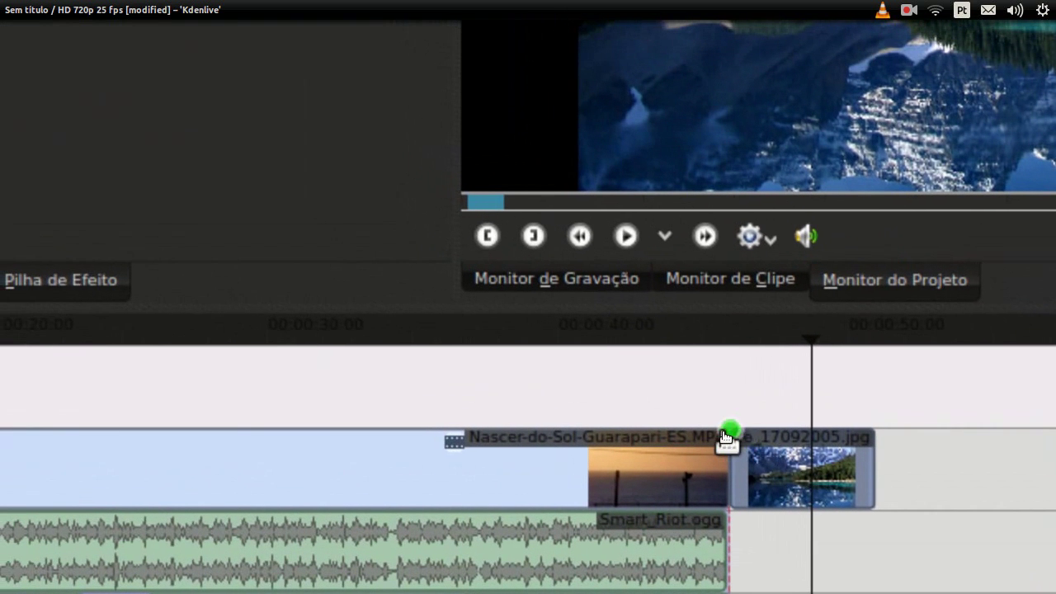
Add a fade from black of about 00:00:02:10 to the start of the lake image and play the join twice
{"action": "left_click", "coordinate": [728, 437]}
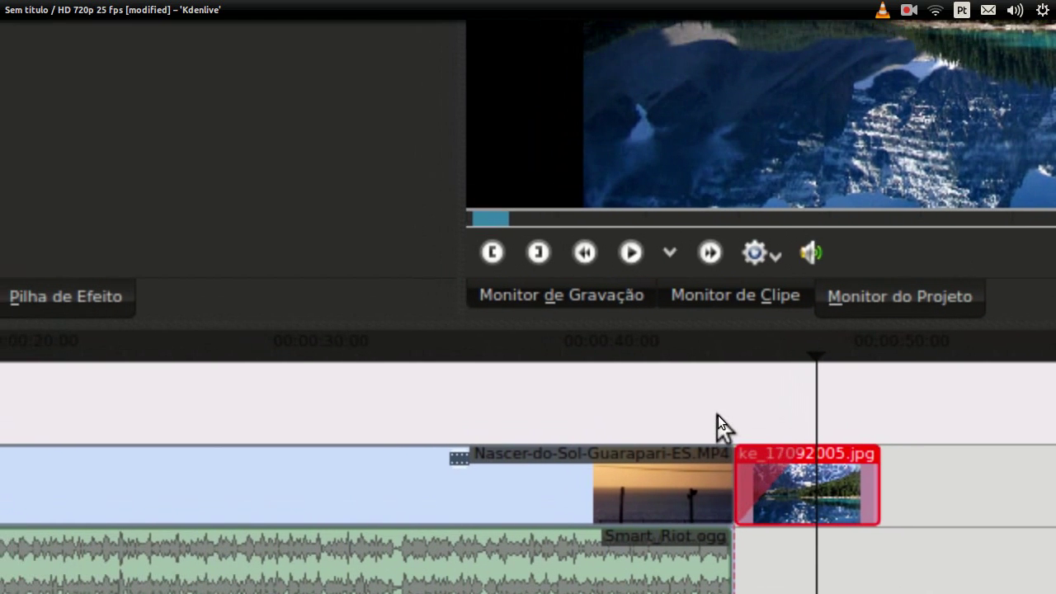
{"action": "left_click", "coordinate": [677, 389]}
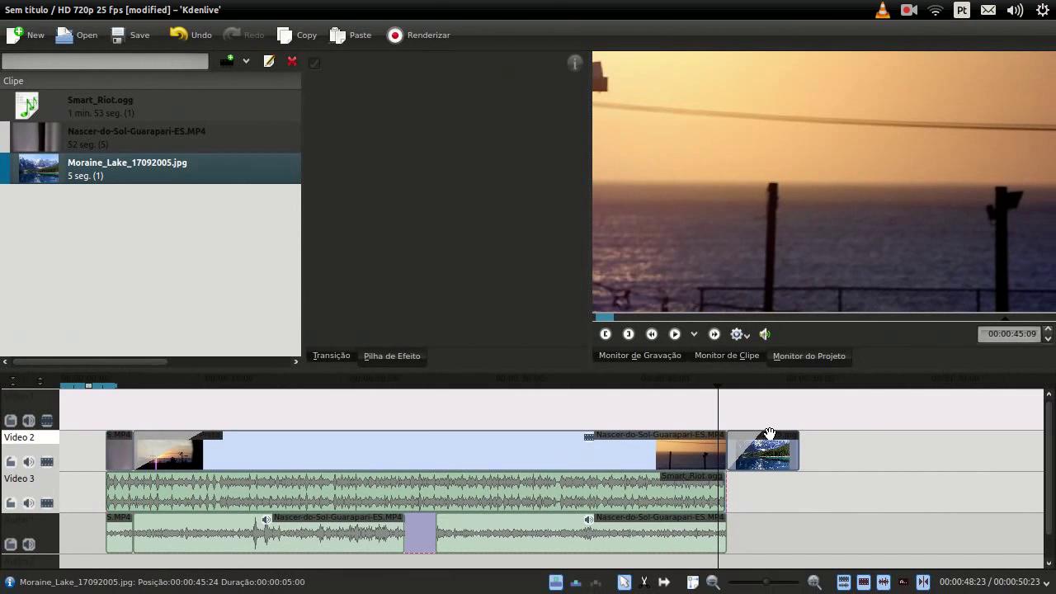
{"action": "key", "text": "space"}
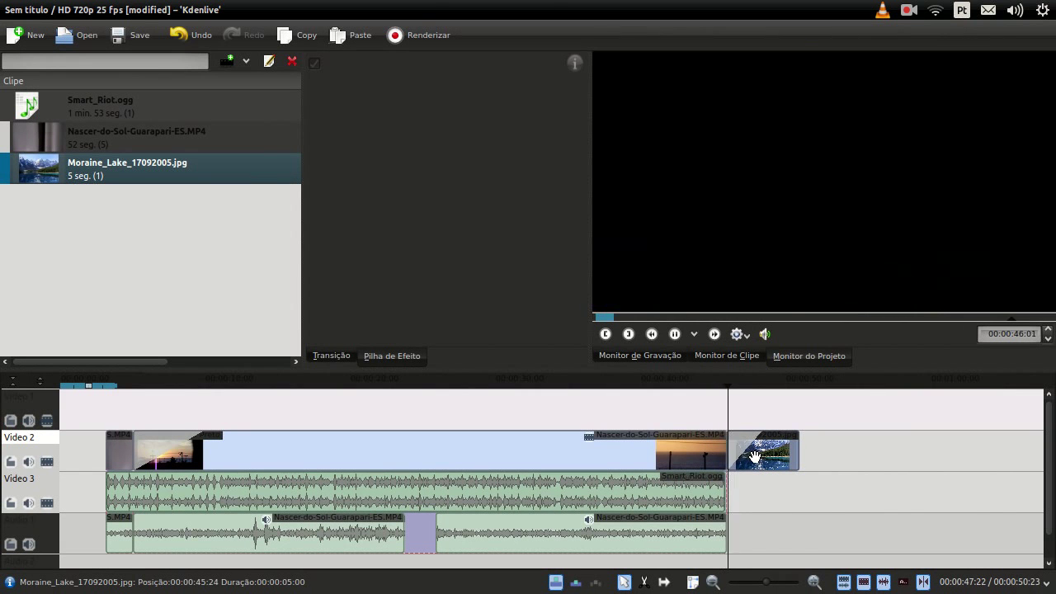
{"action": "key", "text": "space"}
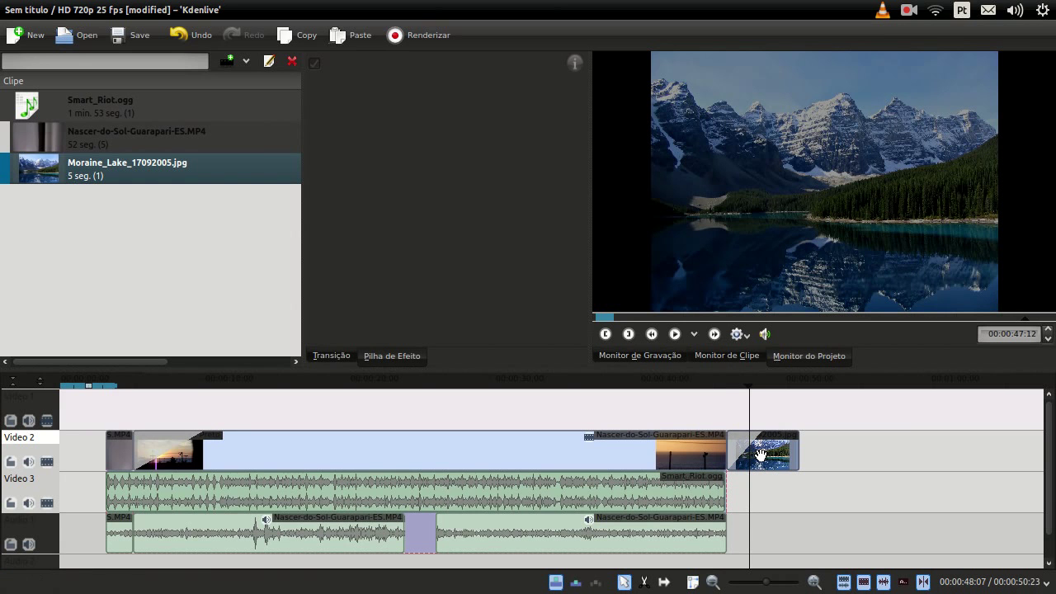
{"action": "left_click", "coordinate": [710, 417]}
{"action": "key", "text": "space"}
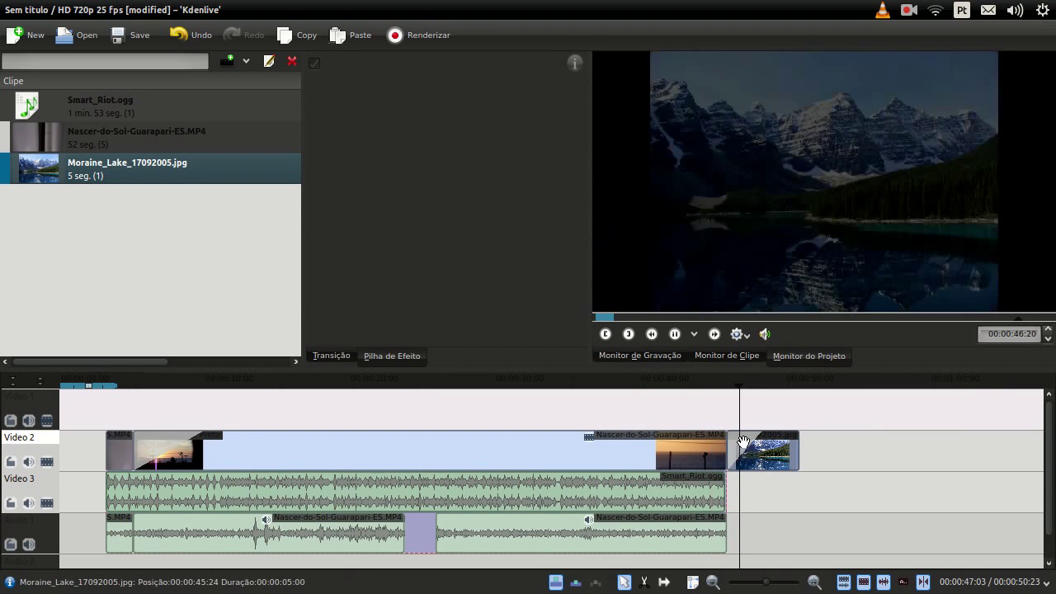
{"action": "key", "text": "space"}
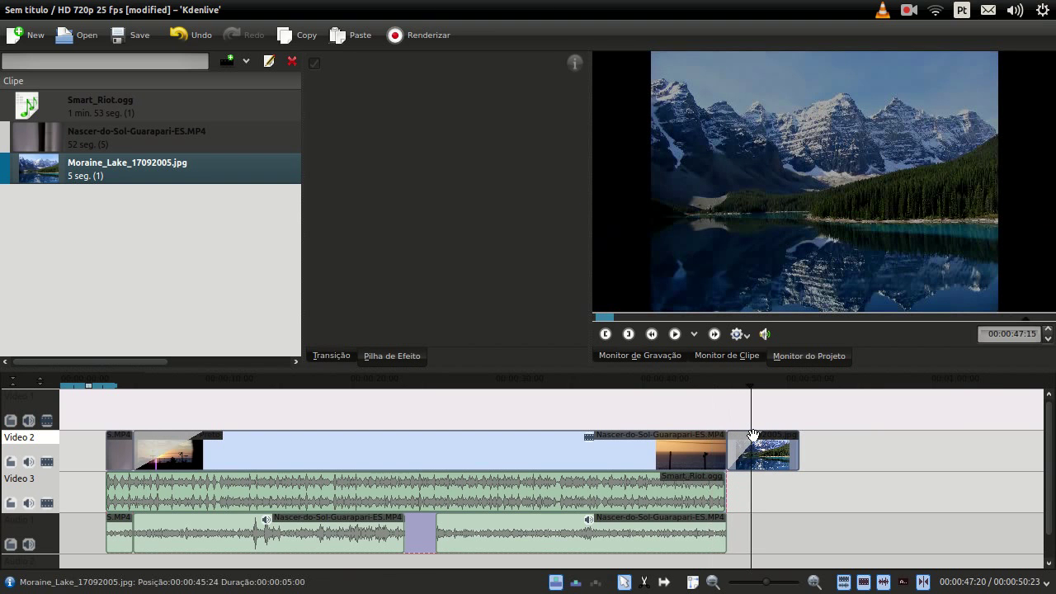
Remove the lake image's fade from black, and add it again with a duration of 00:00:01:14
{"action": "left_click_drag", "start_coordinate": [757, 434], "coordinate": [723, 429]}
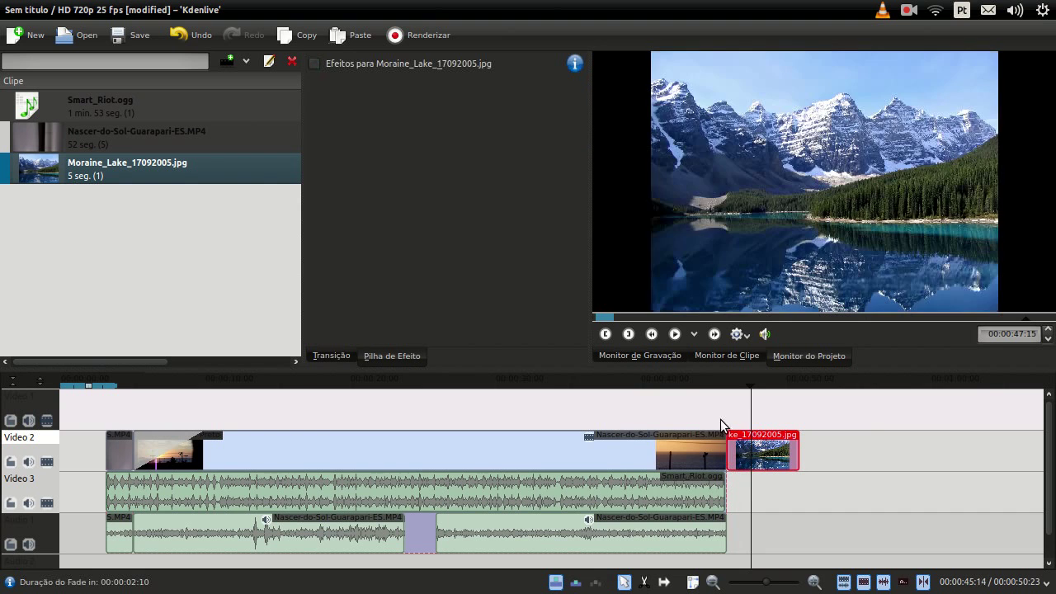
{"action": "left_click", "coordinate": [715, 405]}
{"action": "left_click", "coordinate": [731, 413]}
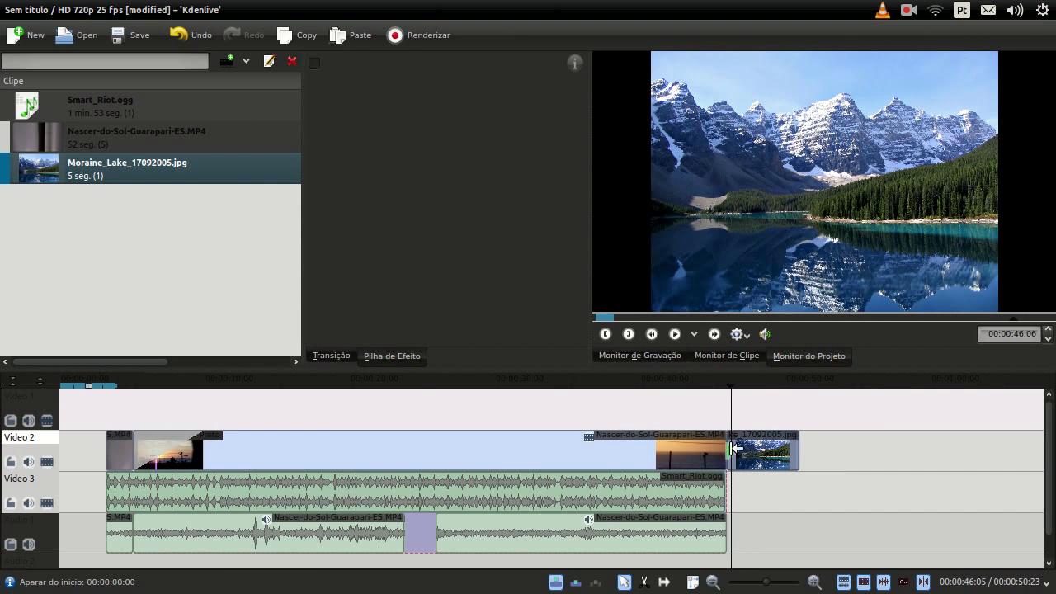
{"action": "left_click_drag", "start_coordinate": [737, 430], "coordinate": [740, 427]}
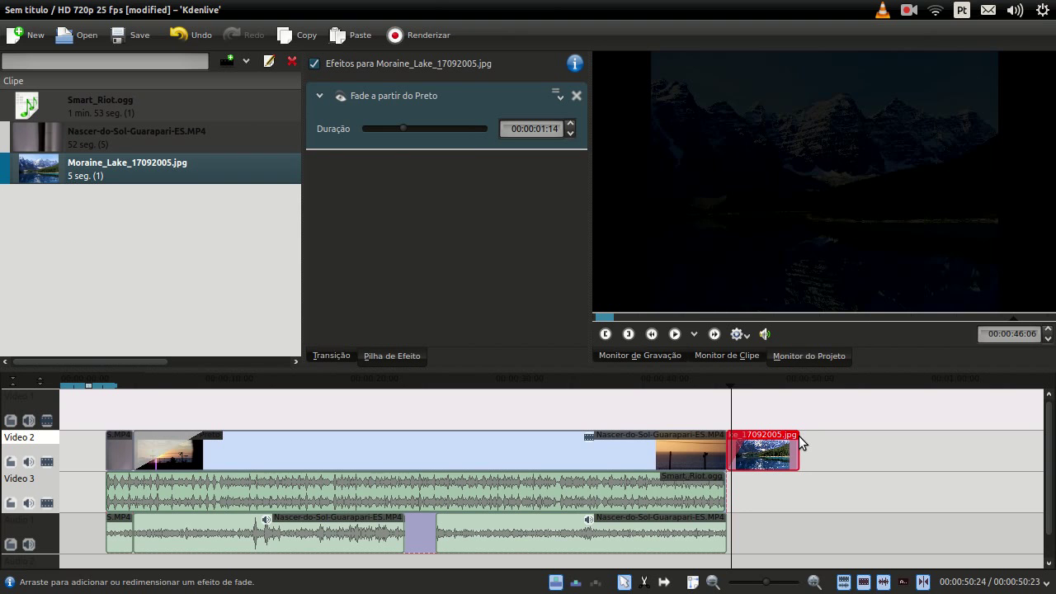
Scrub the last part of the long video clip back to 00:00:30:23 and forward again toward its end
{"action": "left_click", "coordinate": [668, 410]}
{"action": "left_click", "coordinate": [649, 415]}
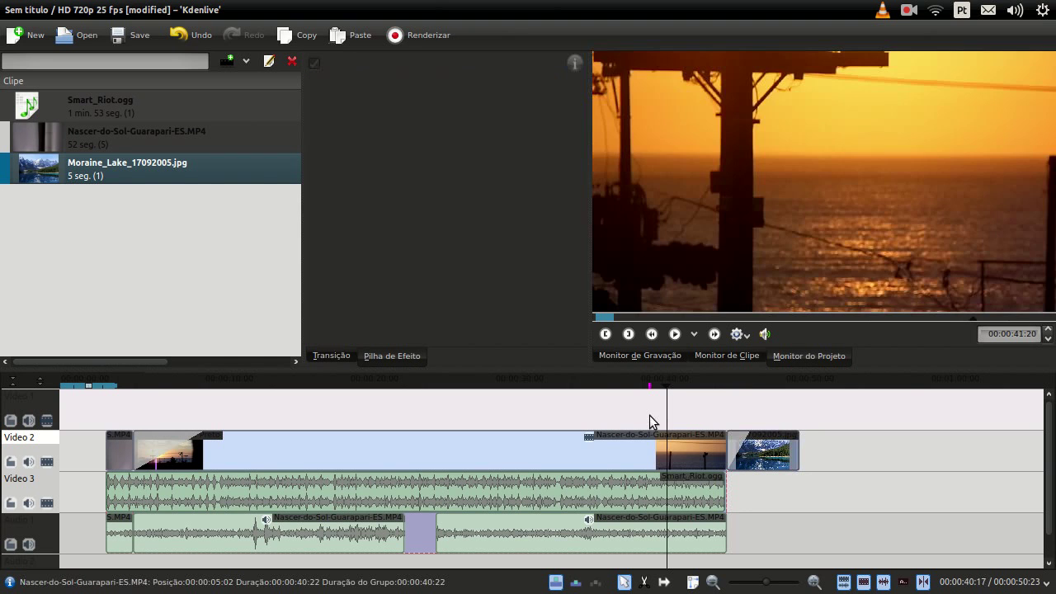
{"action": "key", "text": "j"}
{"action": "key", "text": "j"}
{"action": "key", "text": "j"}
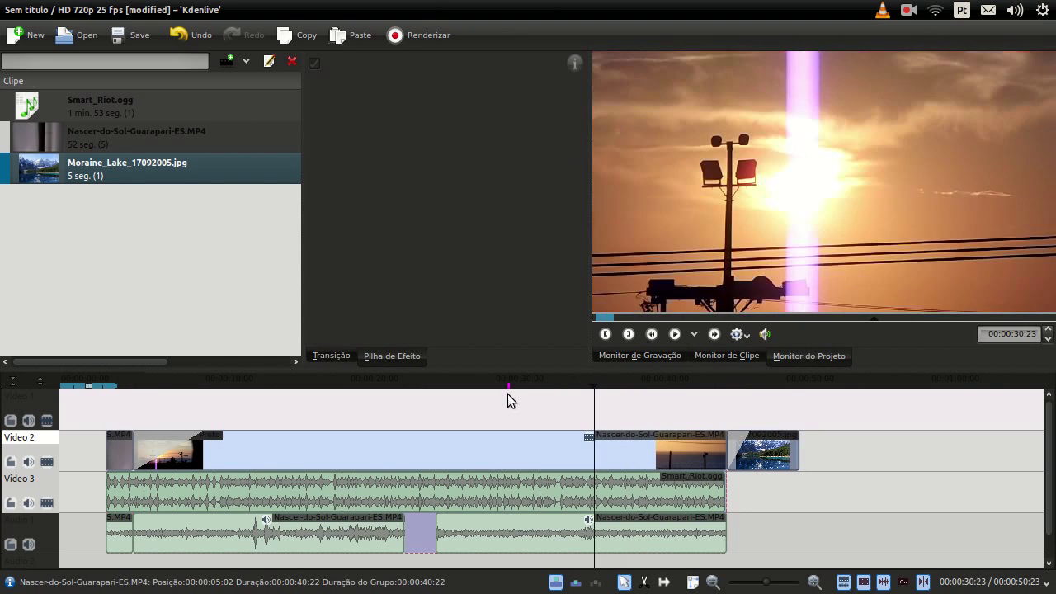
{"action": "key", "text": "l"}
{"action": "key", "text": "l"}
{"action": "key", "text": "l"}
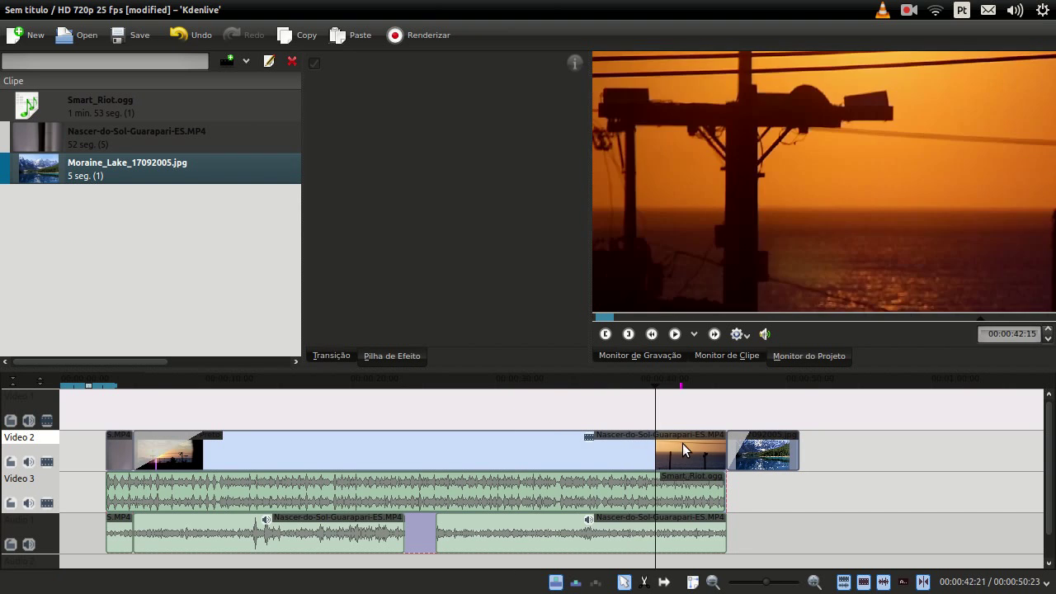
Add a fade to black at the end of the long video clip, spanning most of its closing thumbnail
{"action": "left_click", "coordinate": [712, 437]}
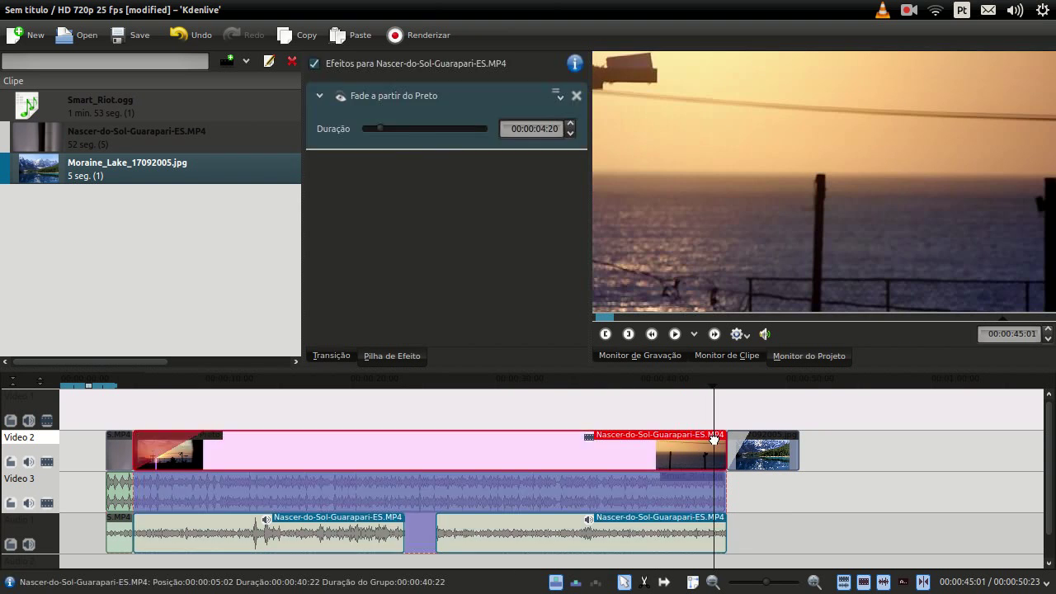
{"action": "mouse_move", "coordinate": [724, 434]}
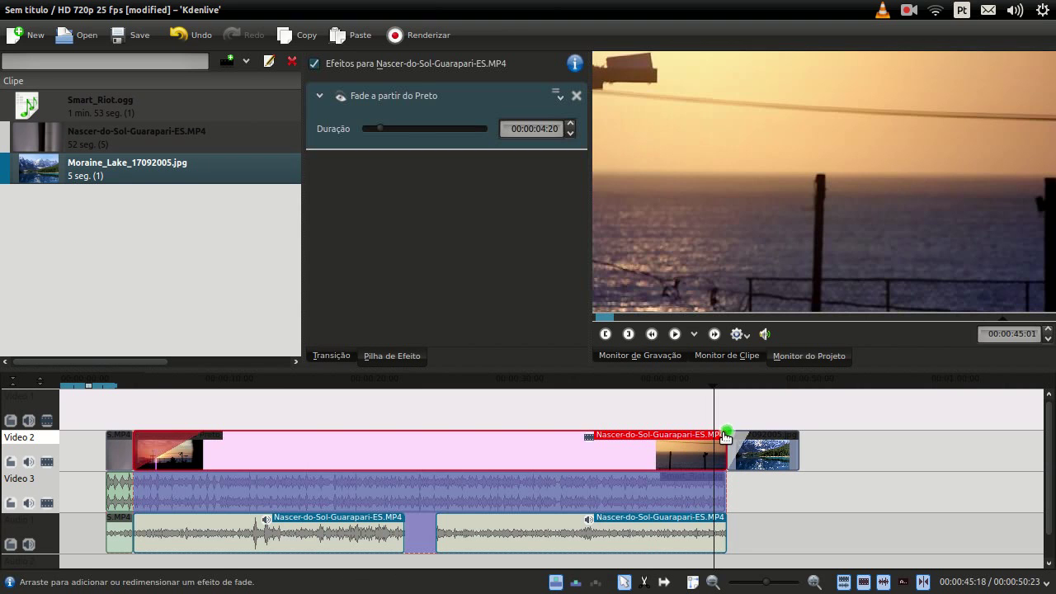
{"action": "left_click_drag", "start_coordinate": [724, 433], "coordinate": [677, 435]}
{"action": "left_click", "coordinate": [650, 425]}
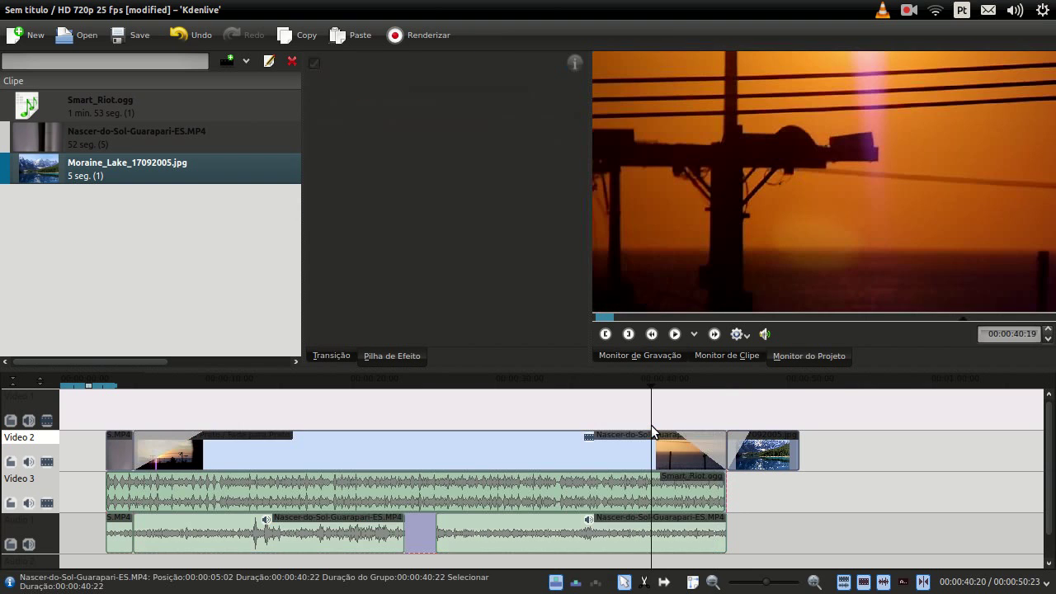
Play the long clip's opening fade up to 00:00:06:18, and place the playhead in its closing fade at 00:00:42:09
{"action": "left_click", "coordinate": [113, 411]}
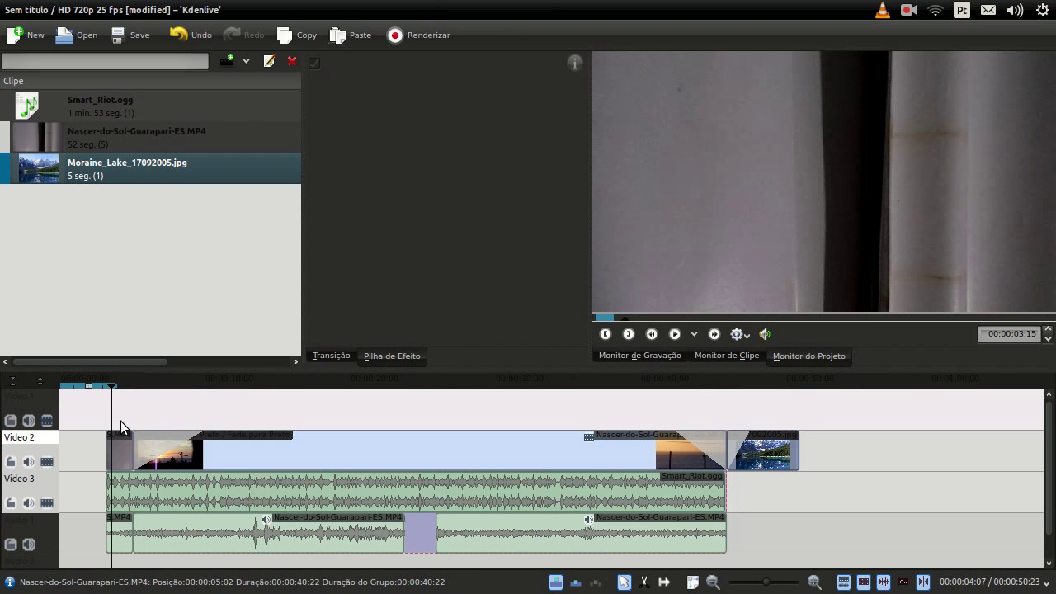
{"action": "key", "text": "space"}
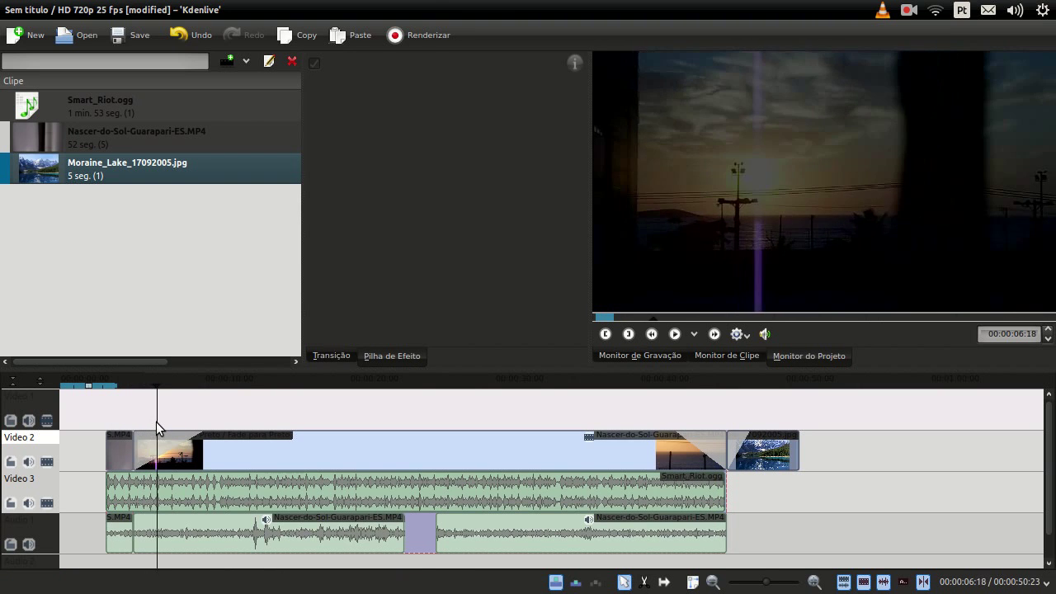
{"action": "left_click", "coordinate": [676, 426]}
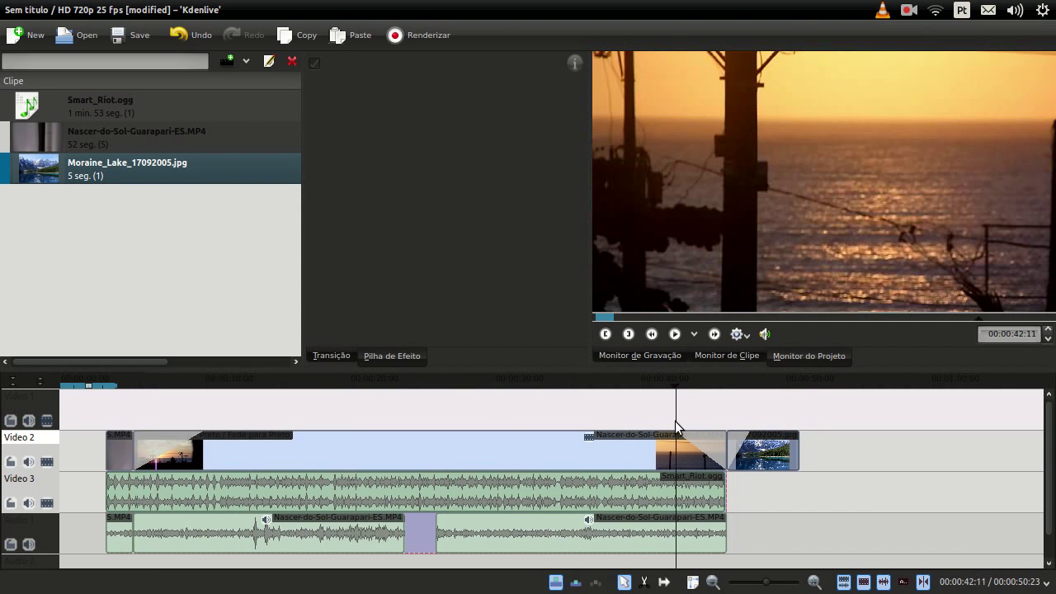
{"action": "mouse_move", "coordinate": [676, 424]}
{"action": "left_mouse_down"}
{"action": "mouse_move", "coordinate": [713, 424]}
{"action": "mouse_move", "coordinate": [673, 430]}
{"action": "left_mouse_up"}
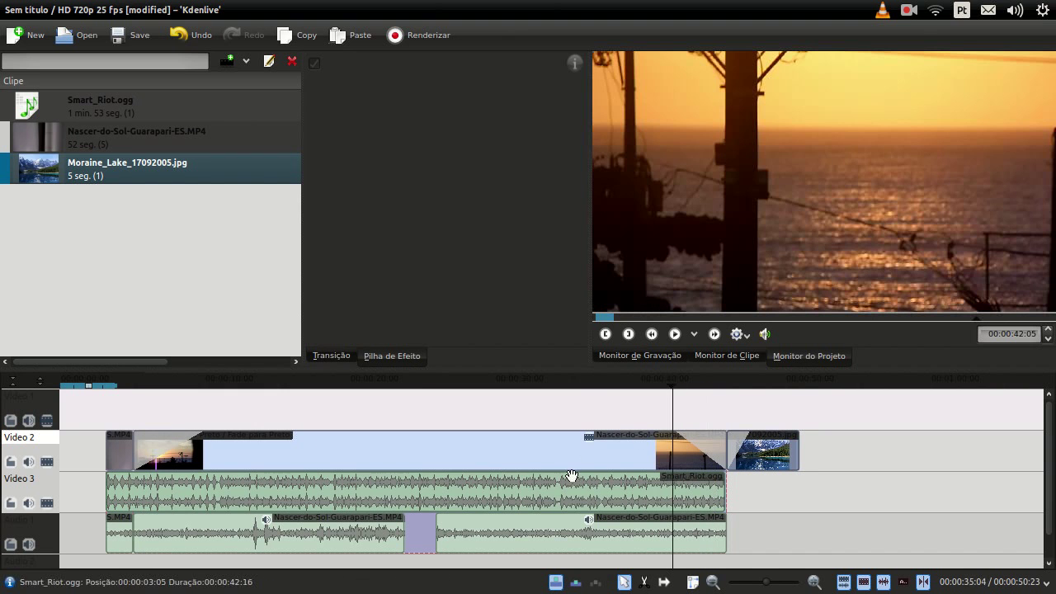
{"action": "left_click", "coordinate": [673, 402]}
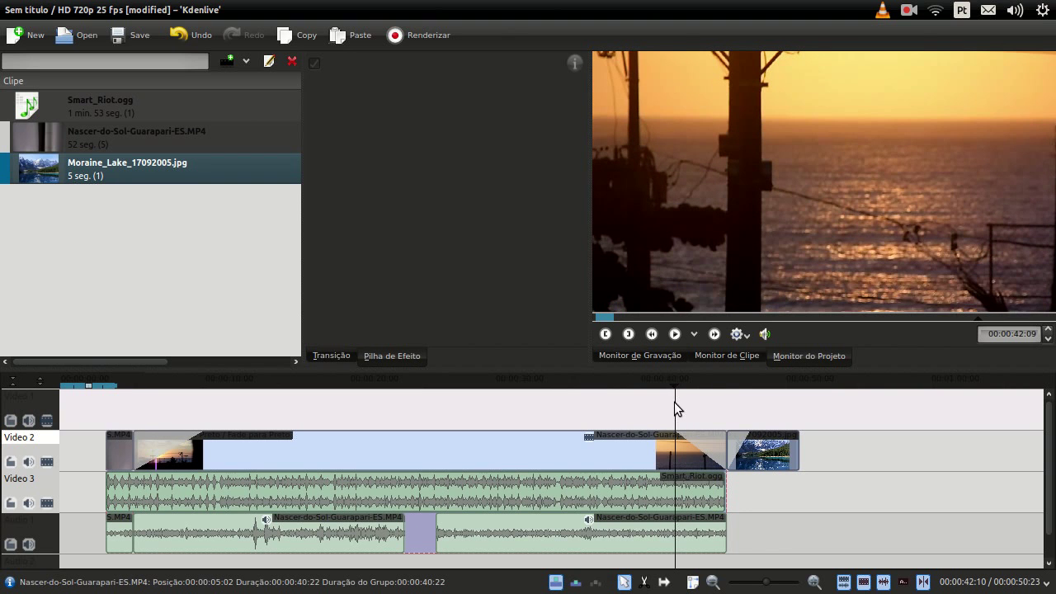
Scrub from the long clip's closing fade to the lake image and back to 00:00:43:14, viewing the effects of both clips
{"action": "left_click", "coordinate": [672, 404]}
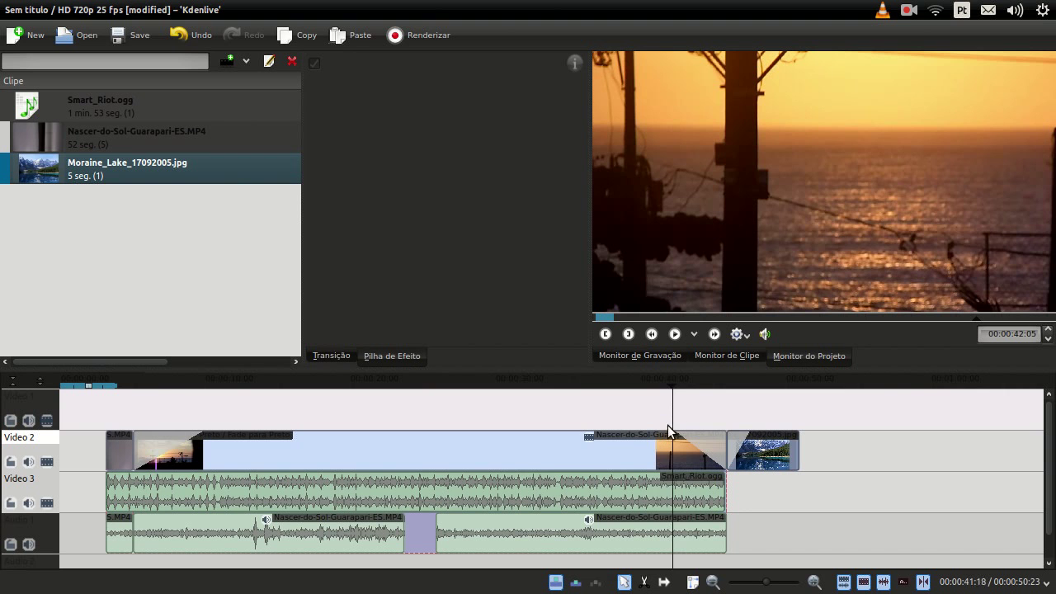
{"action": "left_click_drag", "start_coordinate": [669, 409], "coordinate": [747, 409]}
{"action": "left_click", "coordinate": [757, 448]}
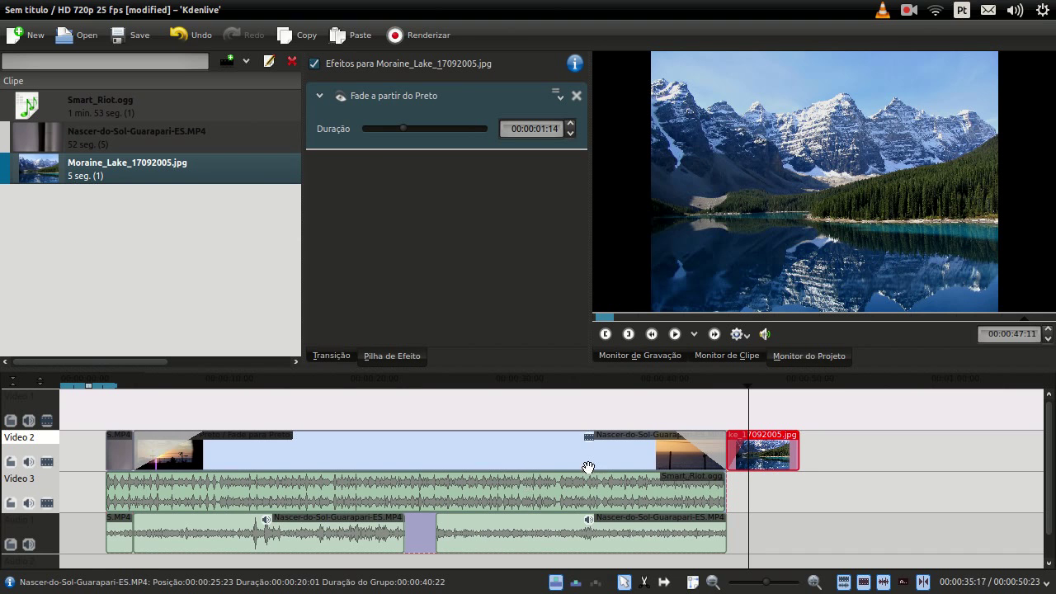
{"action": "left_click", "coordinate": [692, 424]}
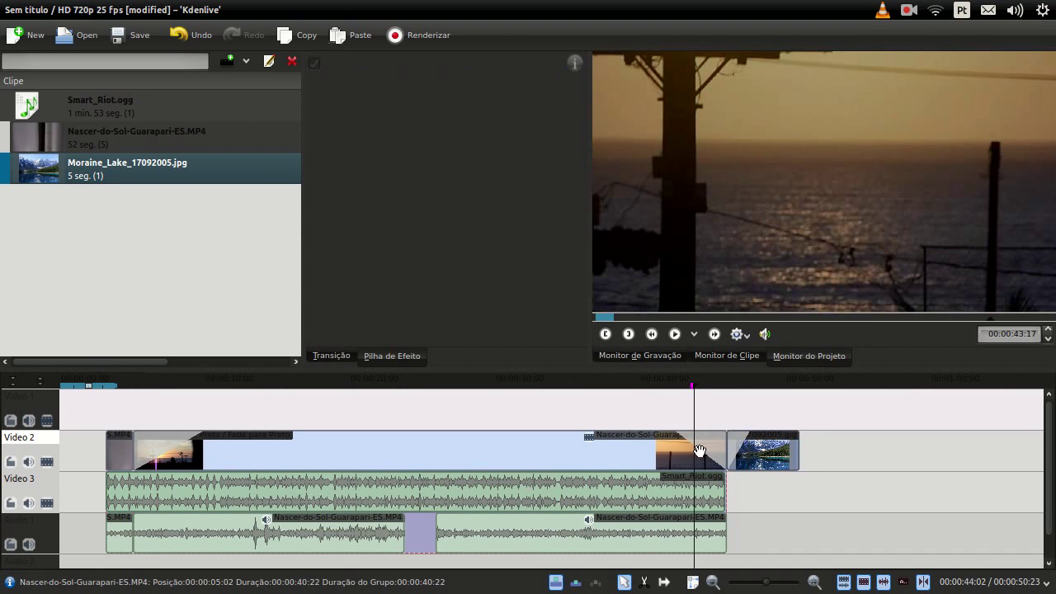
{"action": "left_click", "coordinate": [698, 449]}
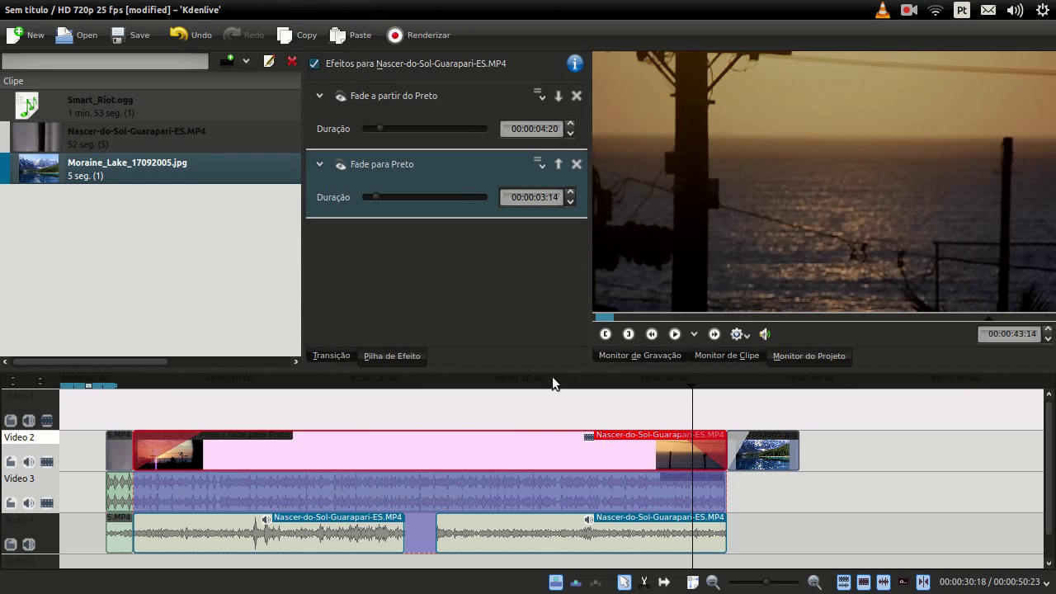
With the playhead at 00:00:06:23, try the long clip's fade from black at 00:00:07:19, 00:00:05:01 and 00:00:08:09, and leave it at 00:00:05:04
{"action": "left_click", "coordinate": [159, 414]}
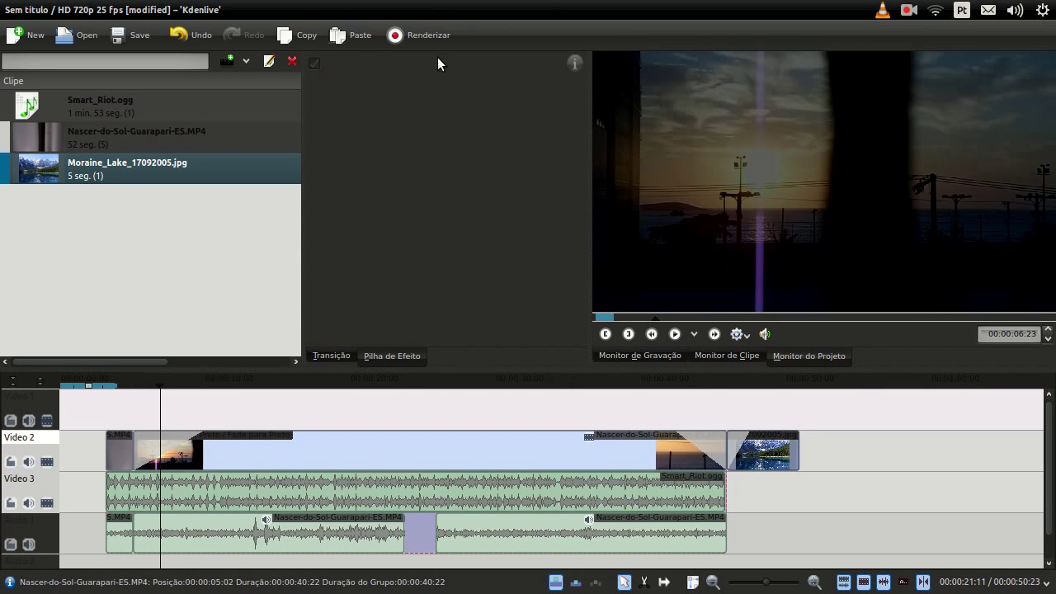
{"action": "left_click", "coordinate": [209, 457]}
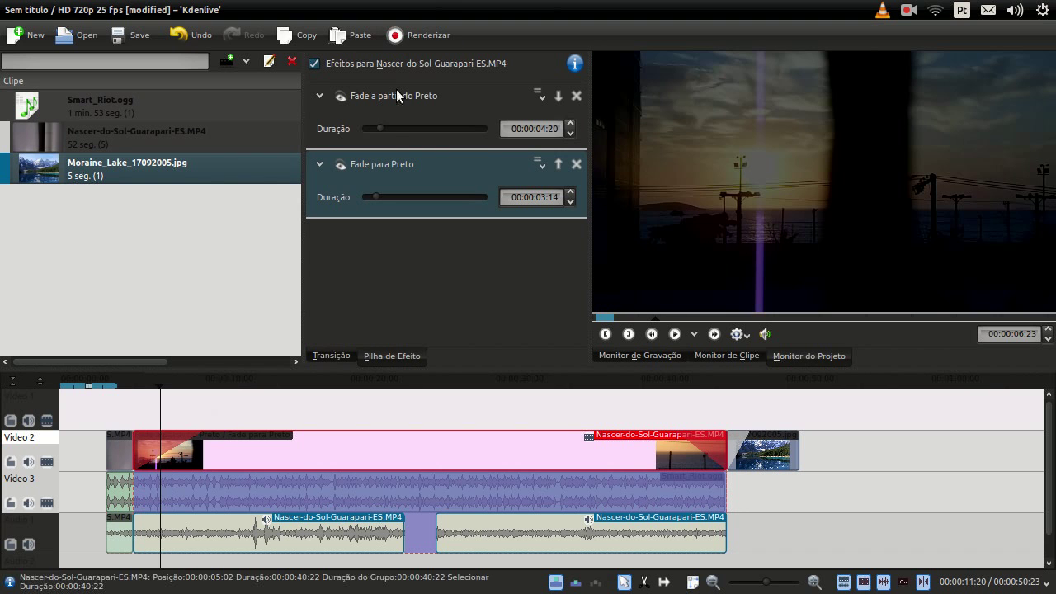
{"action": "mouse_move", "coordinate": [383, 125]}
{"action": "left_mouse_down"}
{"action": "mouse_move", "coordinate": [491, 129]}
{"action": "mouse_move", "coordinate": [391, 128]}
{"action": "left_mouse_up"}
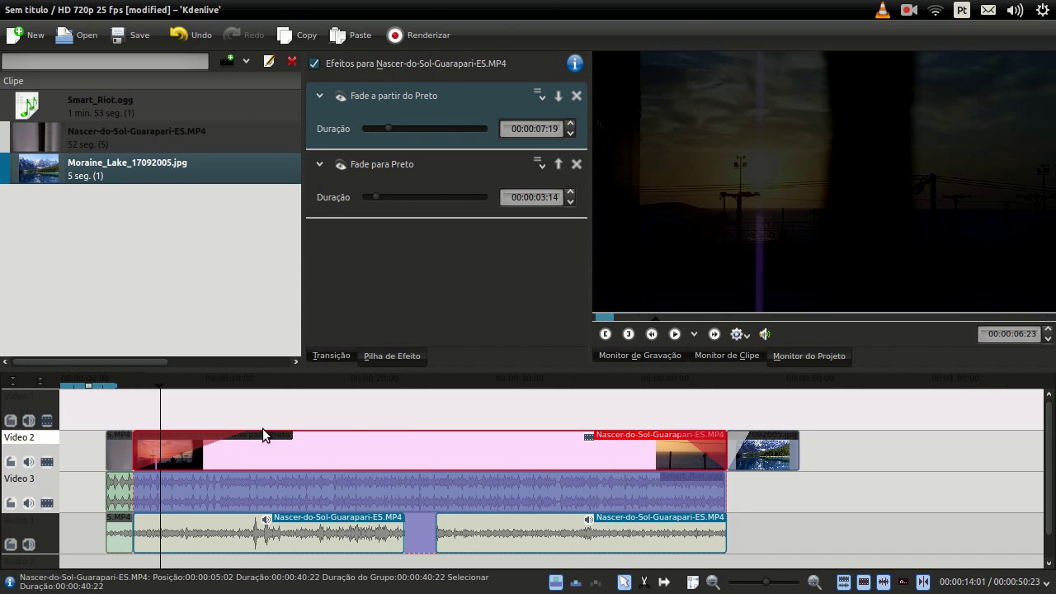
{"action": "left_click_drag", "start_coordinate": [247, 434], "coordinate": [206, 435]}
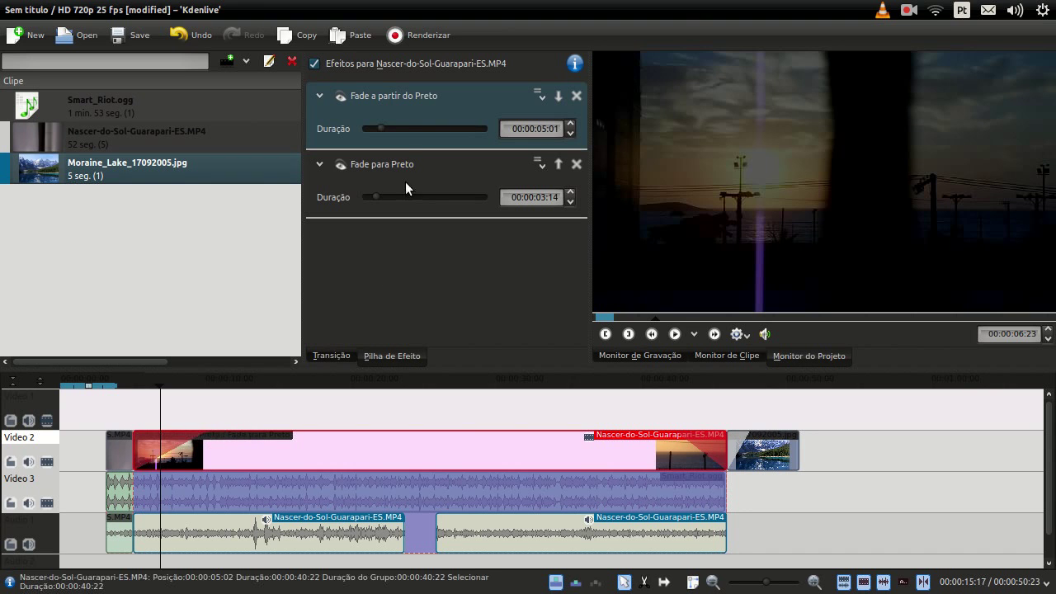
{"action": "left_click_drag", "start_coordinate": [378, 130], "coordinate": [402, 125]}
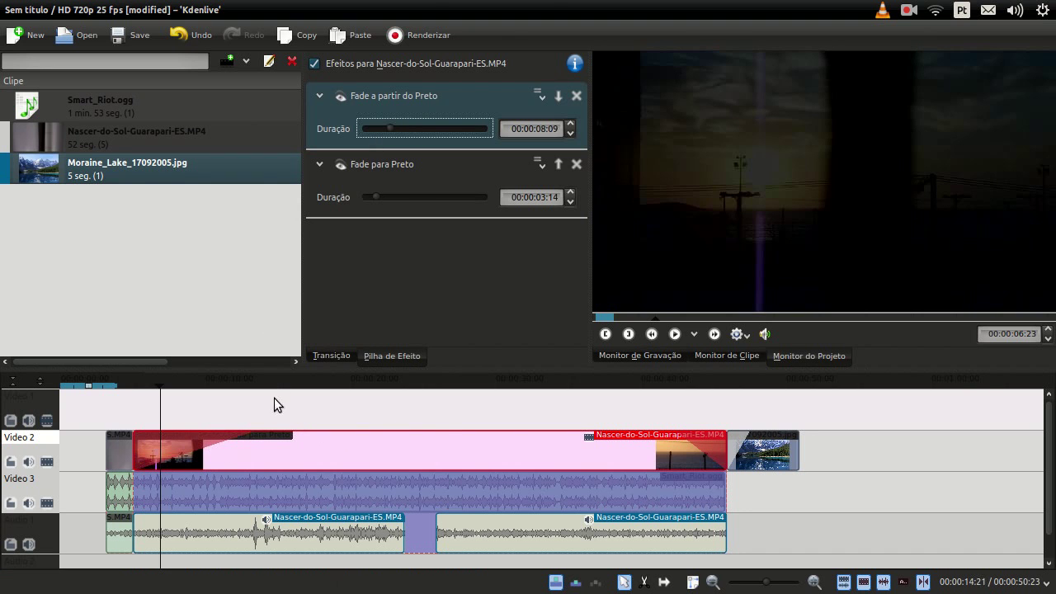
{"action": "left_click_drag", "start_coordinate": [263, 438], "coordinate": [208, 443]}
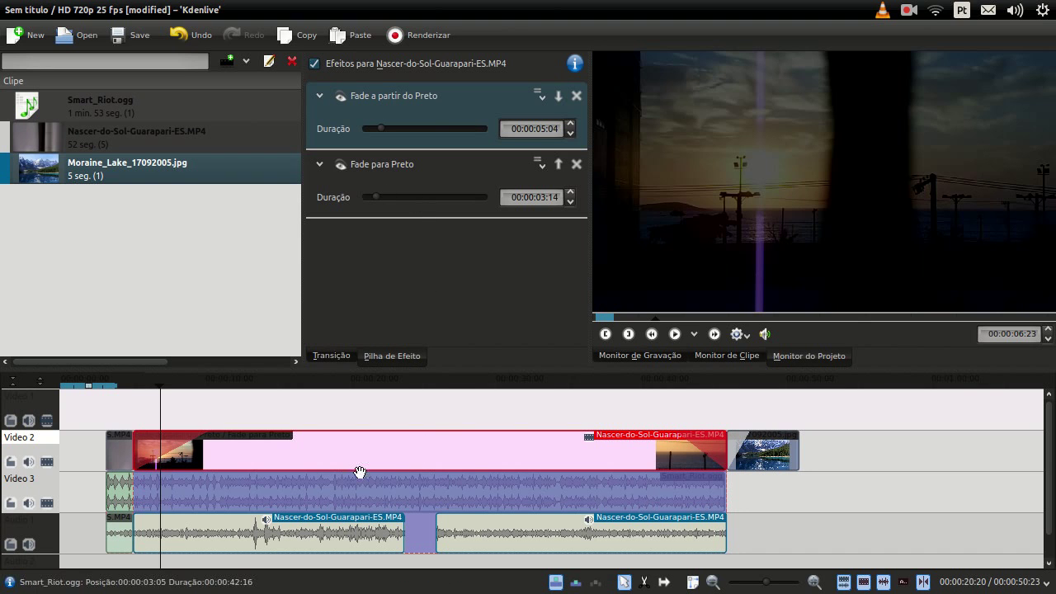
Select the audio pieces, the lake image, the short opening clip and the long clip in turn to review their effect stacks
{"action": "left_click", "coordinate": [183, 533]}
{"action": "left_click", "coordinate": [488, 519]}
{"action": "left_click", "coordinate": [381, 446]}
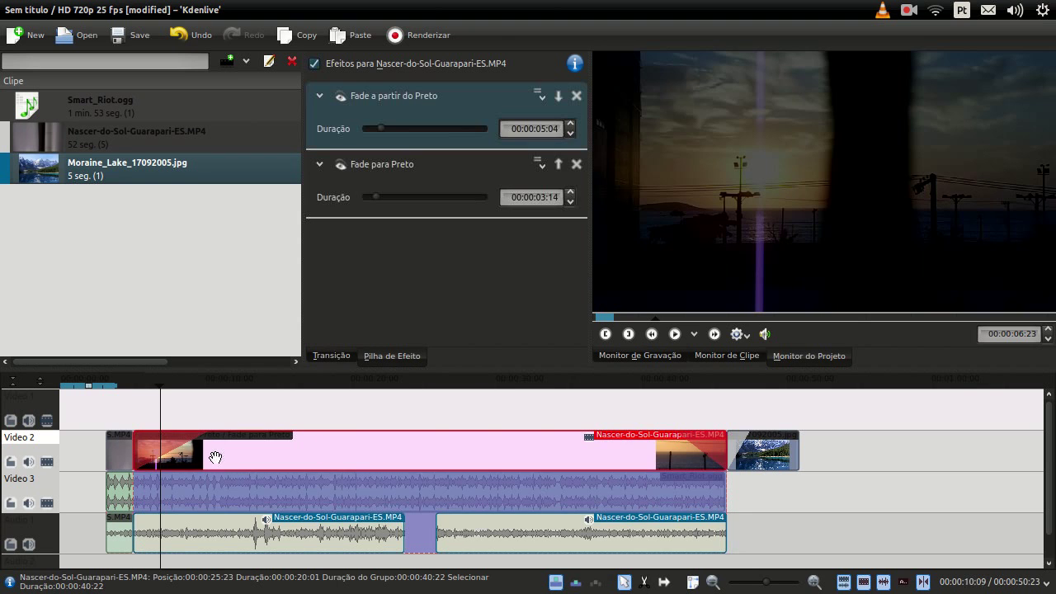
{"action": "left_click", "coordinate": [765, 451]}
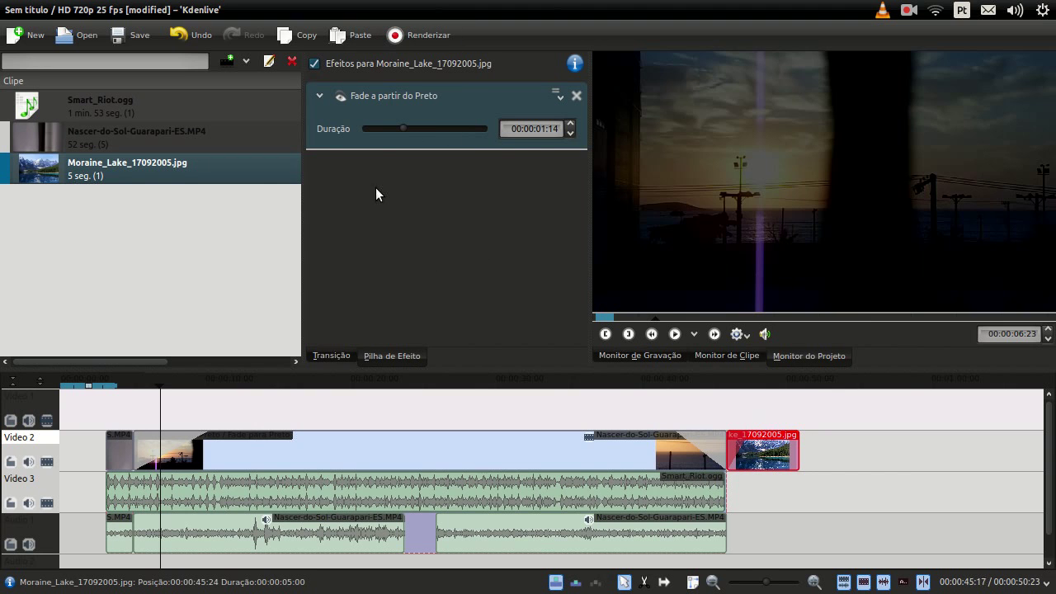
{"action": "left_click", "coordinate": [591, 446]}
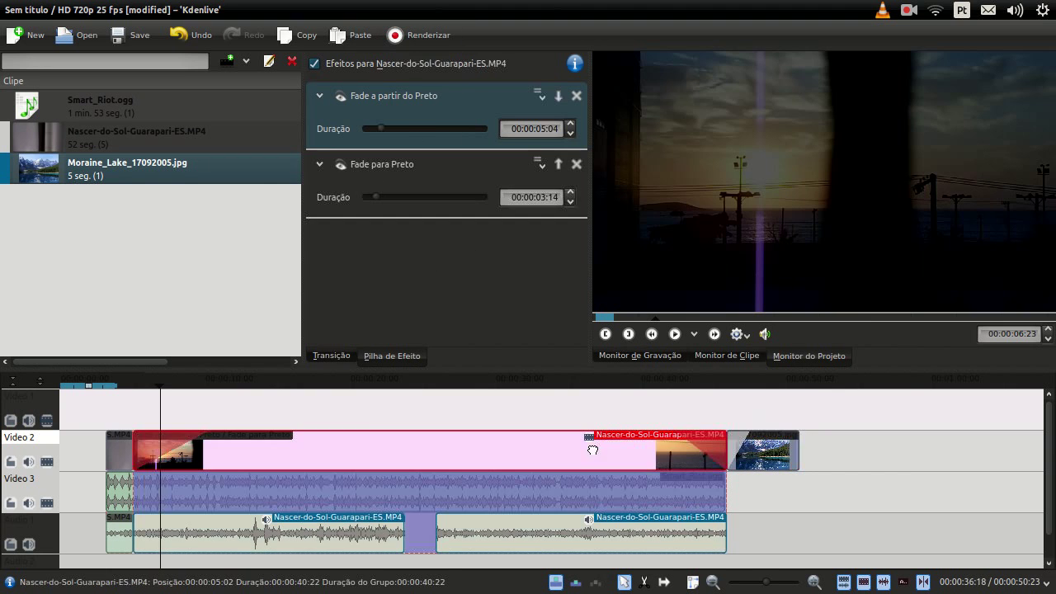
{"action": "left_click", "coordinate": [118, 436]}
{"action": "left_click", "coordinate": [227, 461]}
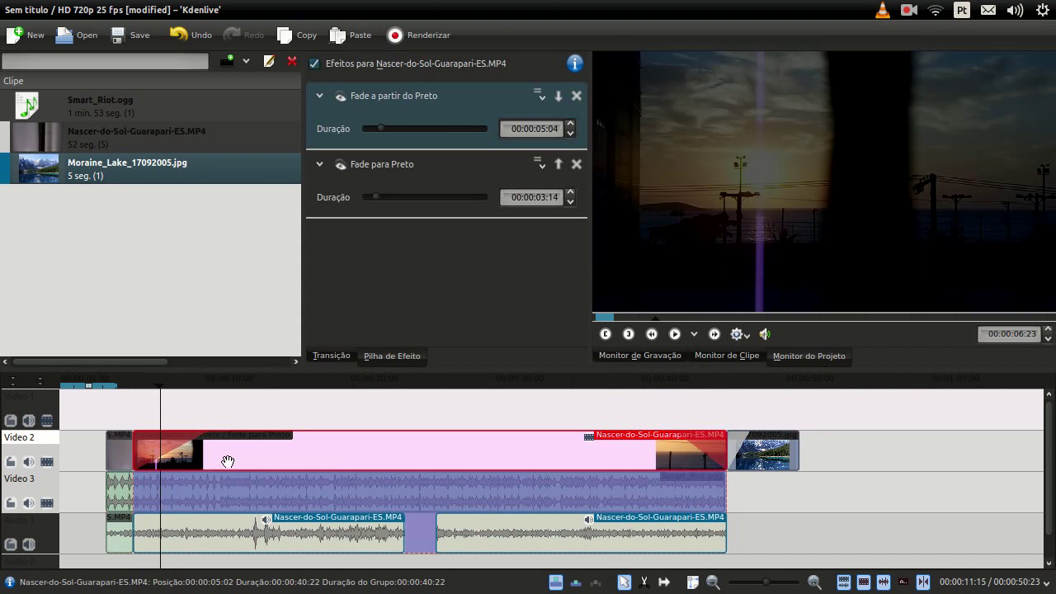